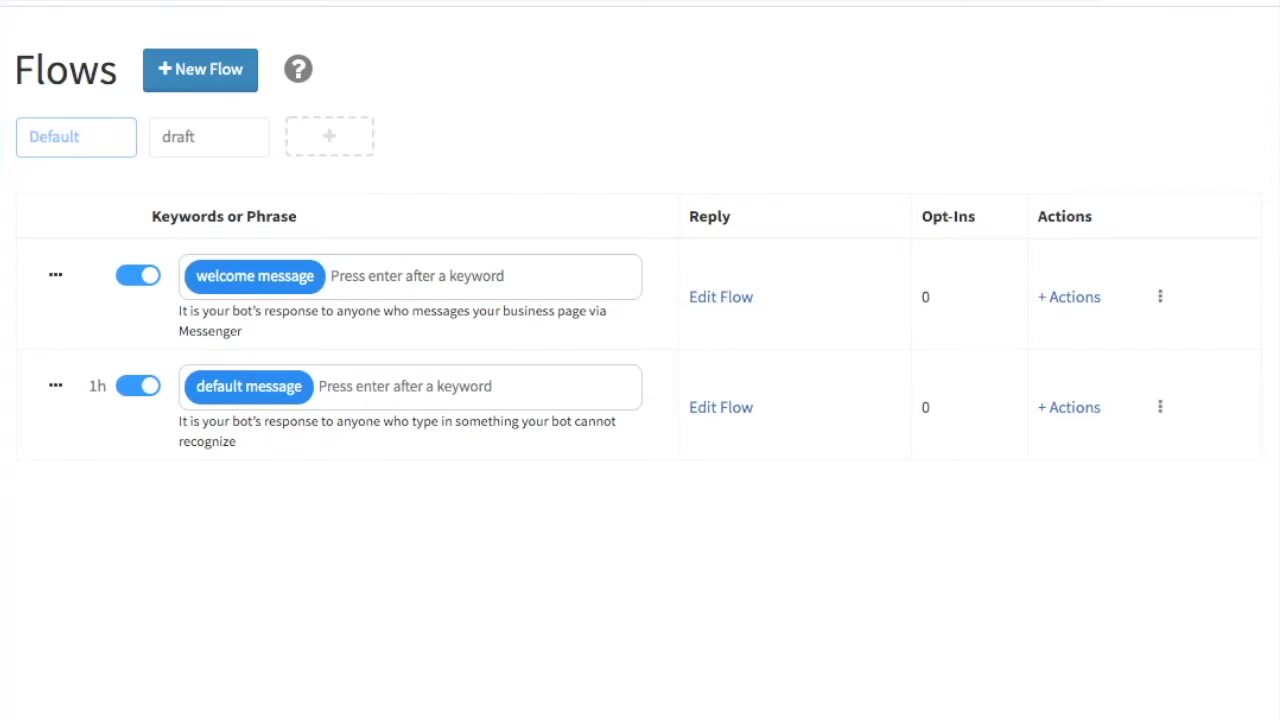
Step: Create a flow rule with the keyword "spin flow" and open a new reply flow for it
{"action": "left_click", "coordinate": [210, 72]}
{"action": "type", "text": "spin flow"}
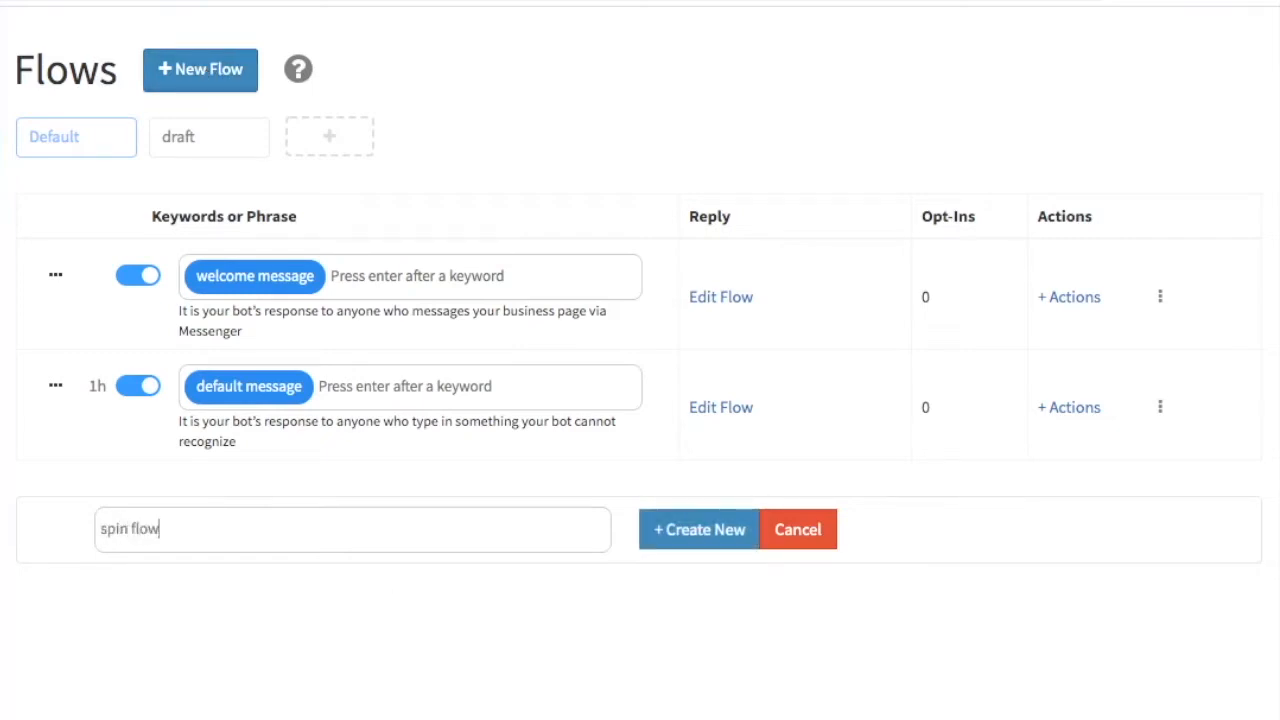
{"action": "left_click", "coordinate": [690, 532]}
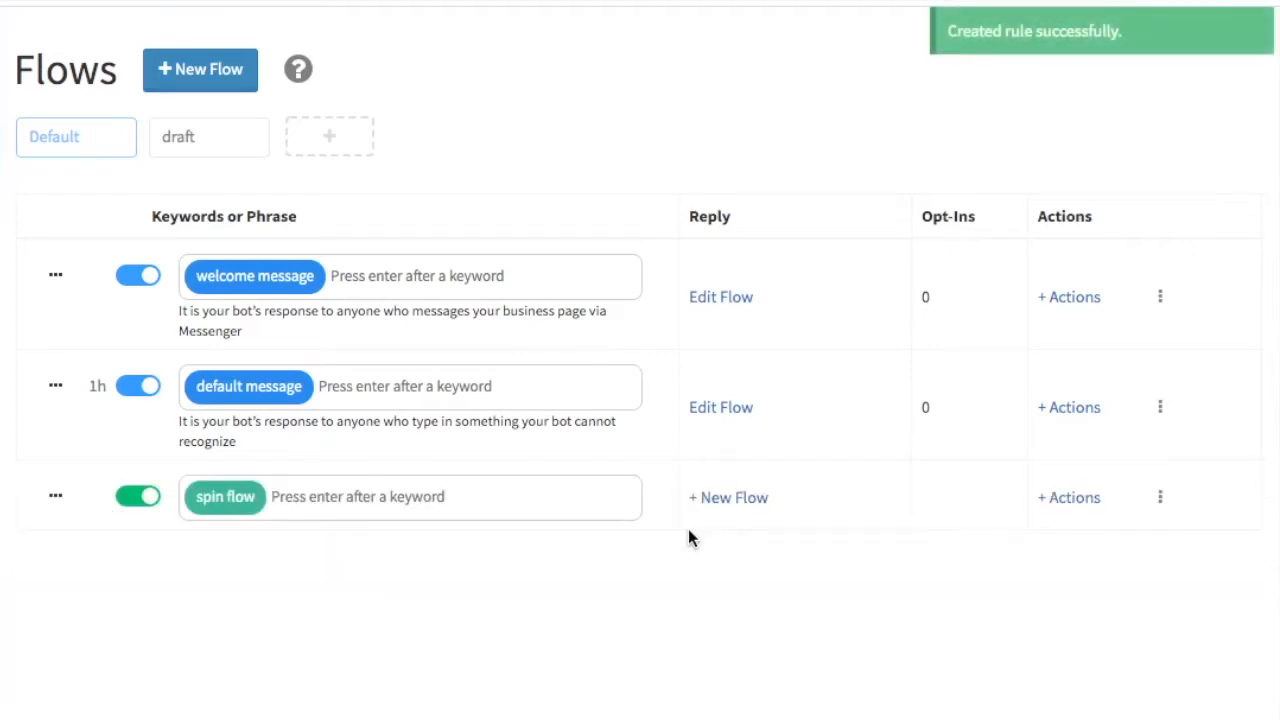
{"action": "left_click", "coordinate": [731, 499]}
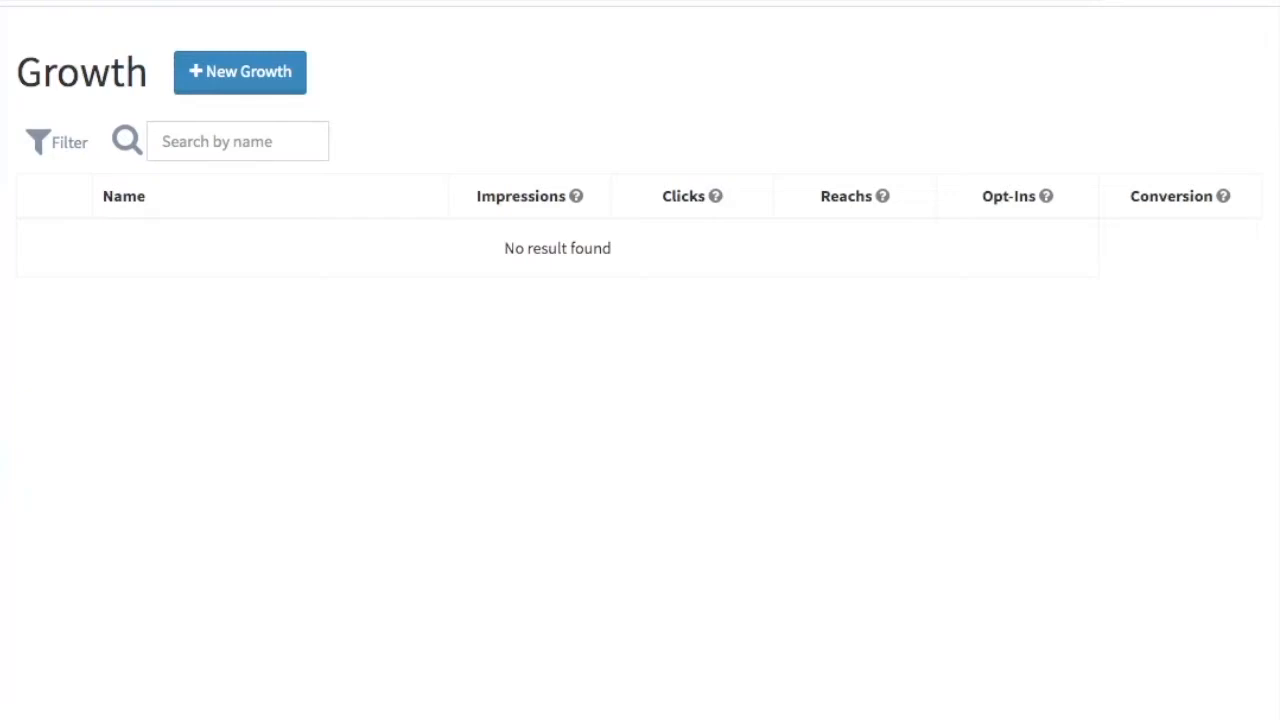
Step: Create a new Lucky Spin growth tool
{"action": "left_click", "coordinate": [273, 87]}
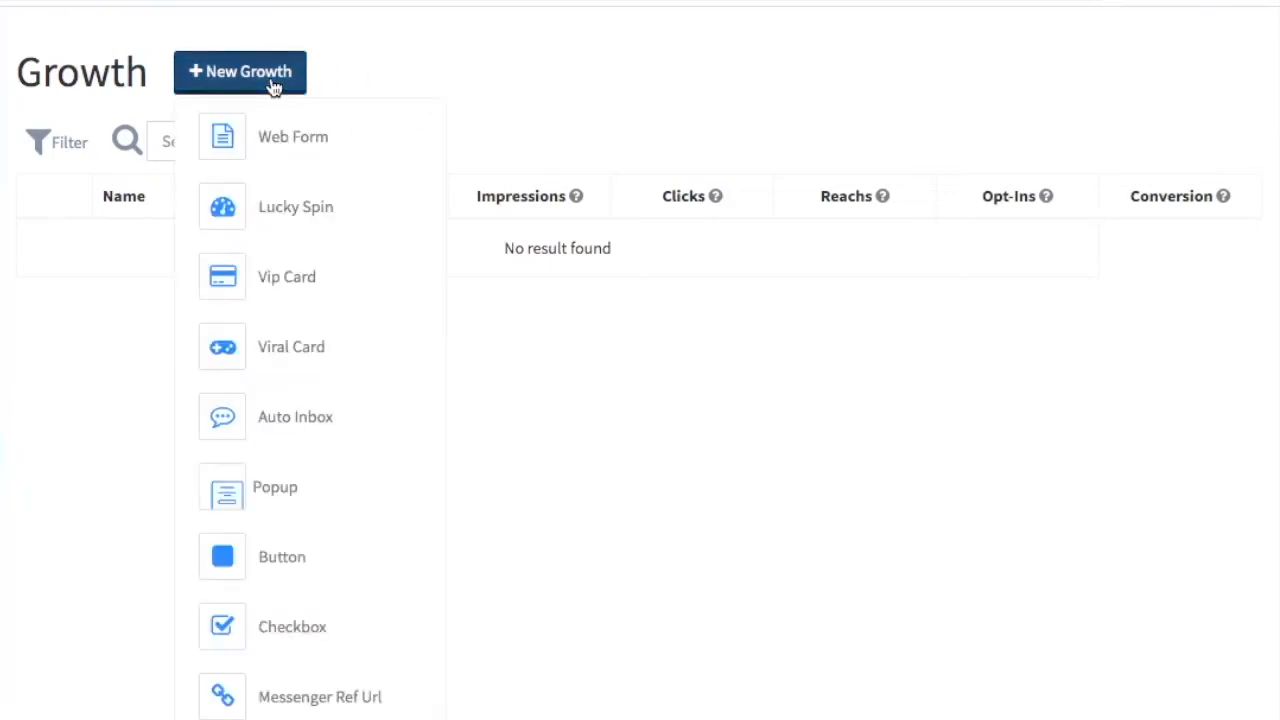
{"action": "left_click", "coordinate": [276, 214]}
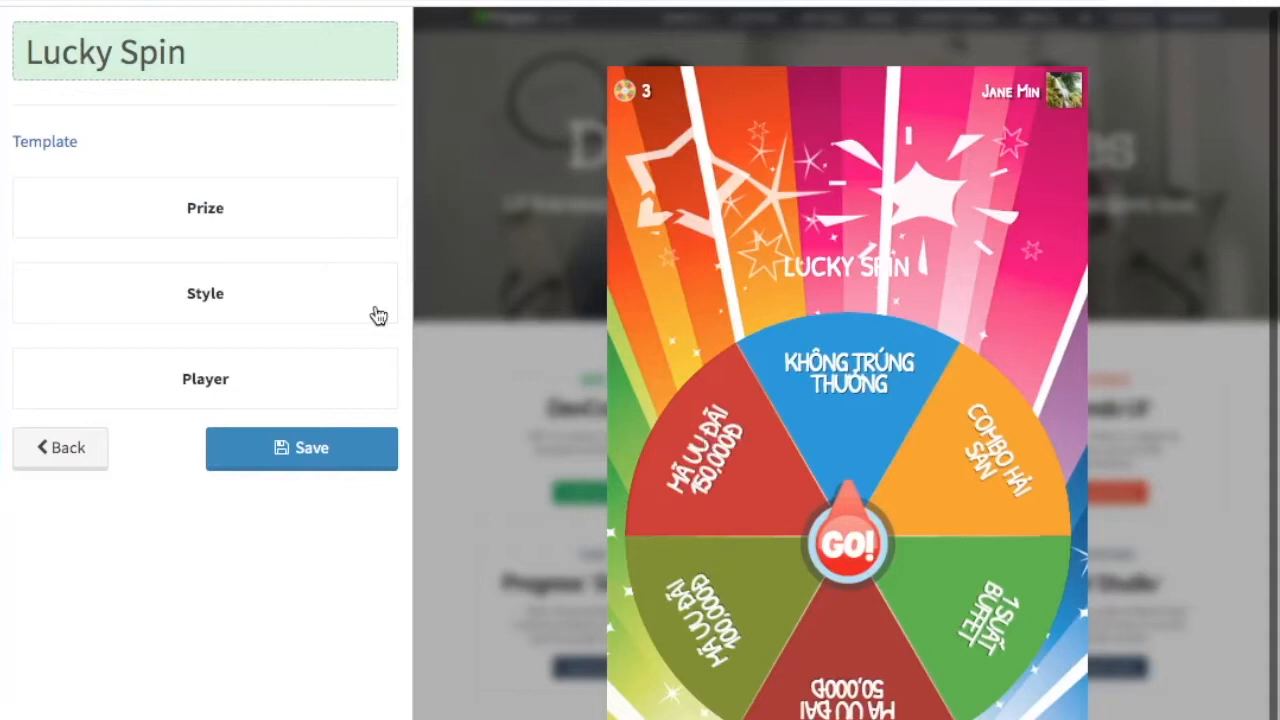
Step: Try the New Year, Mid-autumn festival and Halloween templates on the spin wheel, ending back on Default
{"action": "left_click", "coordinate": [45, 143]}
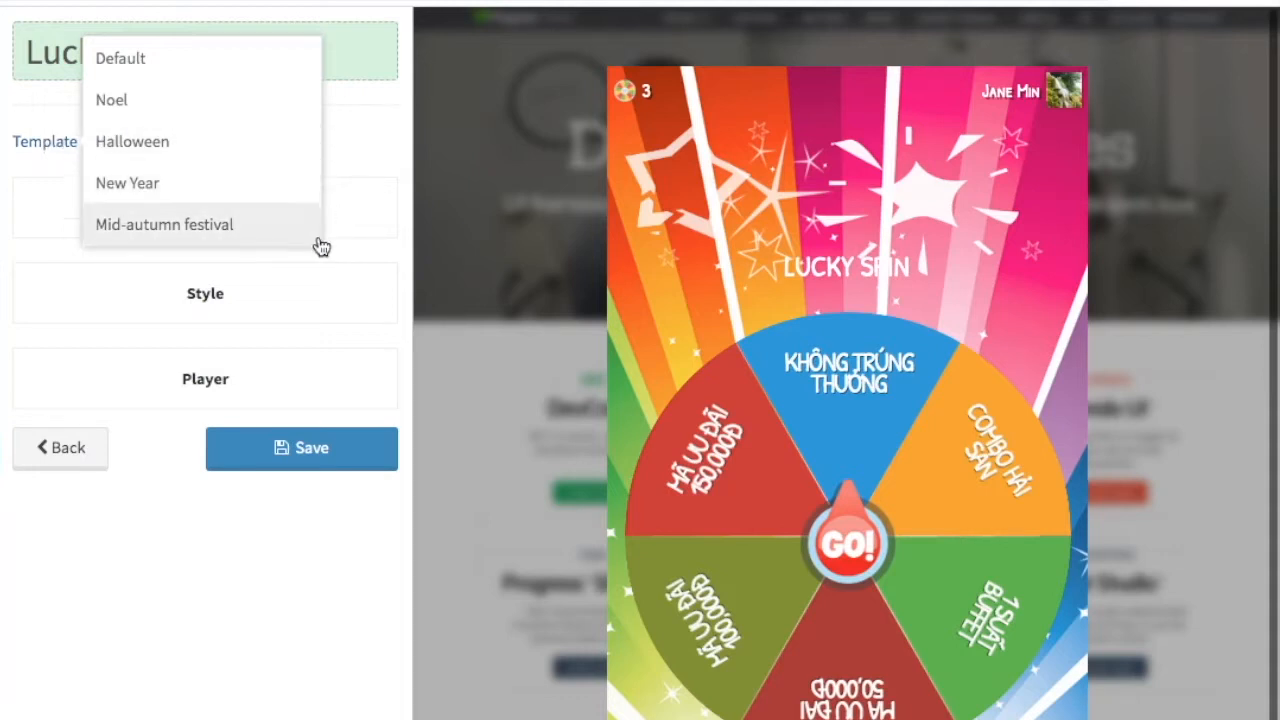
{"action": "left_click", "coordinate": [238, 193]}
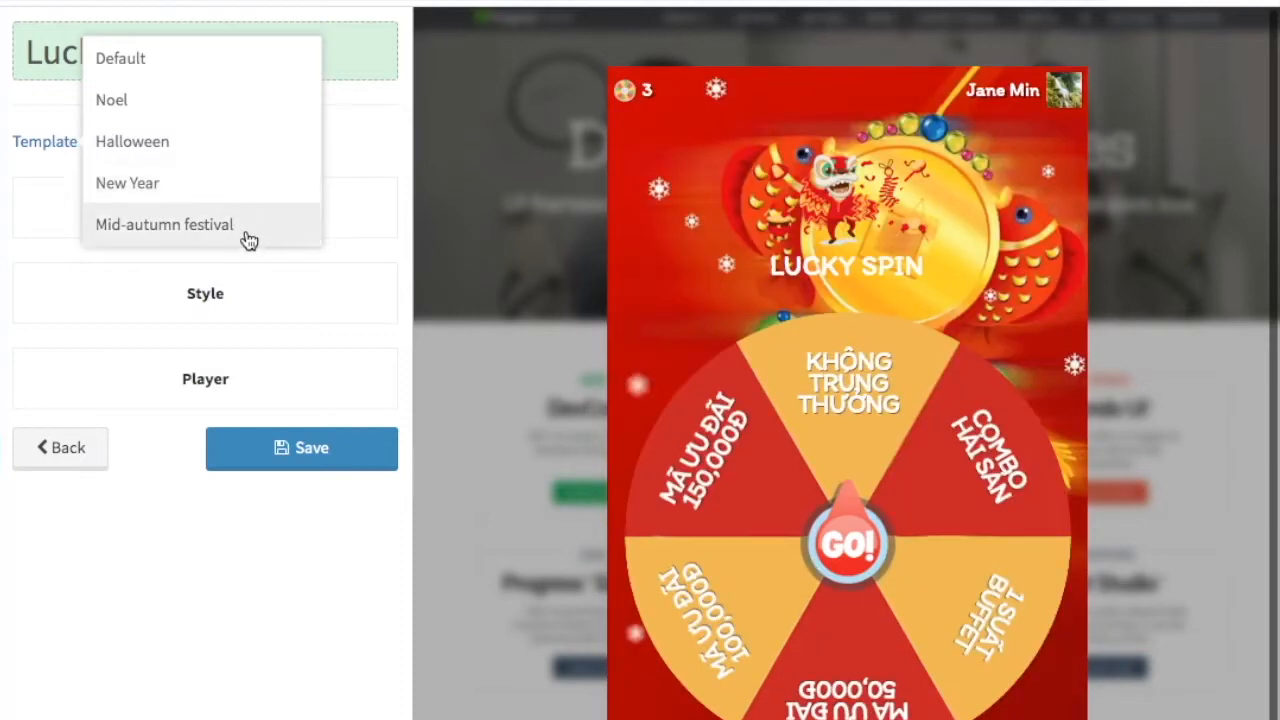
{"action": "left_click", "coordinate": [248, 238]}
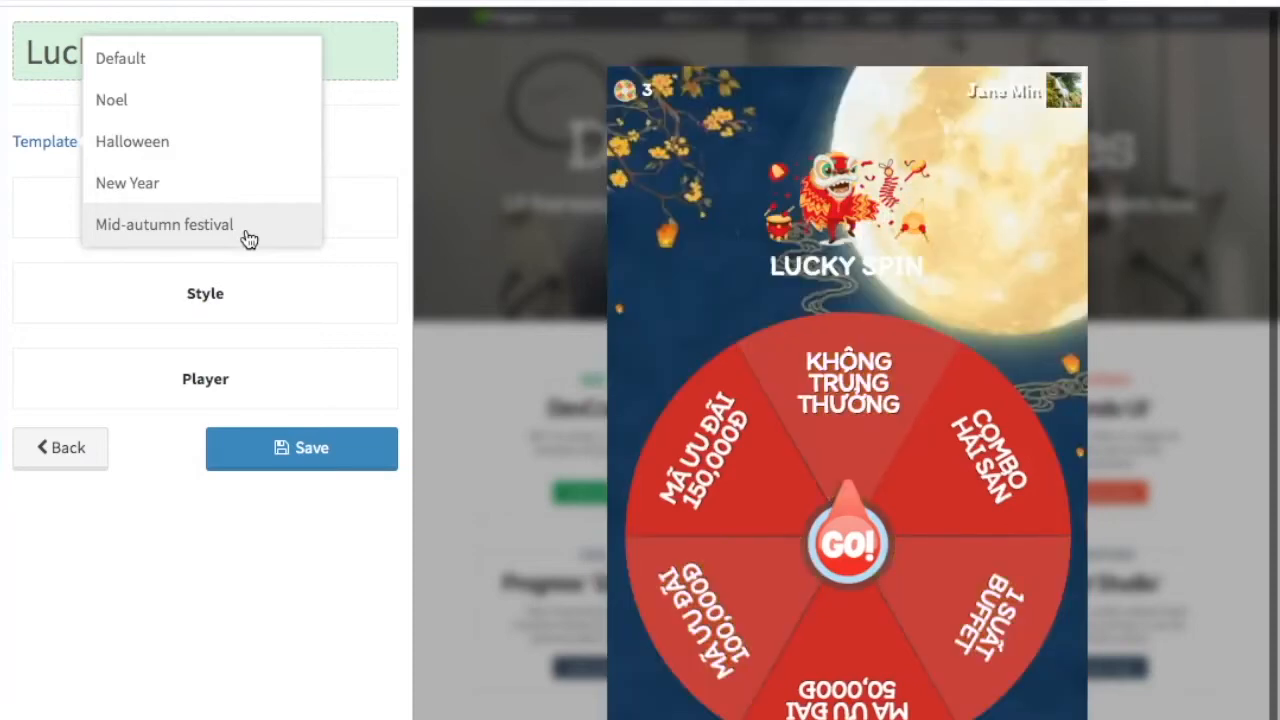
{"action": "left_click", "coordinate": [237, 141]}
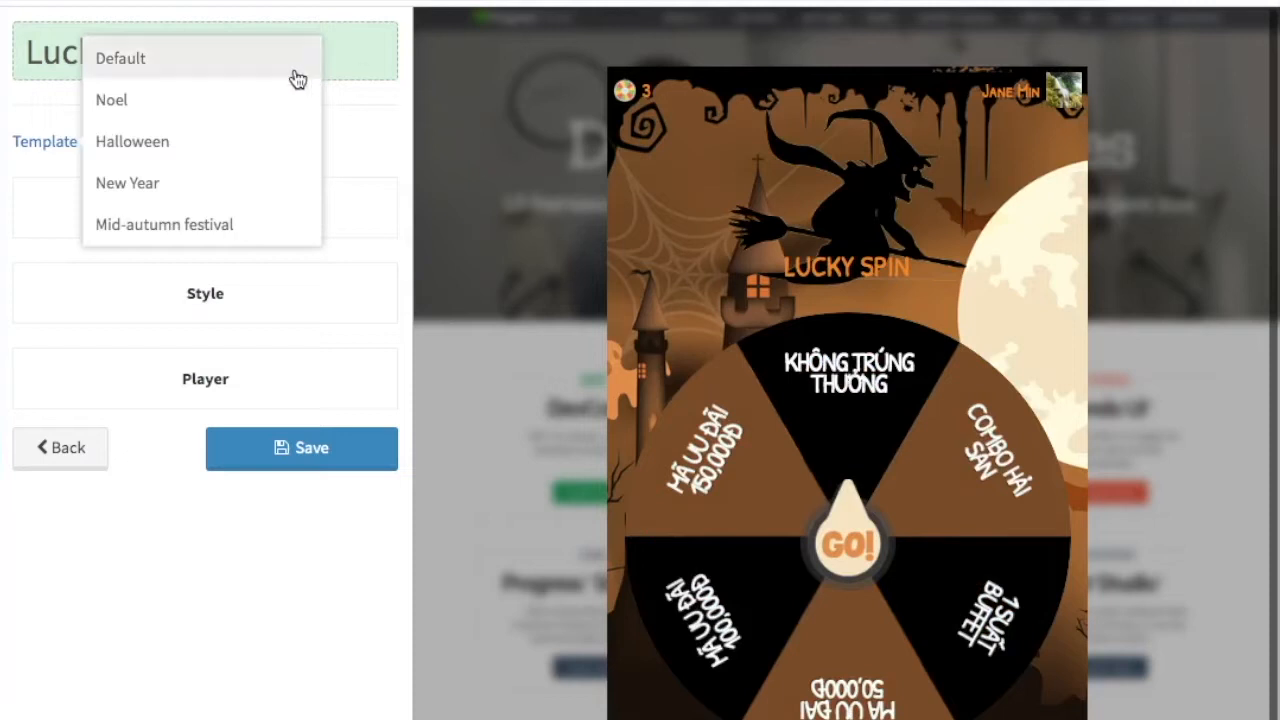
{"action": "left_click", "coordinate": [262, 78]}
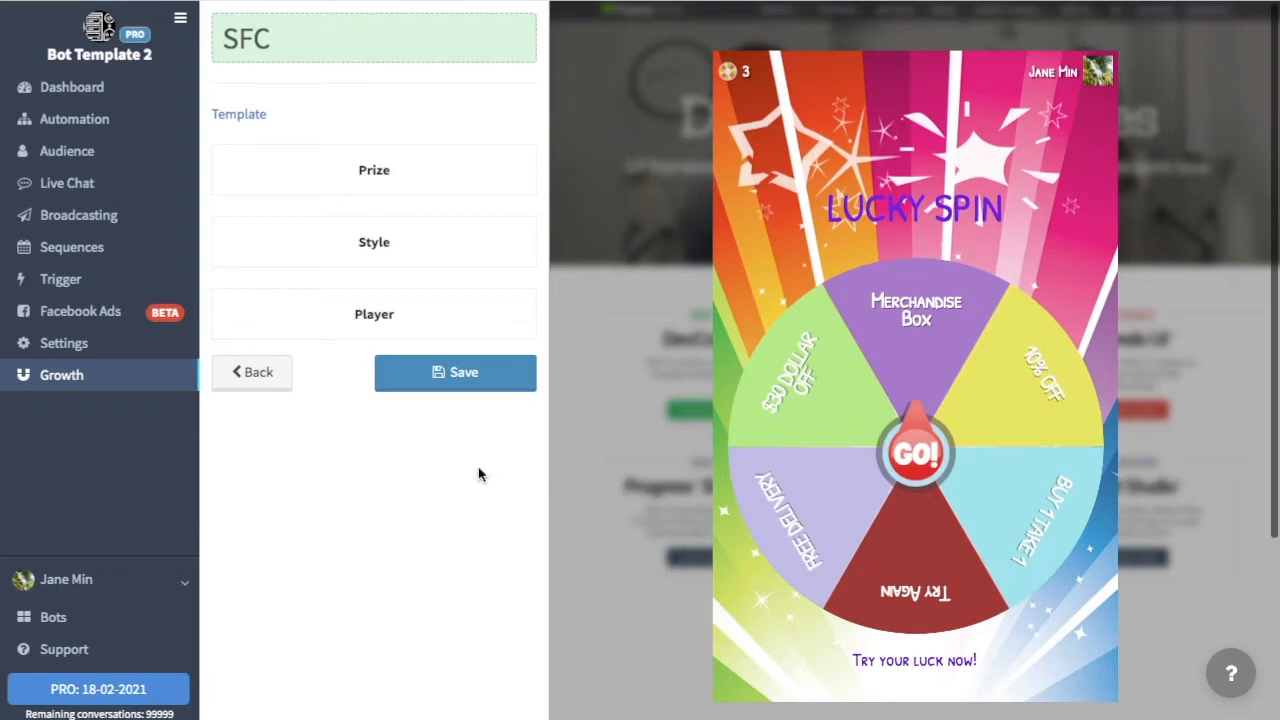
Step: Open the wheel's prize settings, add two extra prizes and delete both of them
{"action": "left_click", "coordinate": [418, 175]}
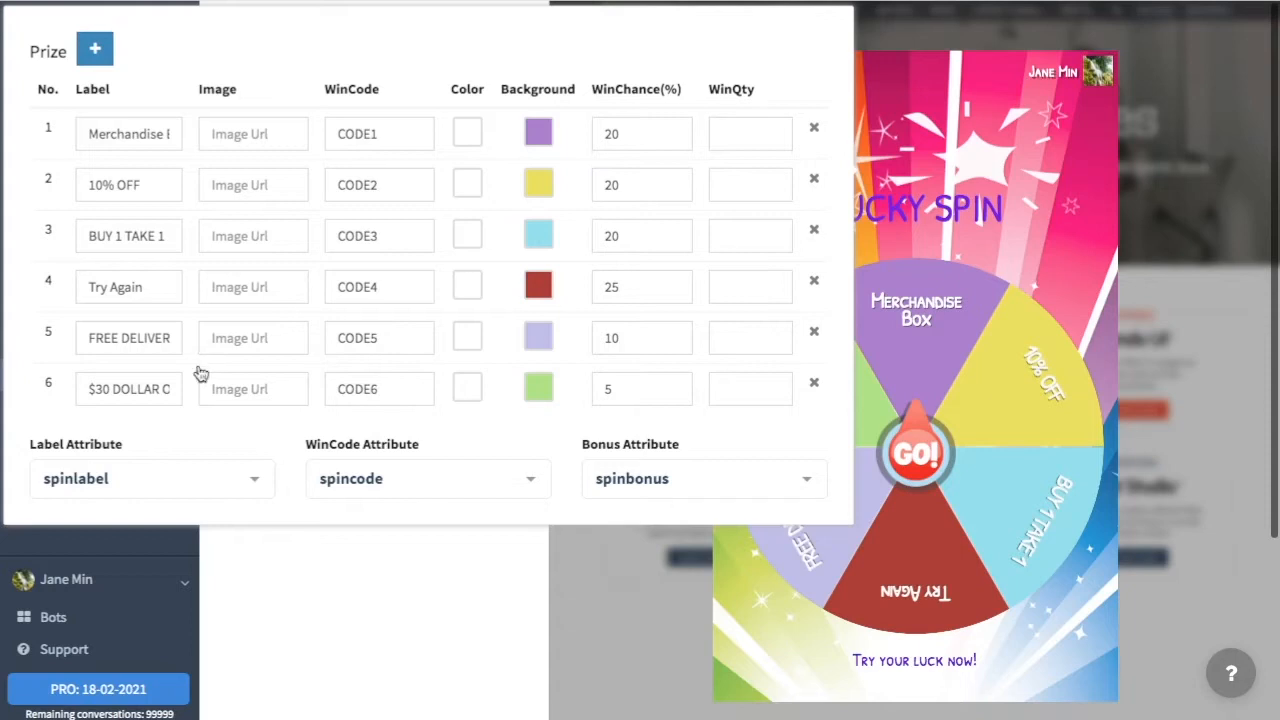
{"action": "left_click", "coordinate": [100, 53]}
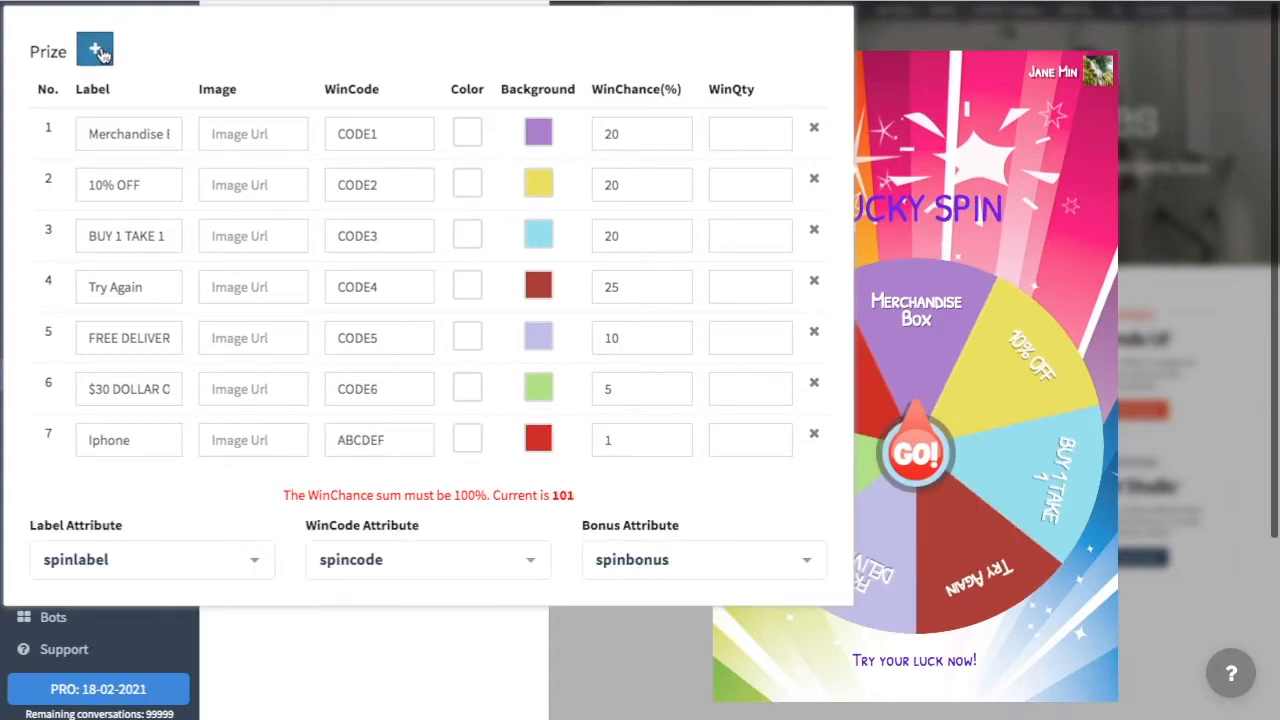
{"action": "left_click", "coordinate": [100, 53]}
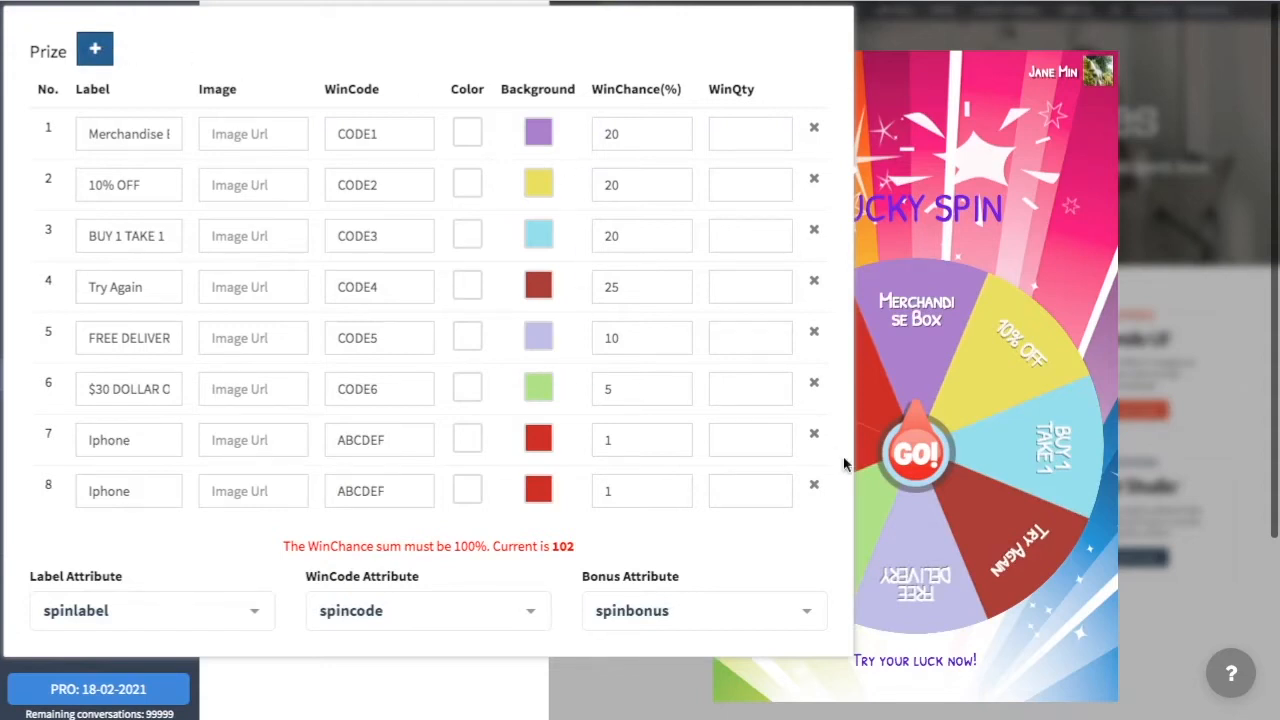
{"action": "left_click", "coordinate": [814, 436]}
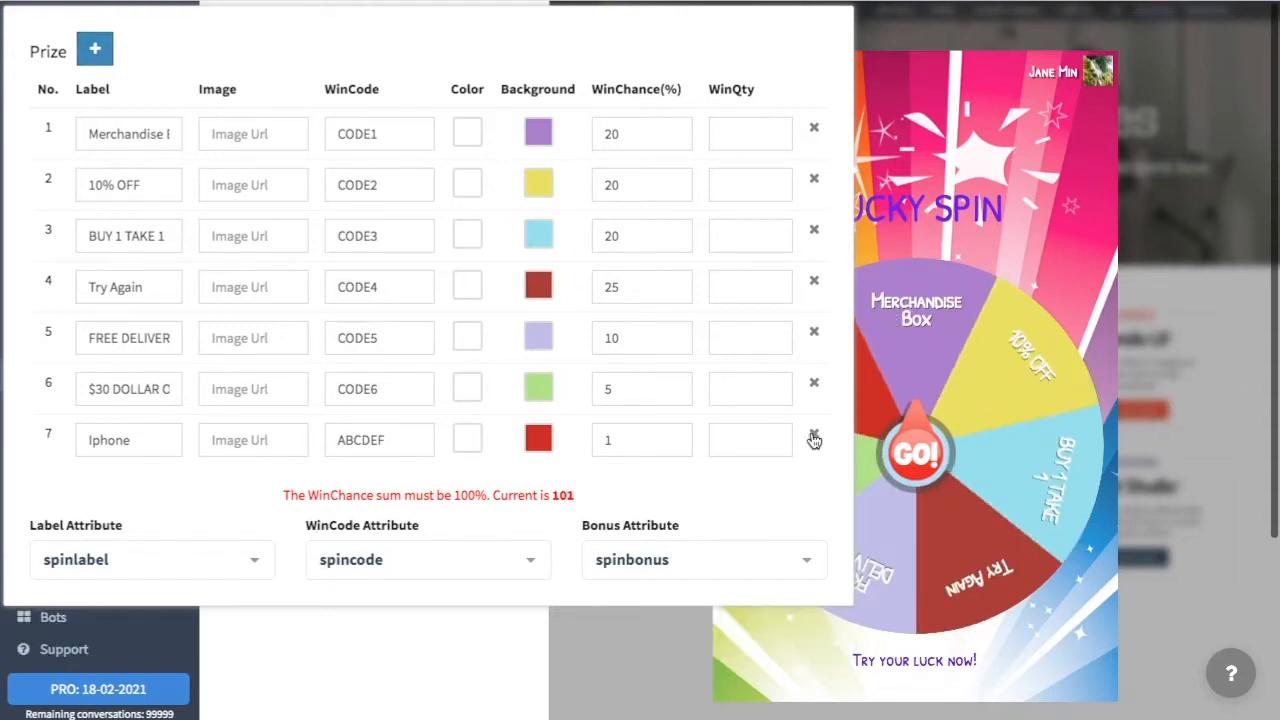
{"action": "left_click", "coordinate": [814, 438]}
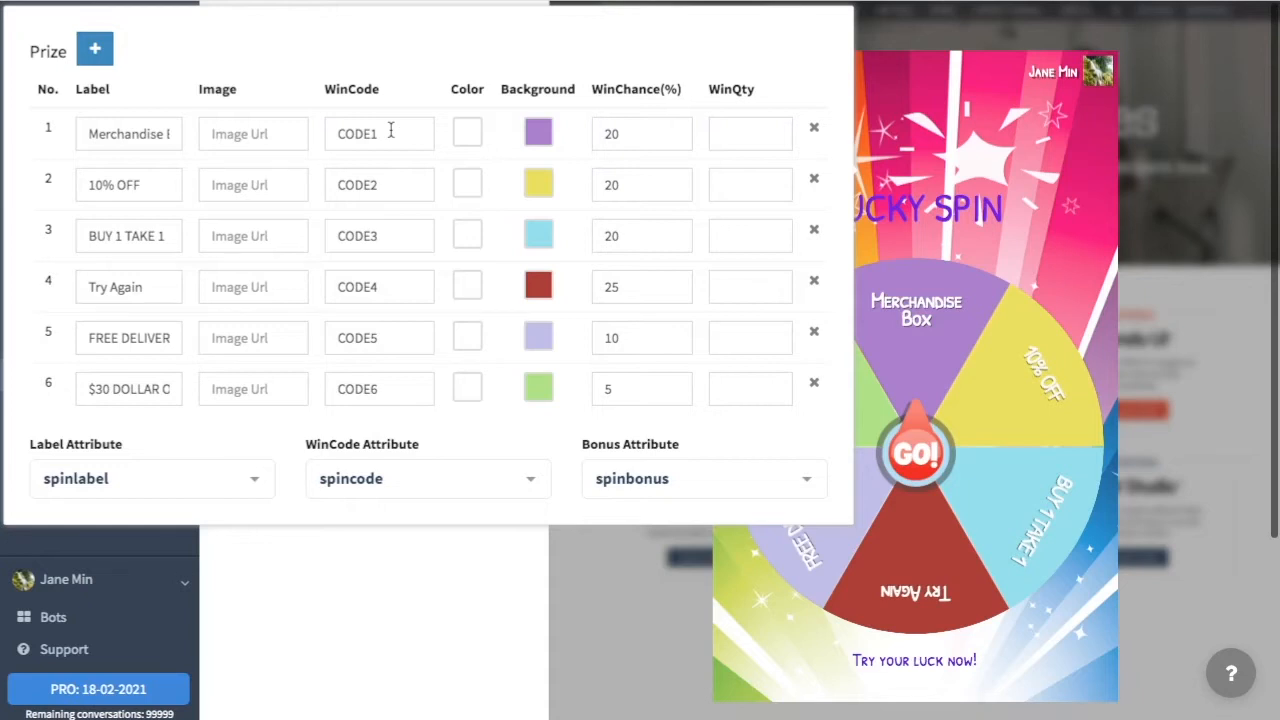
Step: Set the first prize's text color to #fcf7f7 after trying #e69393, and view its background color picker without changing it
{"action": "left_click", "coordinate": [472, 142]}
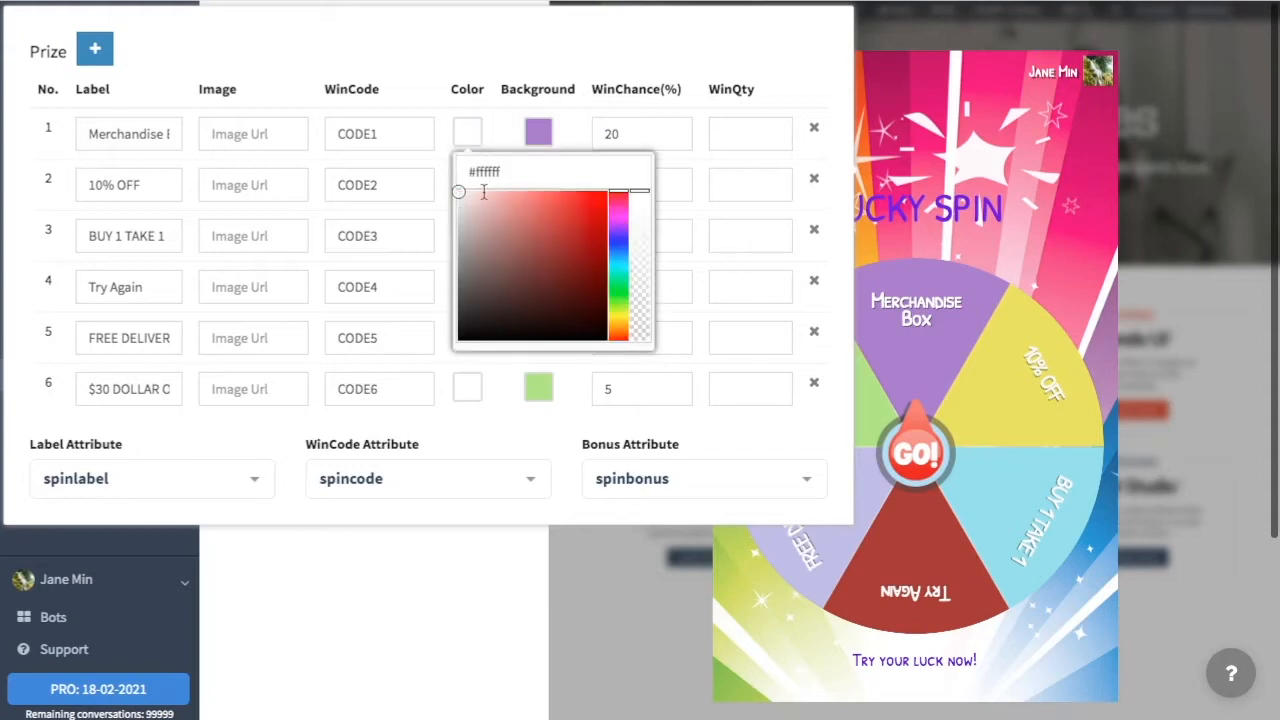
{"action": "left_click", "coordinate": [512, 206]}
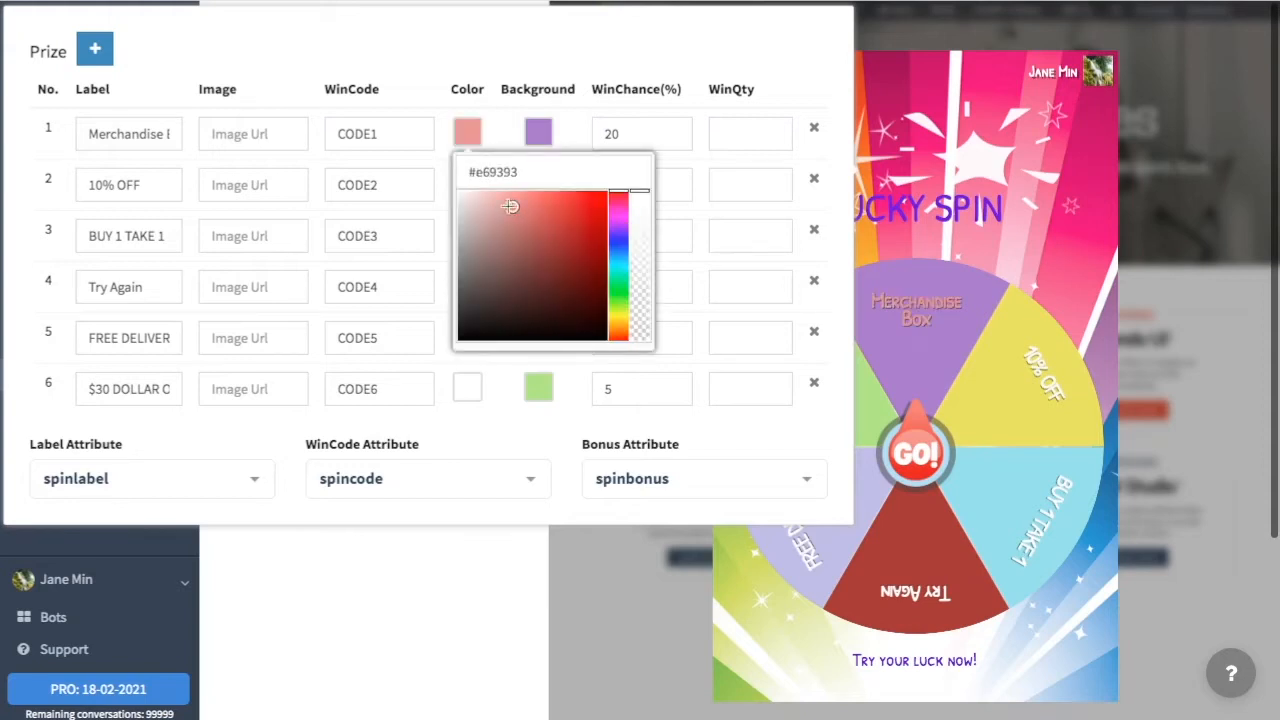
{"action": "left_click", "coordinate": [461, 191]}
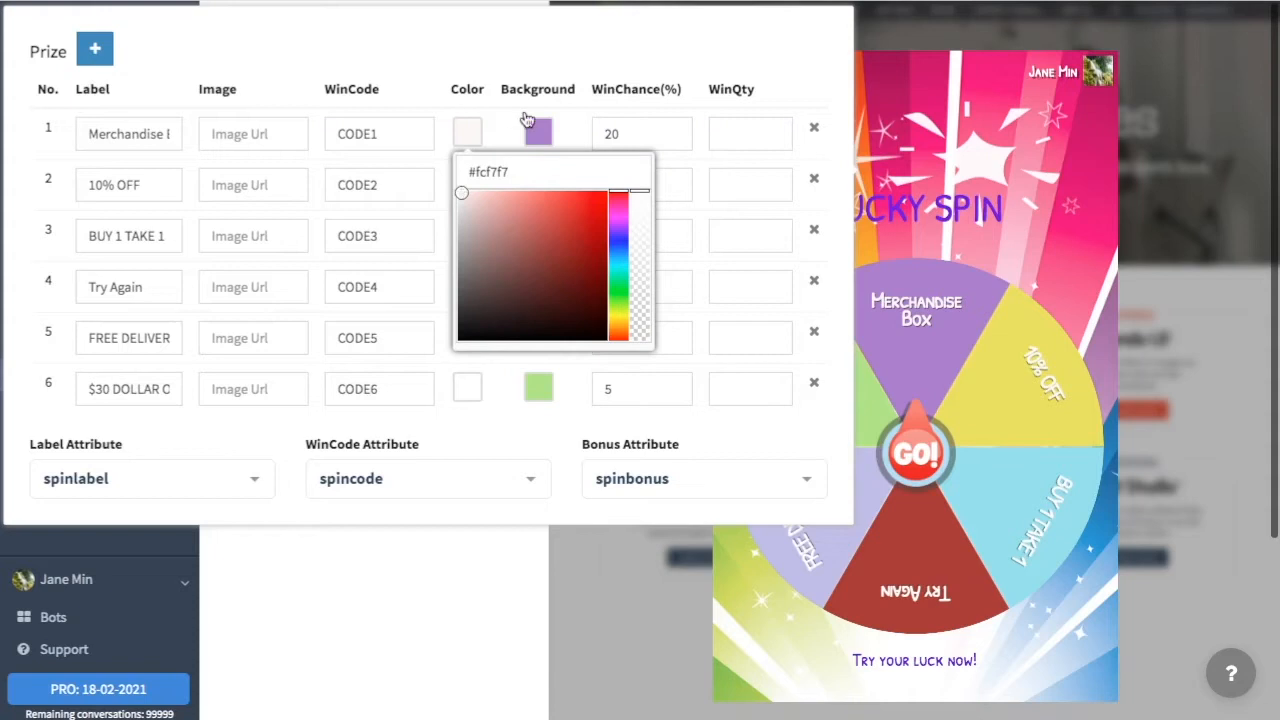
{"action": "left_click", "coordinate": [548, 88]}
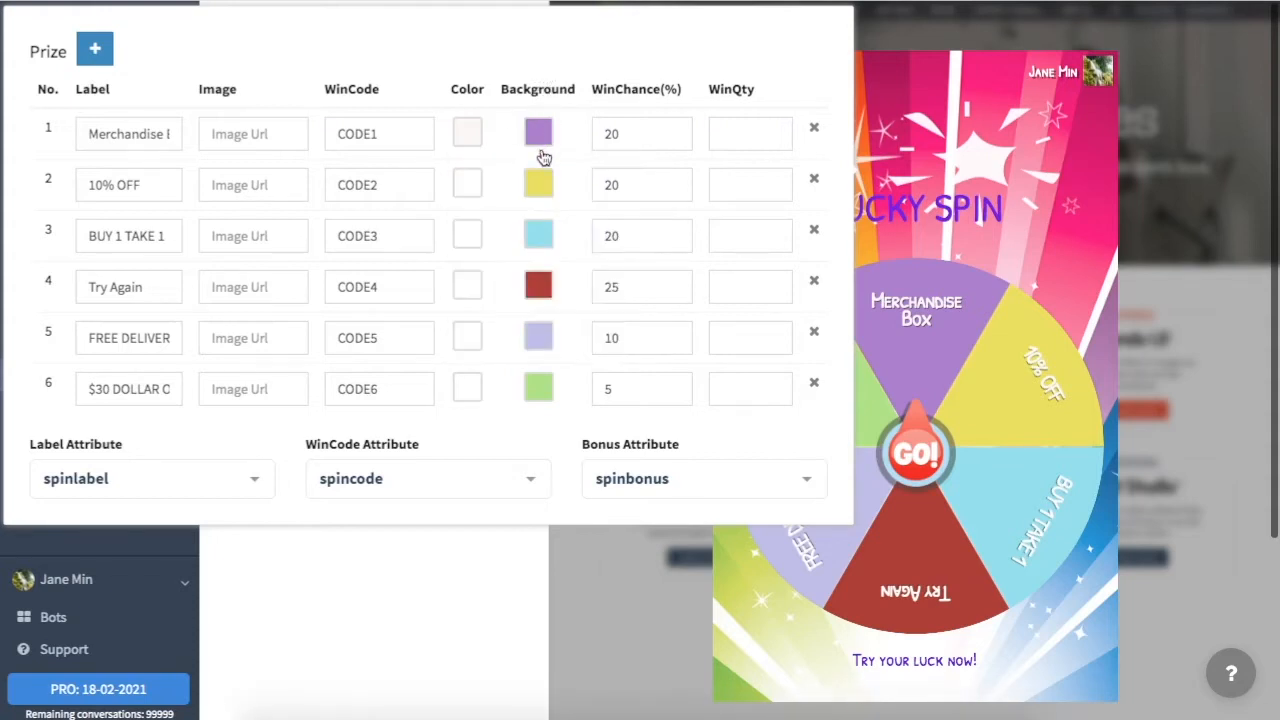
{"action": "left_click", "coordinate": [542, 138]}
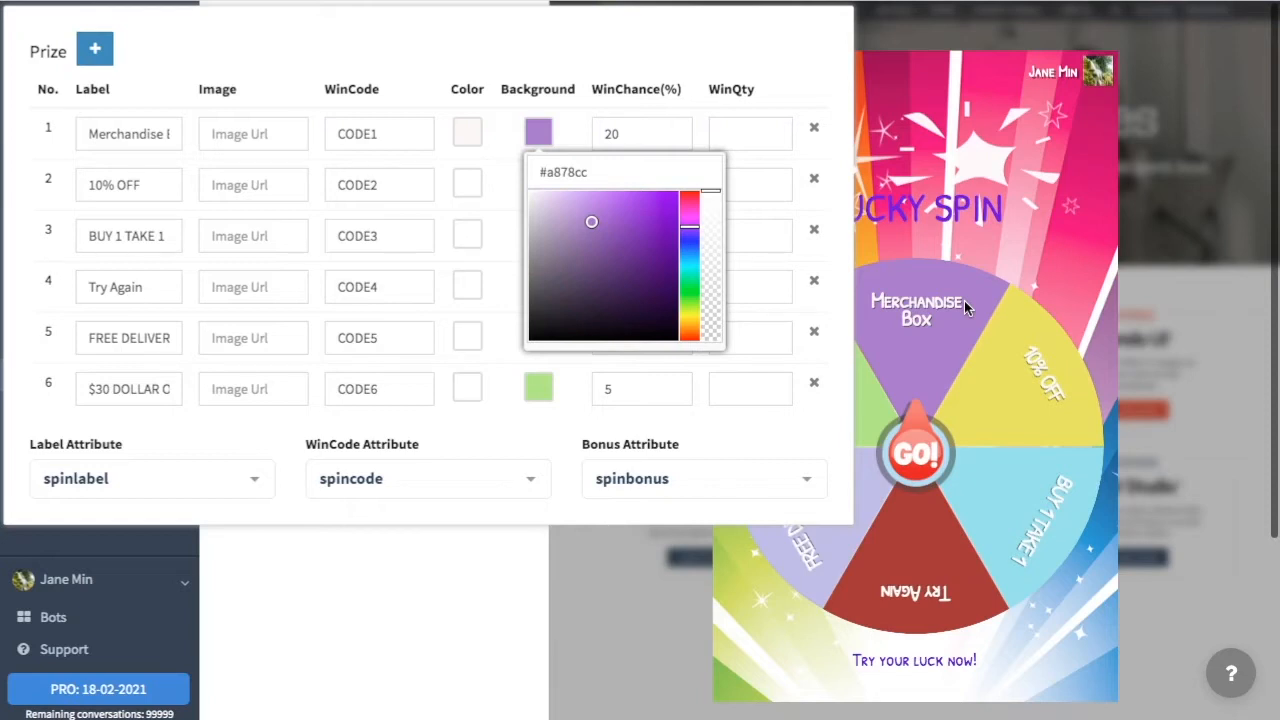
{"action": "left_click", "coordinate": [670, 83]}
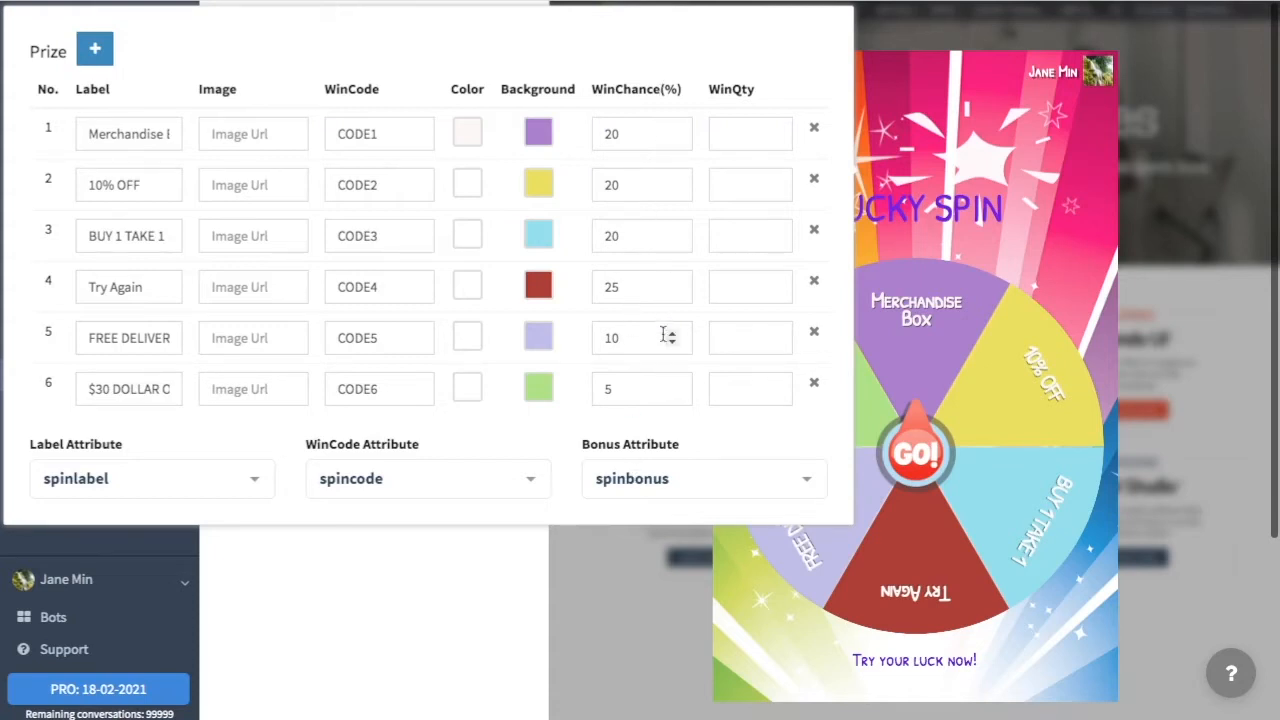
Step: Add a seventh prize to the wheel, delete it again and close the prize settings
{"action": "left_click", "coordinate": [92, 52]}
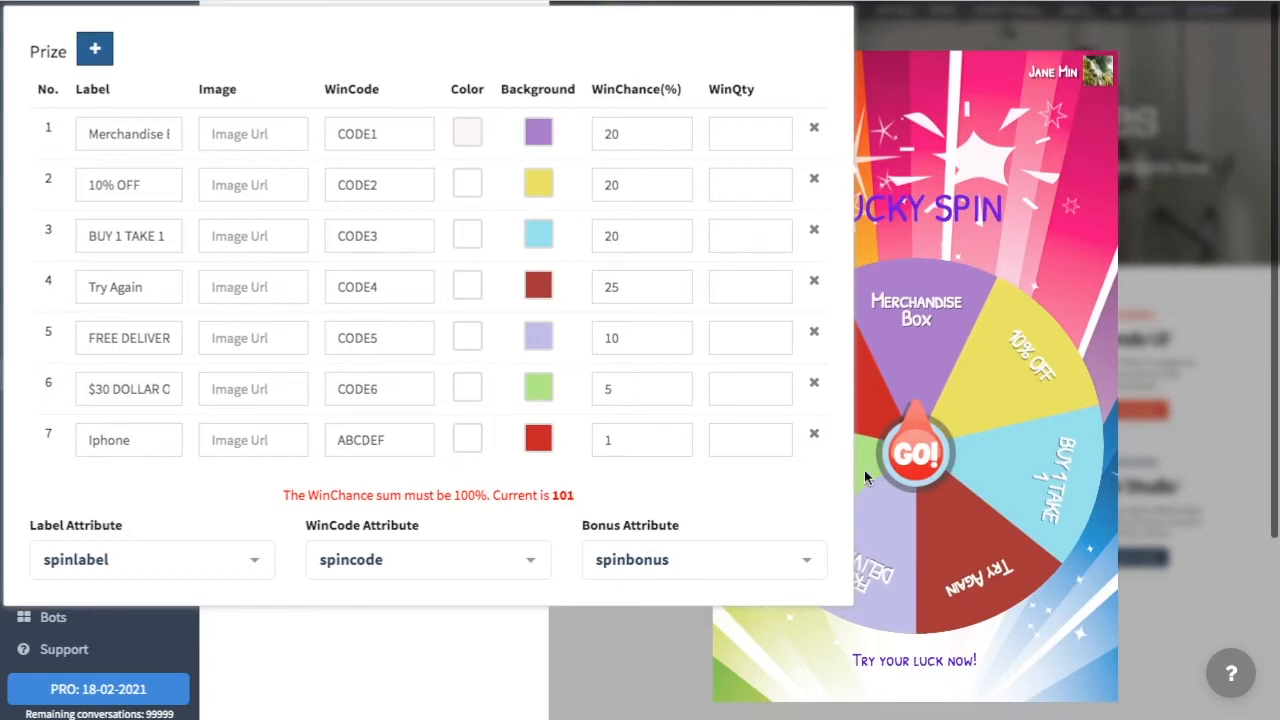
{"action": "left_click", "coordinate": [815, 434]}
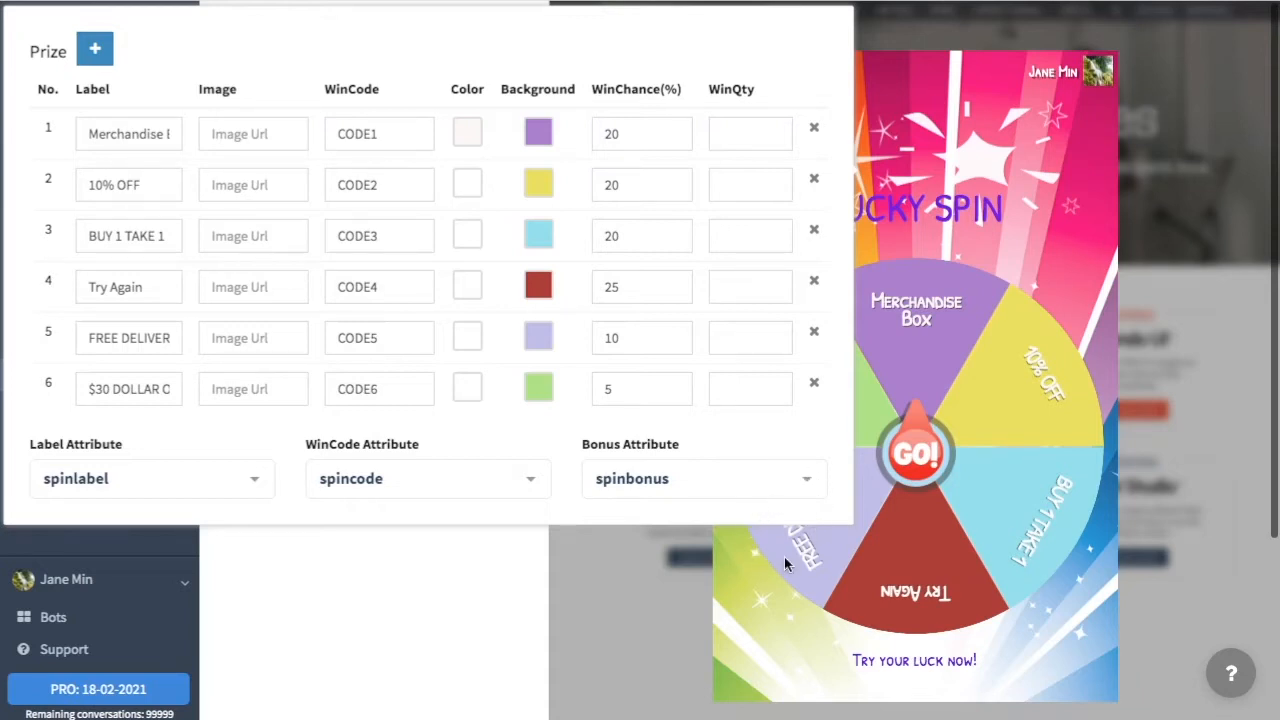
{"action": "left_click", "coordinate": [893, 23]}
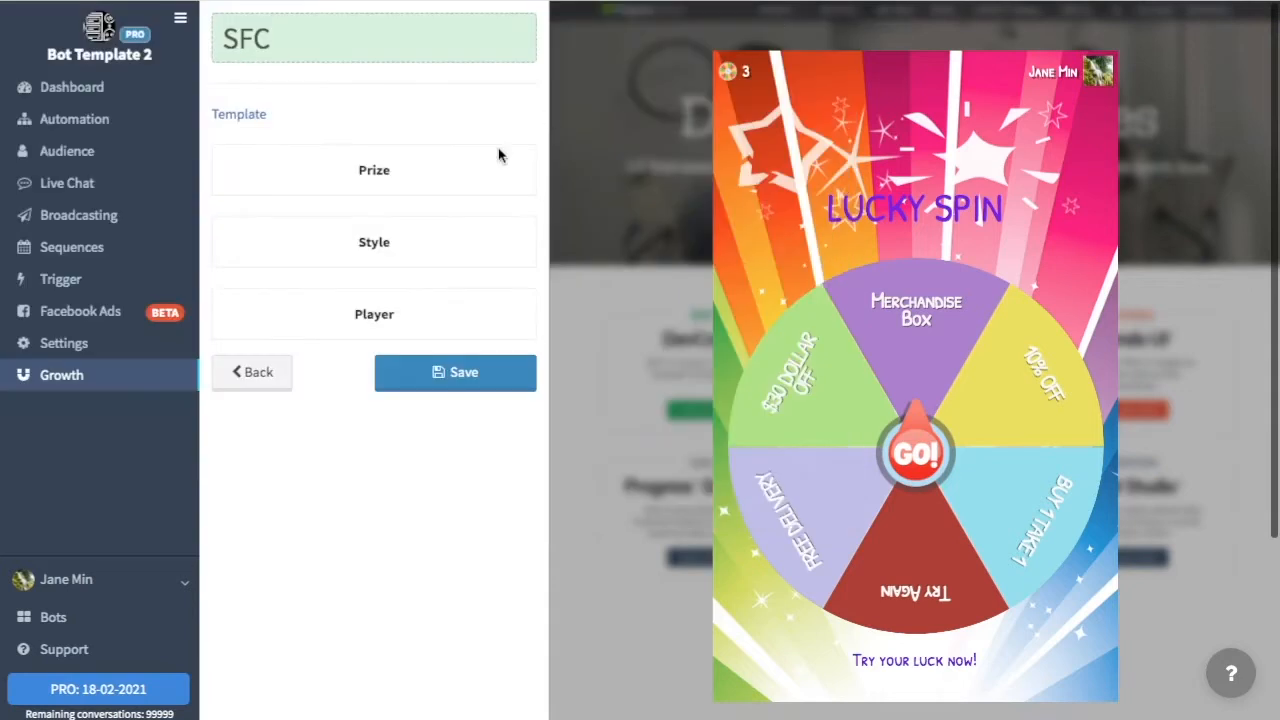
{"action": "left_click", "coordinate": [408, 258]}
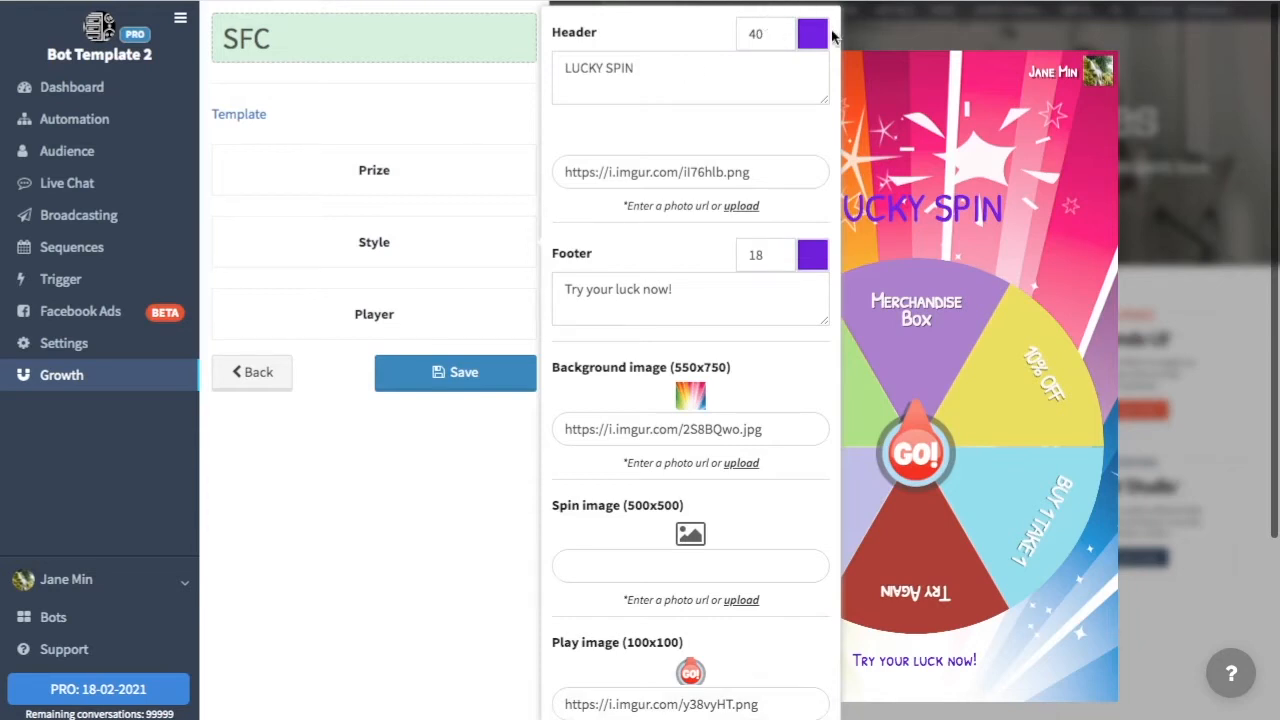
{"action": "left_click", "coordinate": [769, 175]}
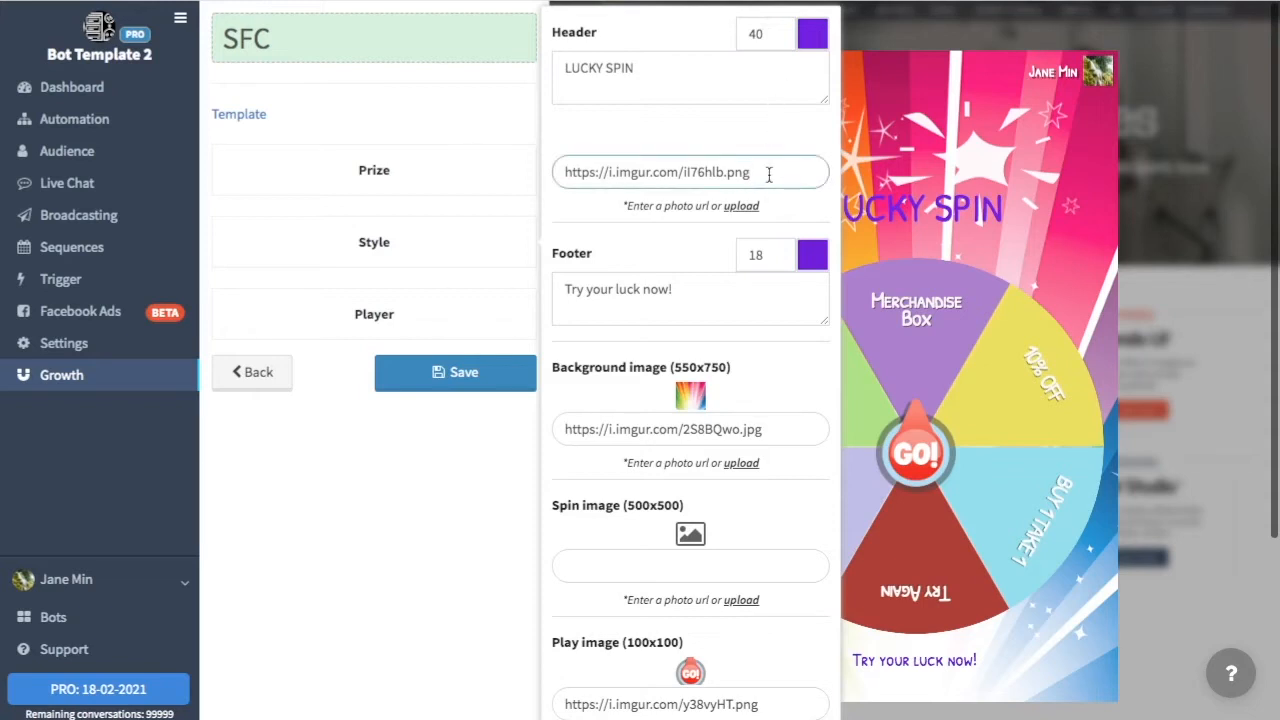
{"action": "key", "text": "ctrl+a"}
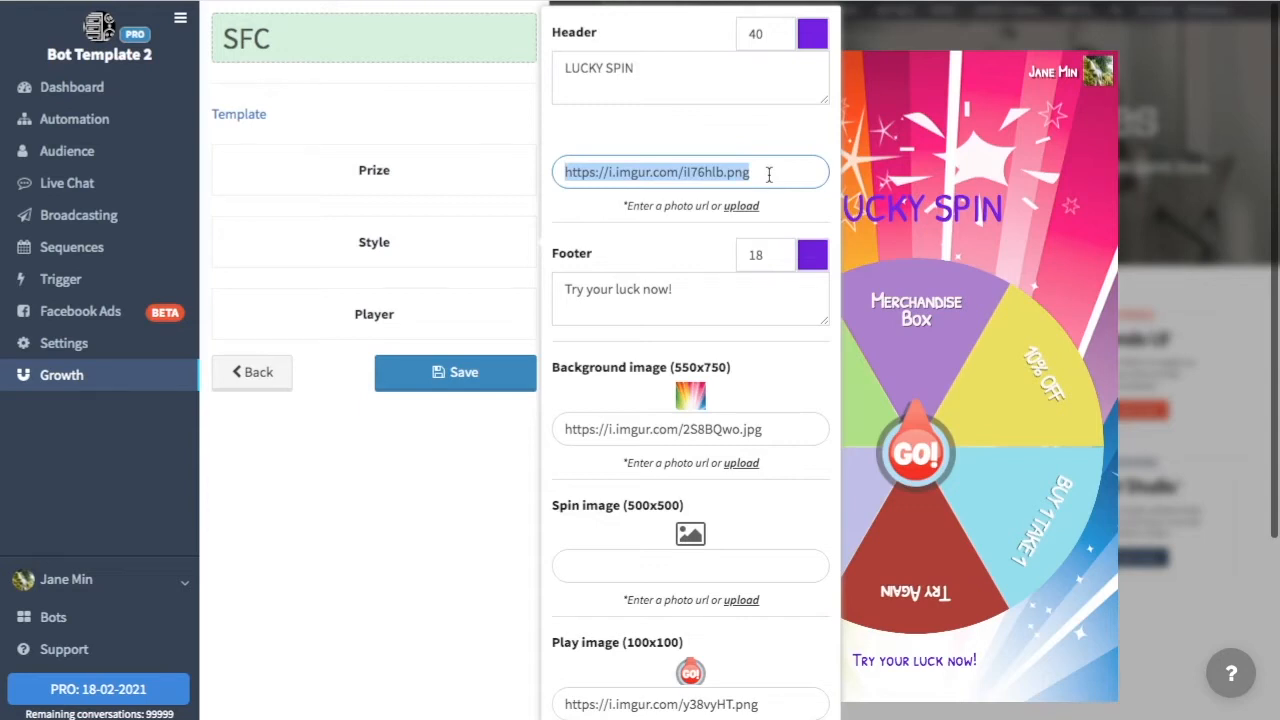
{"action": "key", "text": "BackSpace"}
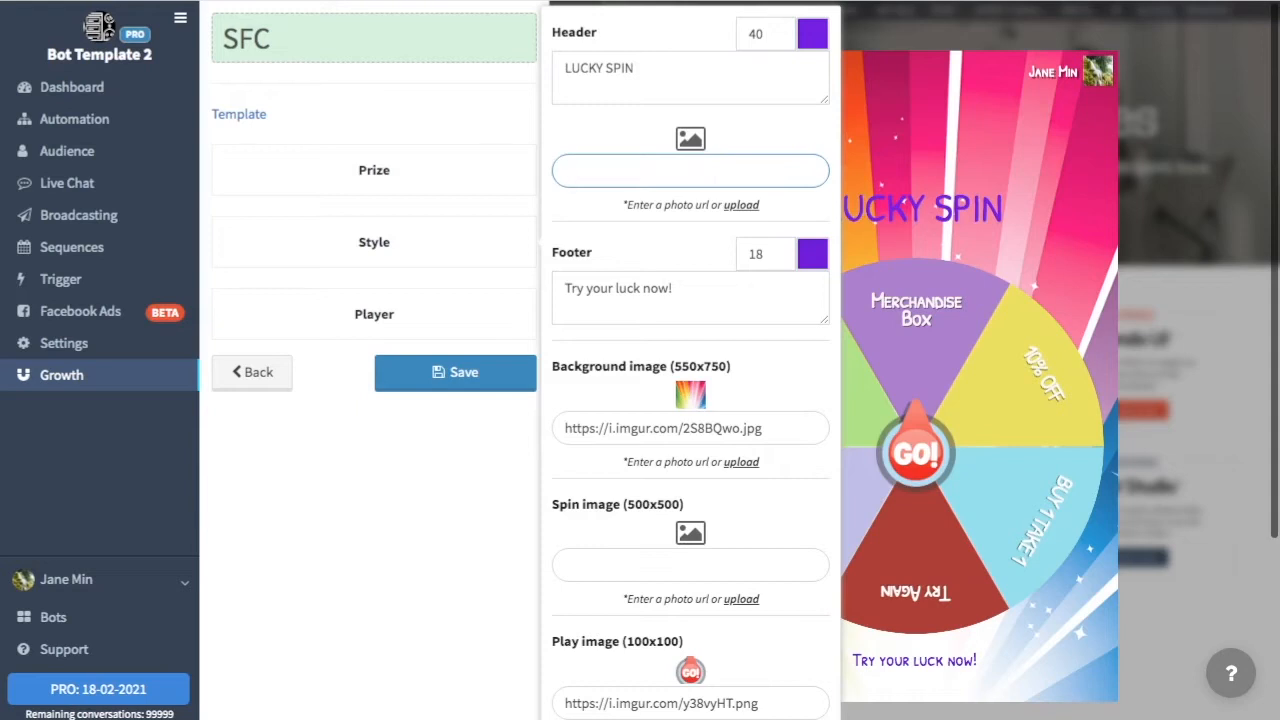
{"action": "type", "text": "https://i.imgur.com/il76hlb.png"}
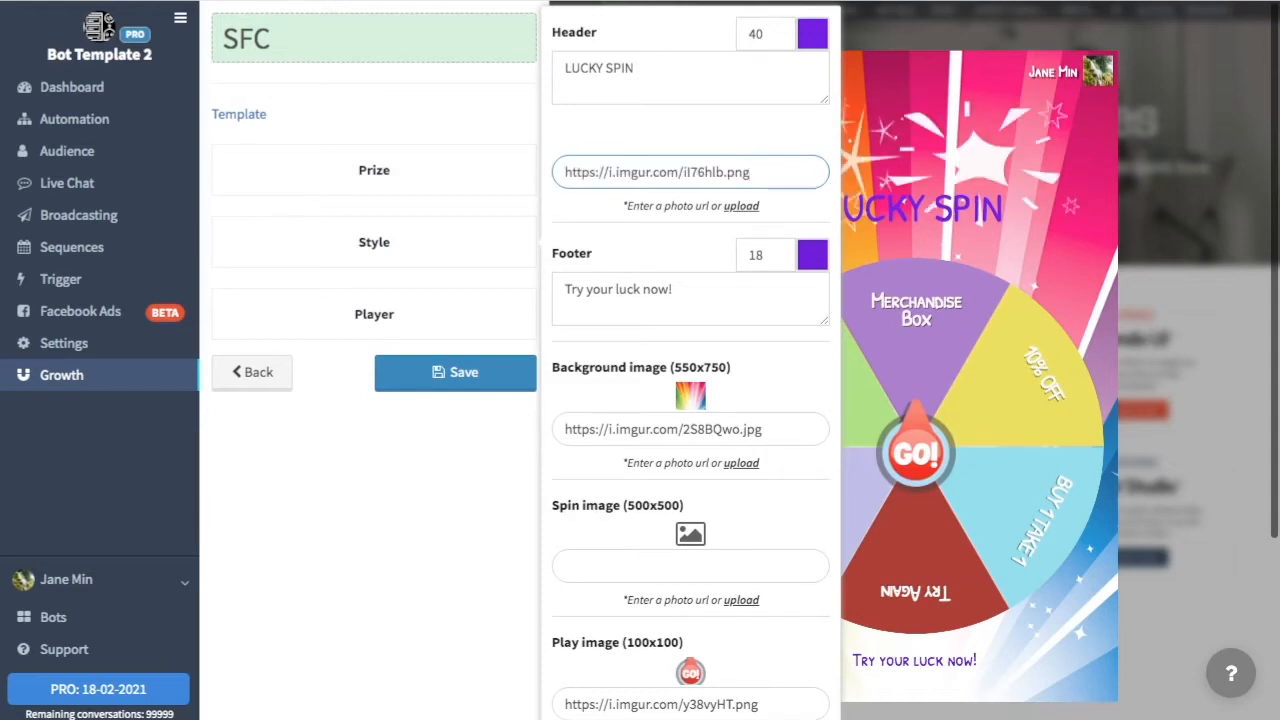
Step: Review the footer text and background image fields, and choose Bungee Inline as the wheel's font
{"action": "left_click", "coordinate": [666, 290]}
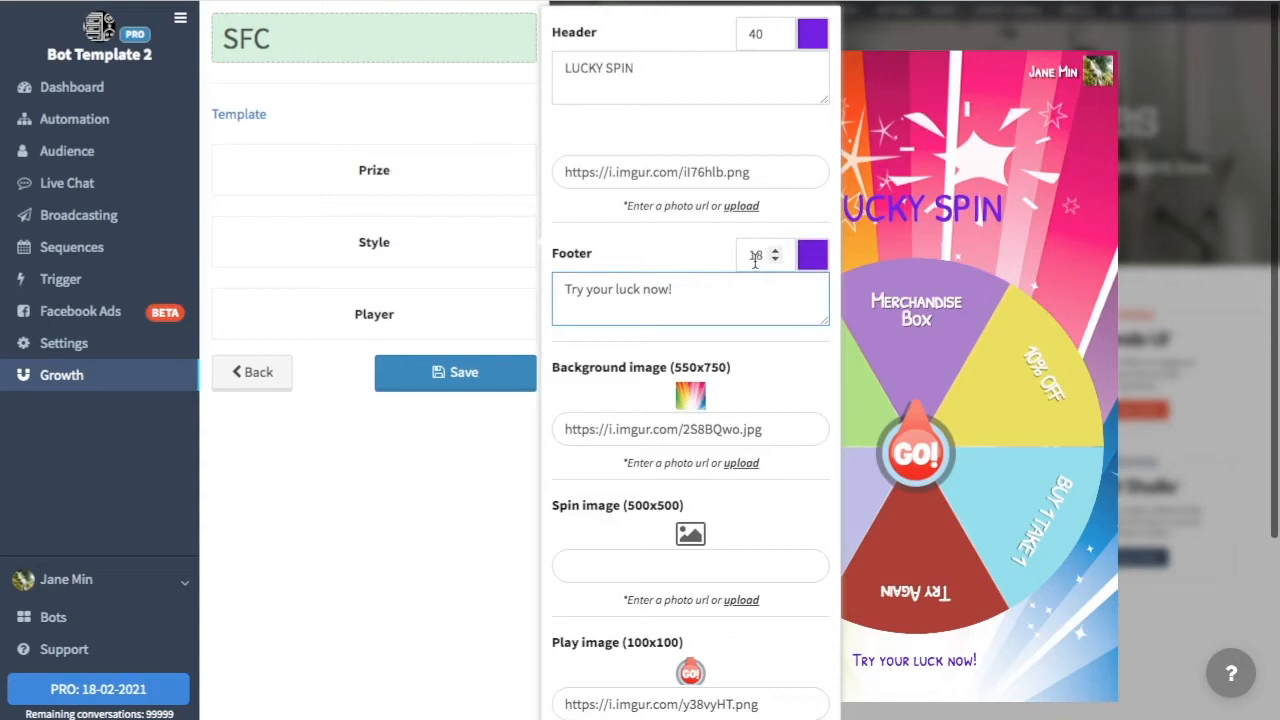
{"action": "scroll", "coordinate": [771, 371], "scroll_direction": "down", "scroll_amount": 1}
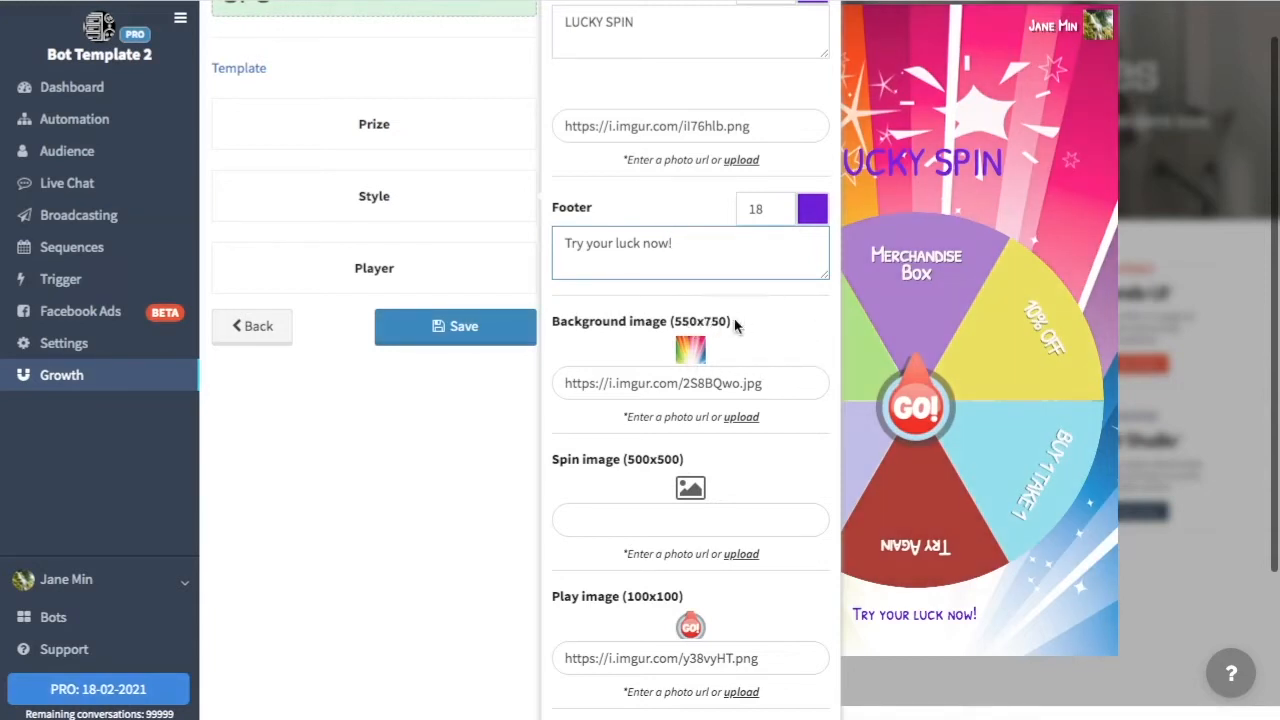
{"action": "left_click", "coordinate": [733, 382]}
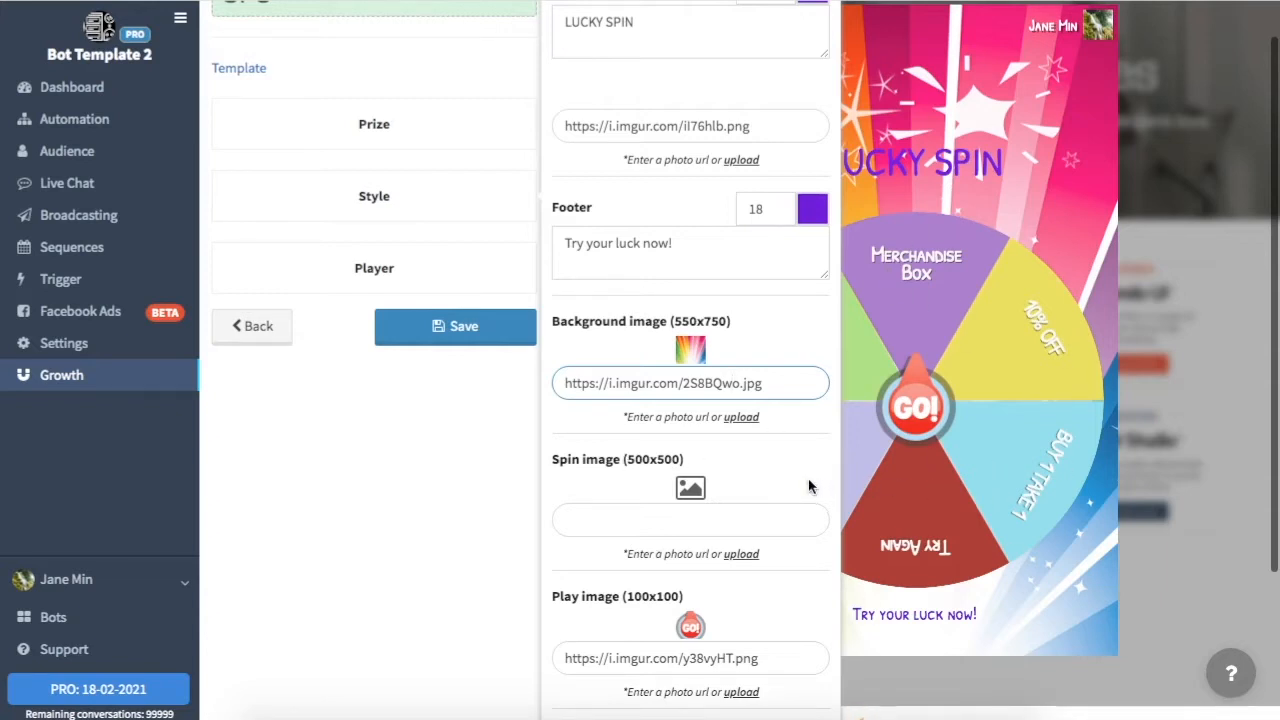
{"action": "scroll", "coordinate": [890, 601], "scroll_direction": "down", "scroll_amount": 1}
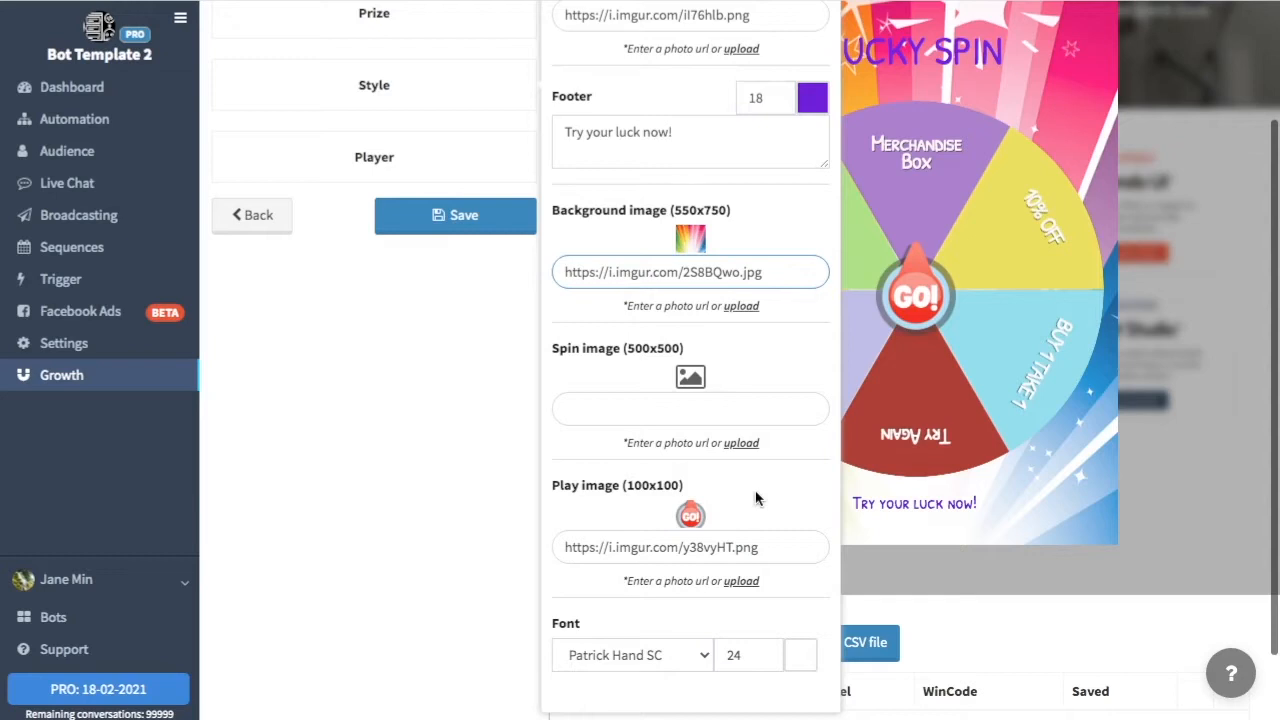
{"action": "scroll", "coordinate": [760, 500], "scroll_direction": "down", "scroll_amount": 1}
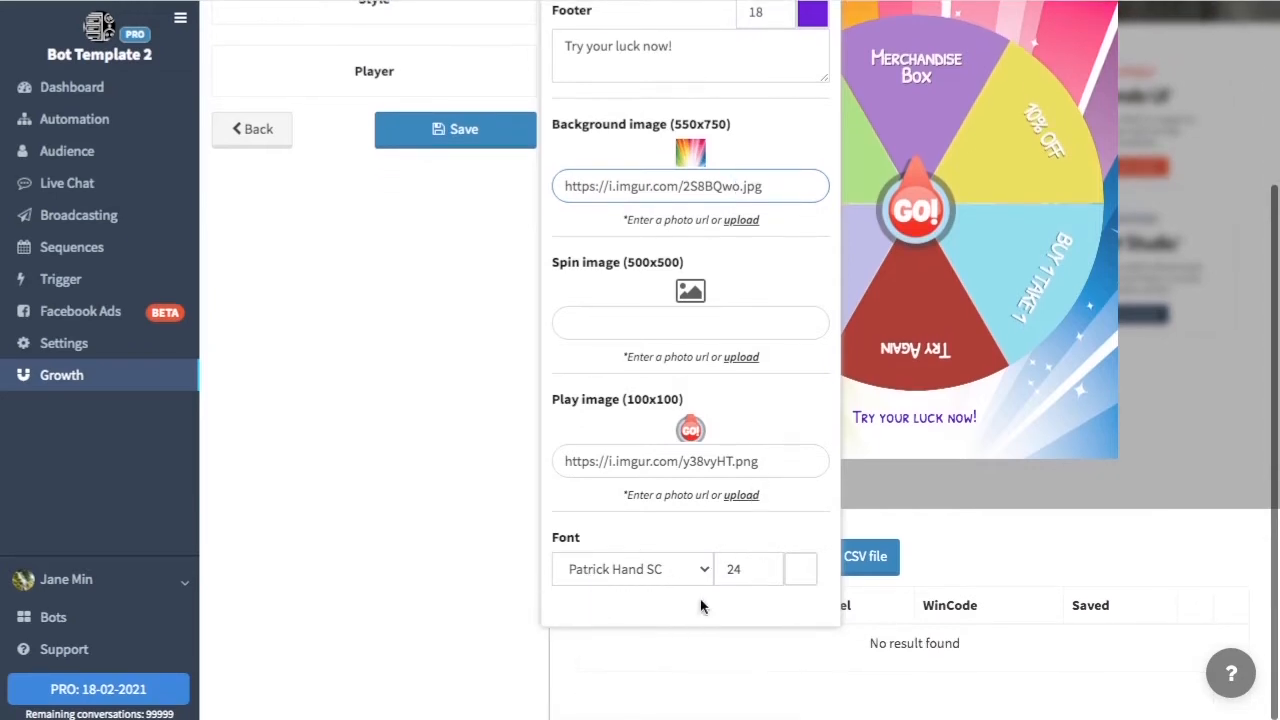
{"action": "left_click", "coordinate": [669, 568]}
{"action": "left_click", "coordinate": [659, 590]}
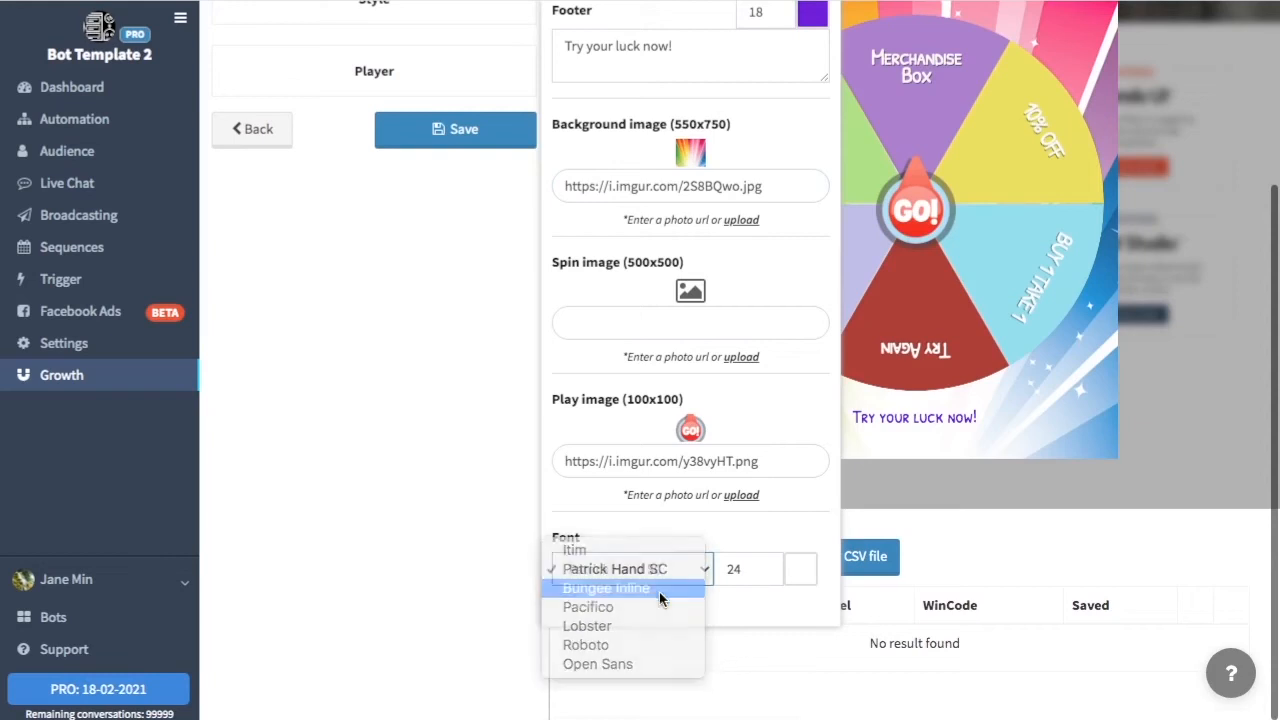
Step: Try Itim as the wheel's font, set it to Patrick Hand SC and open the font color picker
{"action": "left_click", "coordinate": [647, 569]}
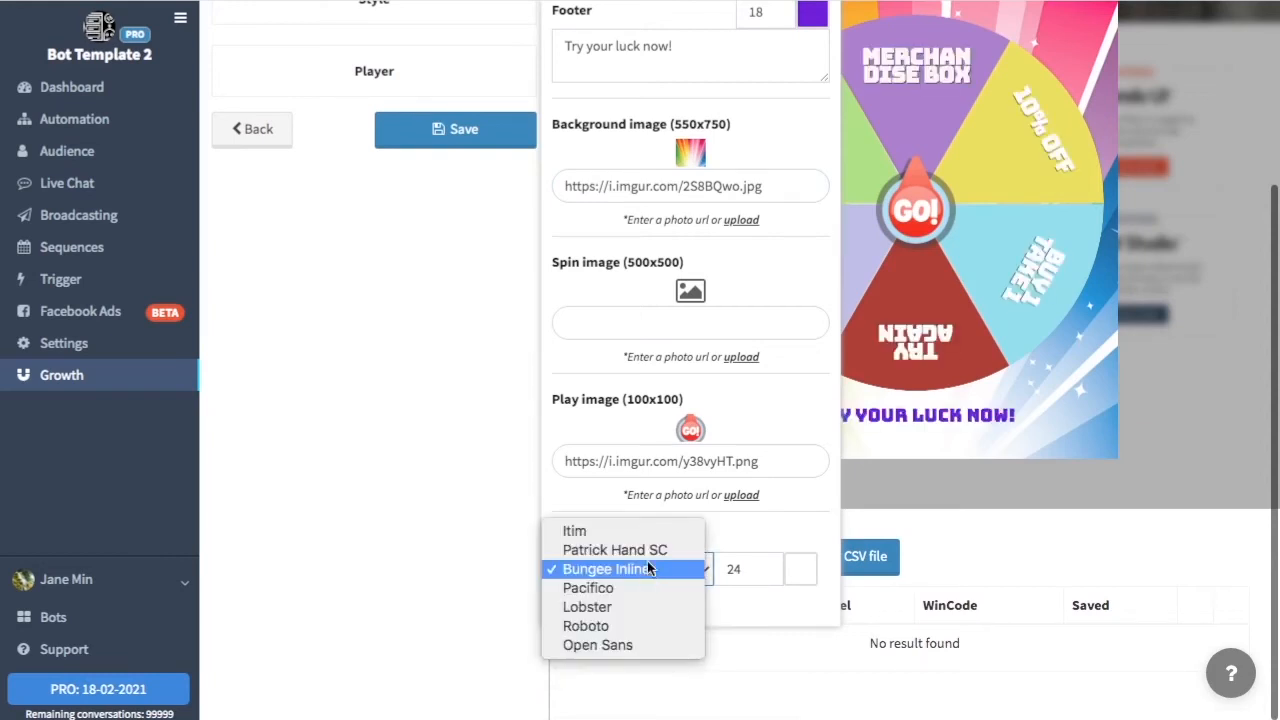
{"action": "left_click", "coordinate": [637, 532]}
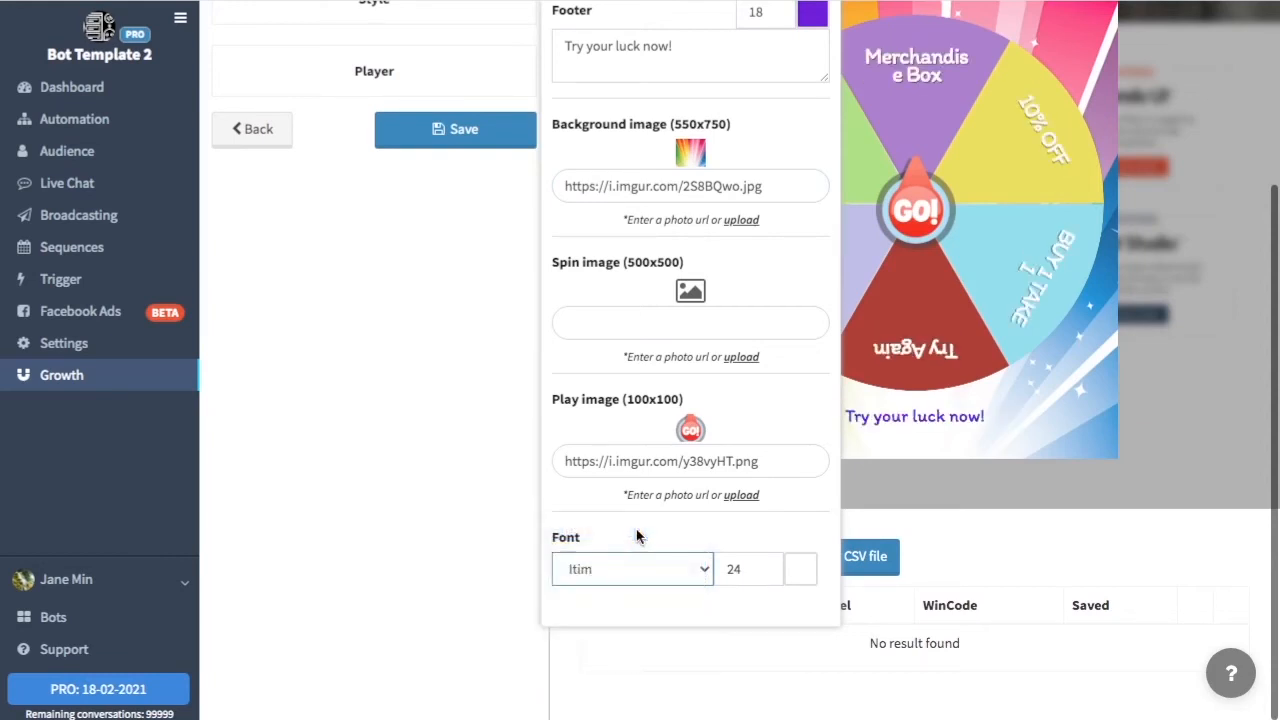
{"action": "left_click", "coordinate": [640, 570]}
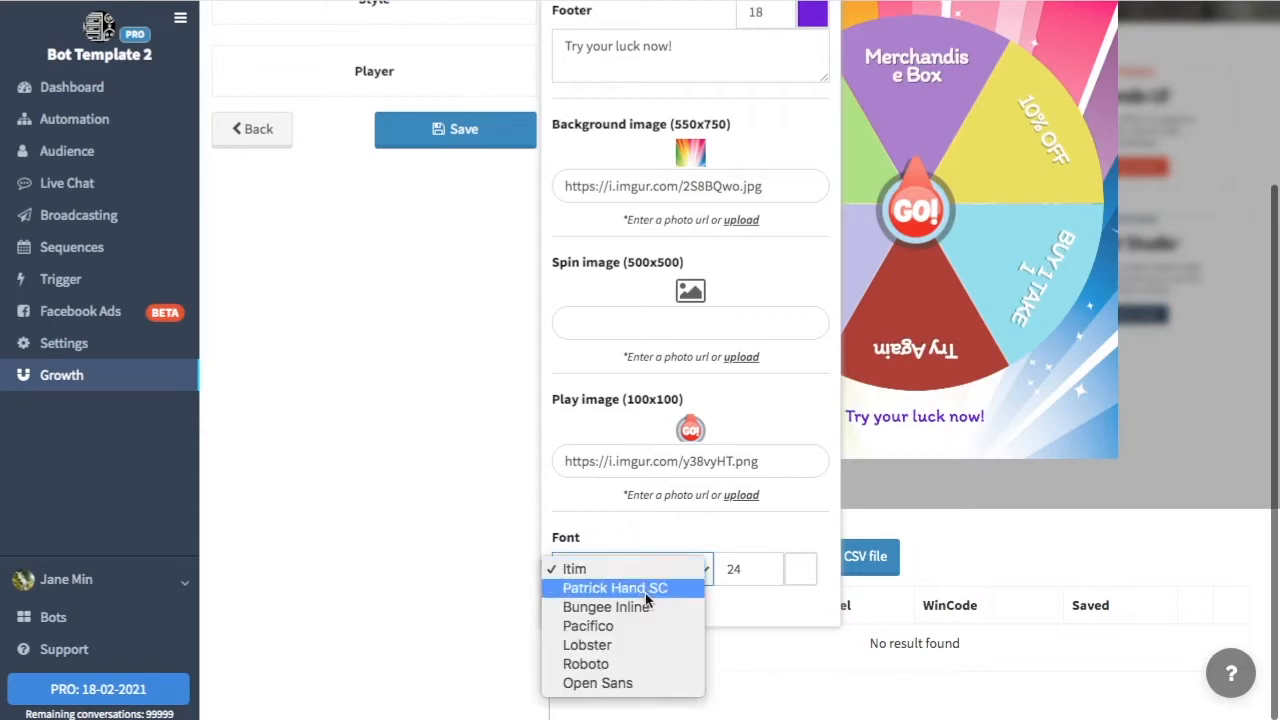
{"action": "left_click", "coordinate": [649, 592]}
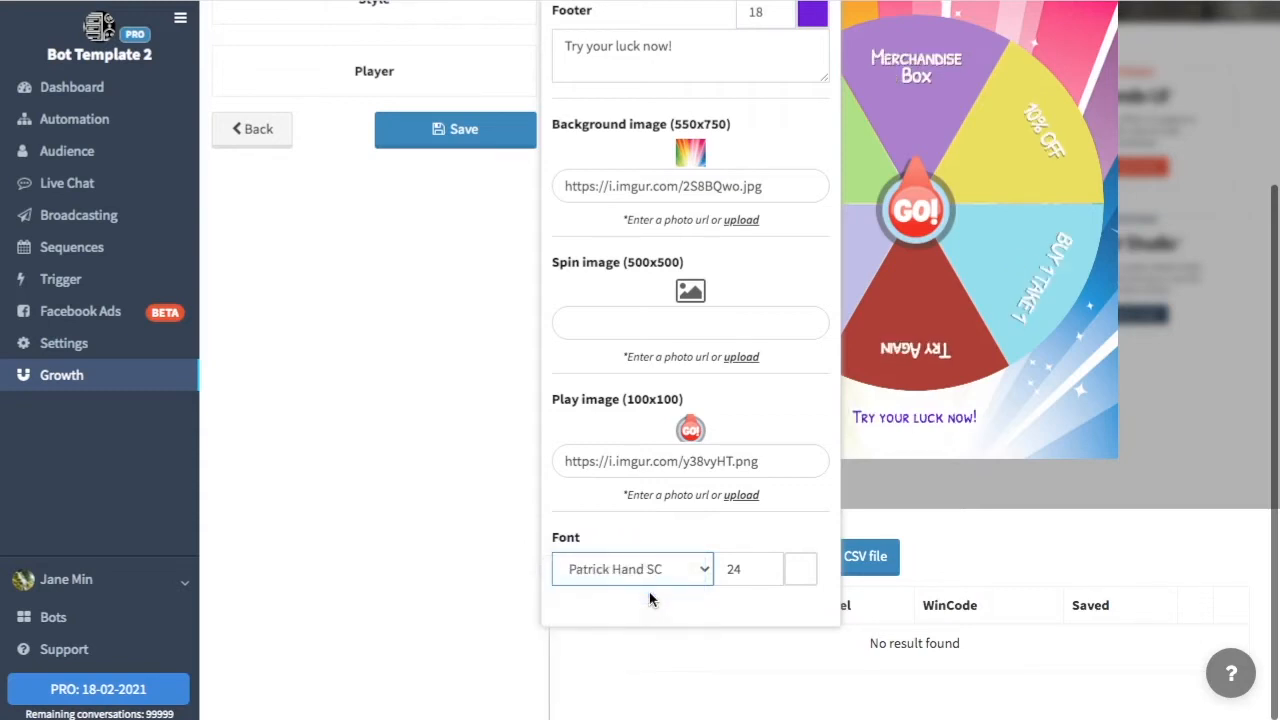
{"action": "left_click", "coordinate": [806, 579]}
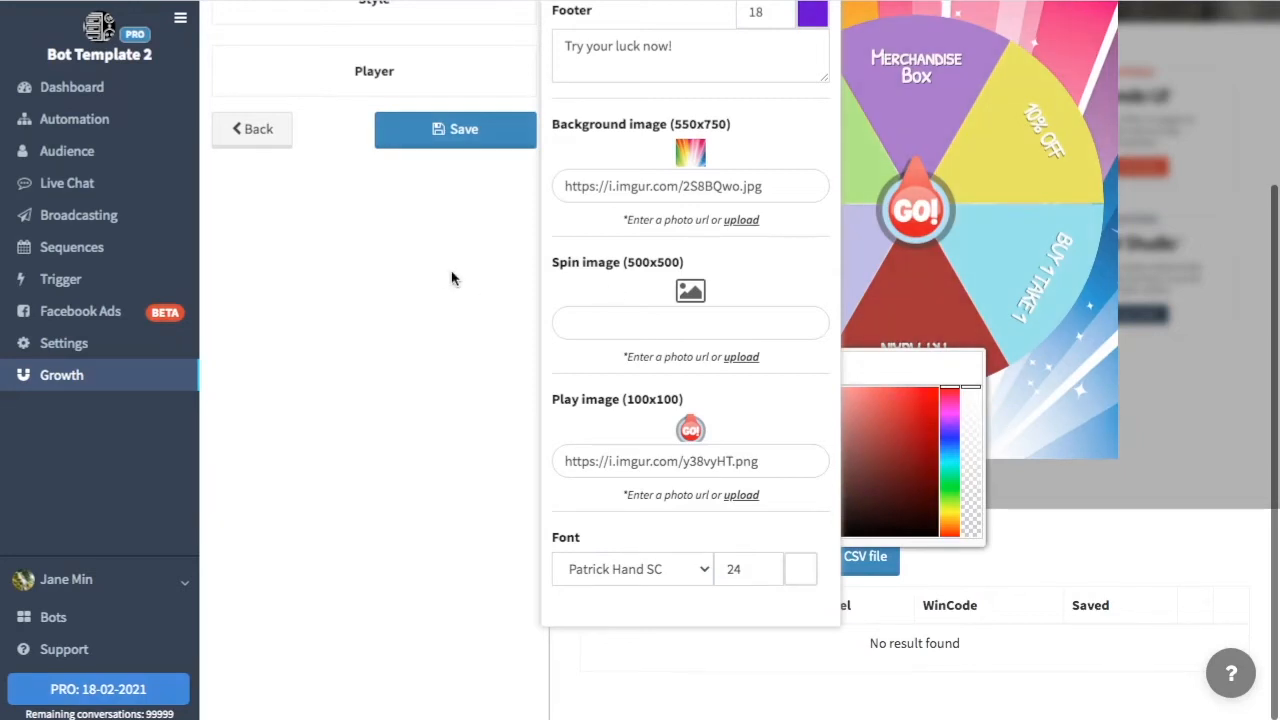
Step: In the player settings, set the number of spins to 3 after trying 5, and open the Promo Form webform after getting a prize
{"action": "scroll", "coordinate": [443, 276], "scroll_direction": "up", "scroll_amount": 2}
{"action": "left_click", "coordinate": [347, 269]}
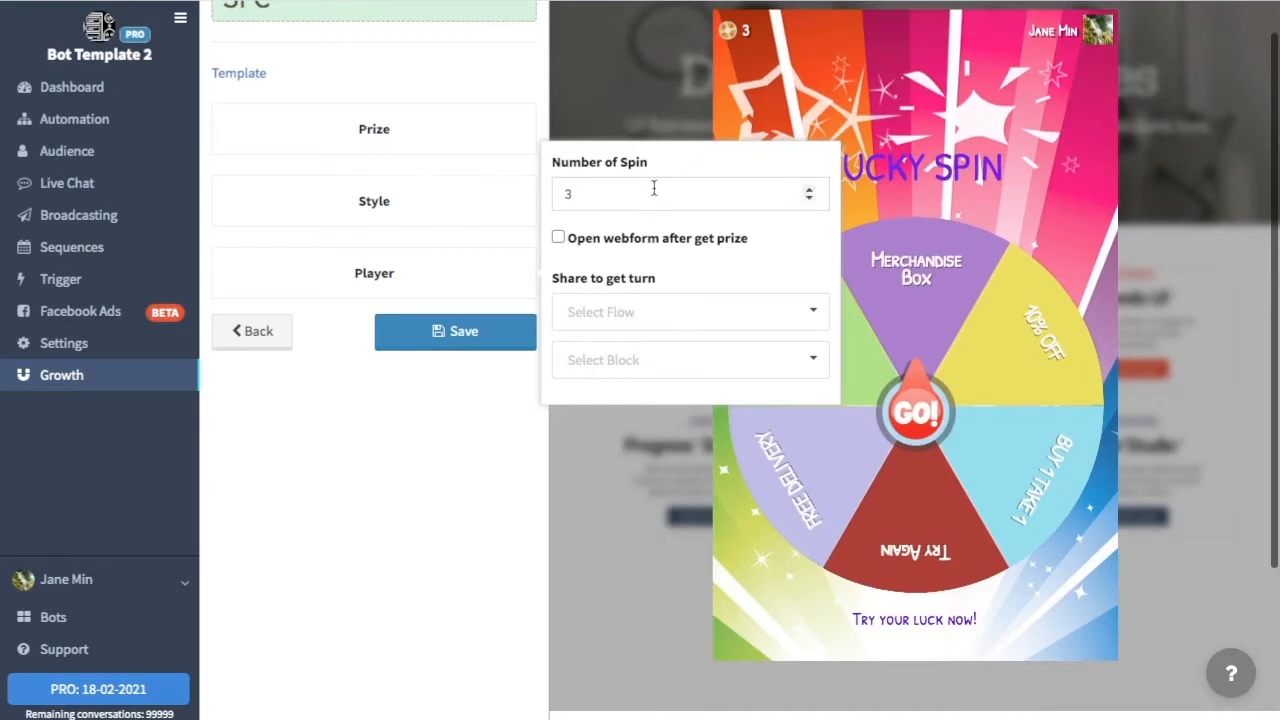
{"action": "left_click", "coordinate": [584, 200]}
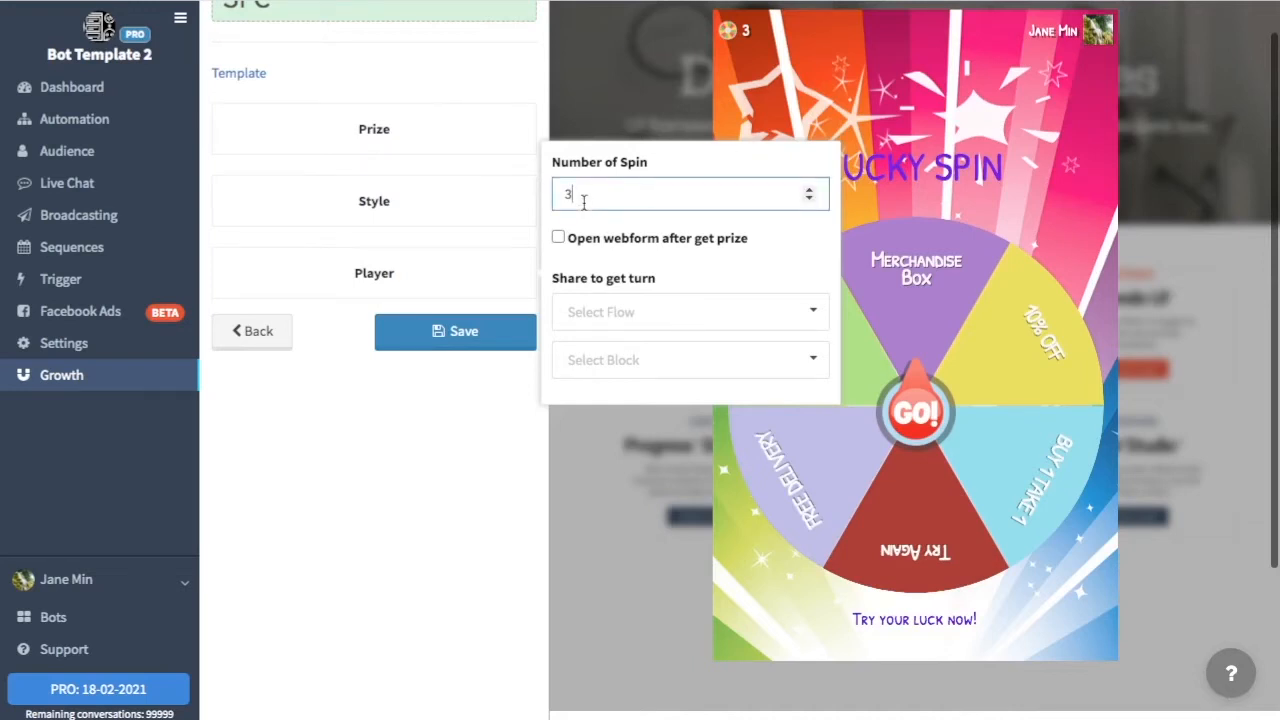
{"action": "key", "text": "BackSpace"}
{"action": "type", "text": "5"}
{"action": "key", "text": "BackSpace"}
{"action": "type", "text": "3"}
{"action": "left_click", "coordinate": [560, 238]}
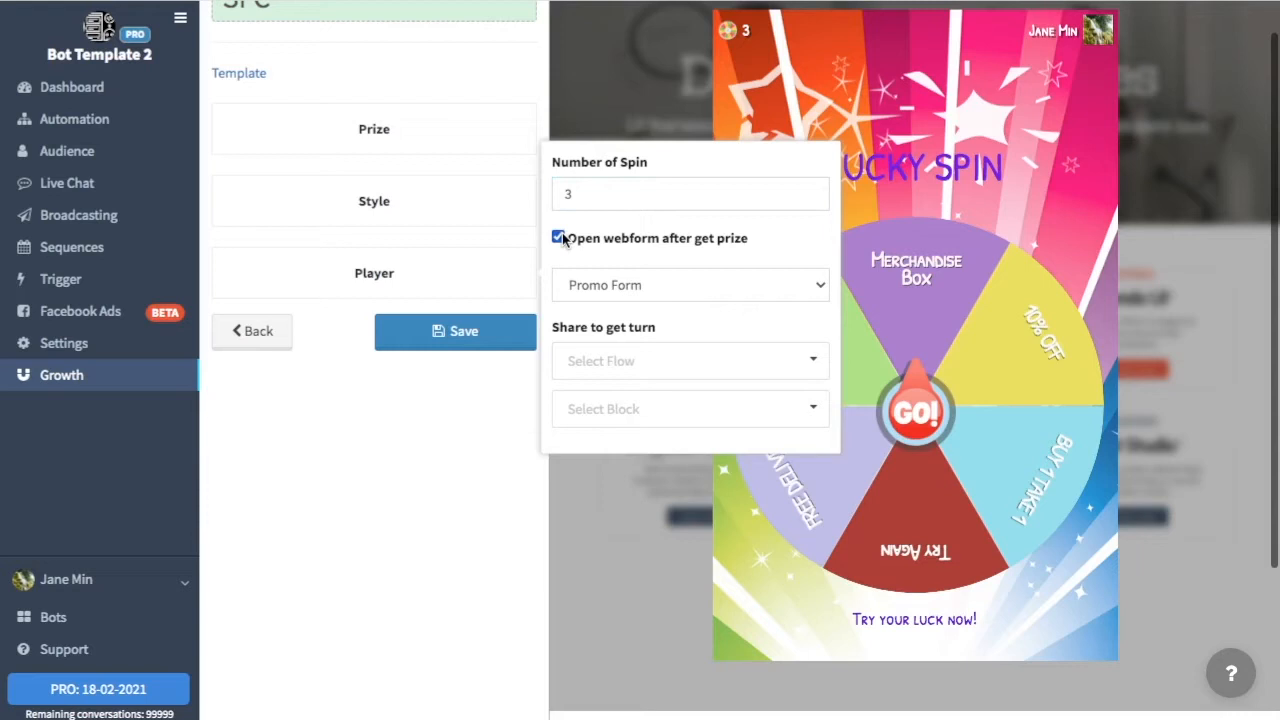
{"action": "left_click", "coordinate": [695, 287]}
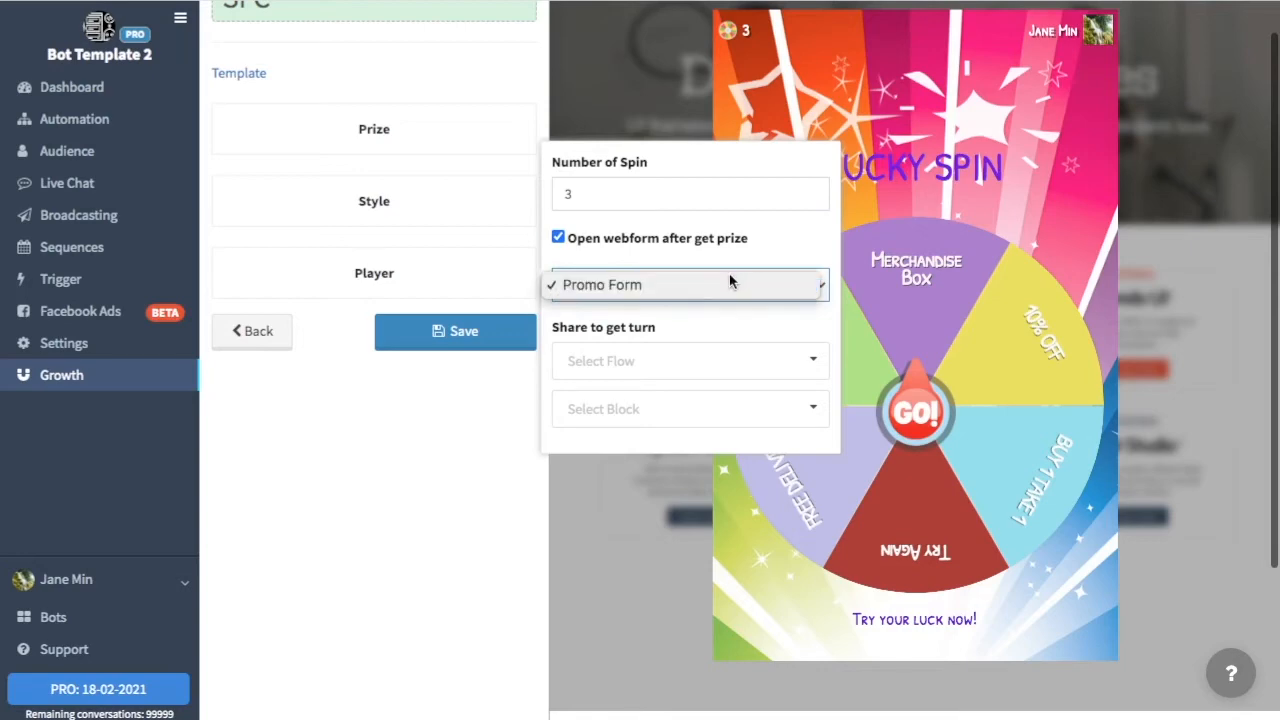
Step: Open the Promo Form from the growth list, add an Address field to it and delete the field again
{"action": "left_click", "coordinate": [123, 384]}
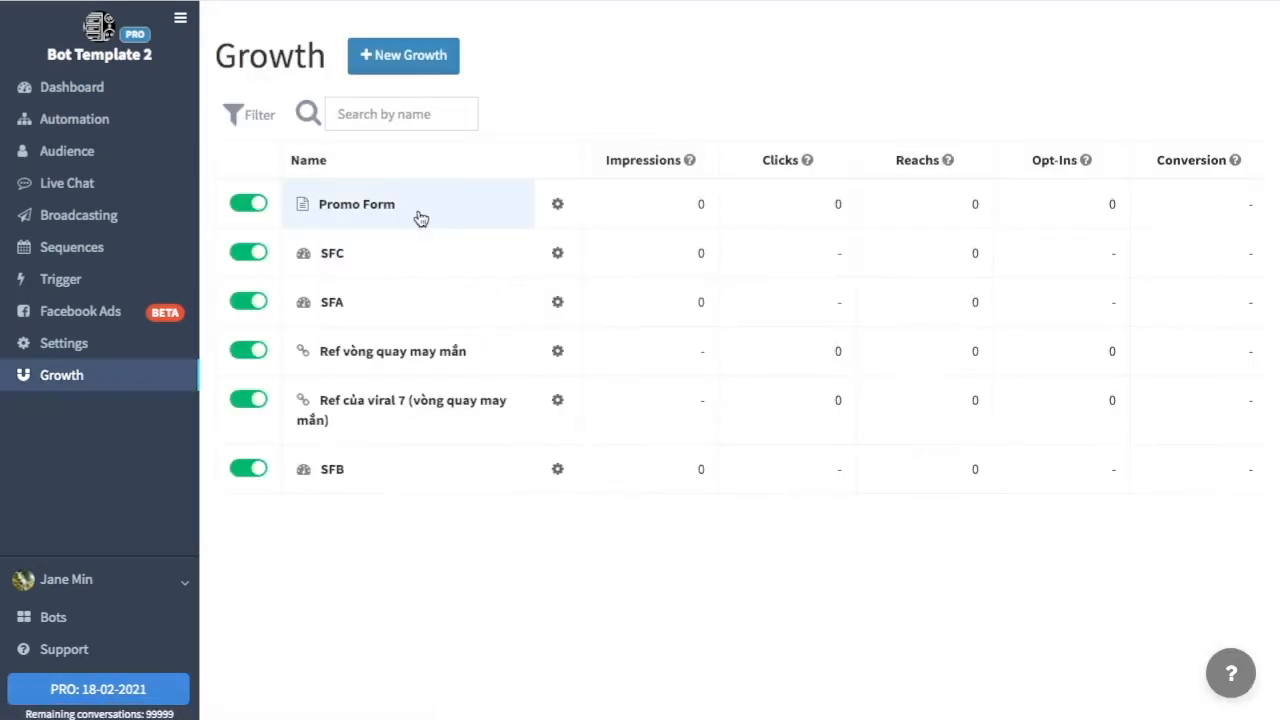
{"action": "left_click", "coordinate": [416, 218]}
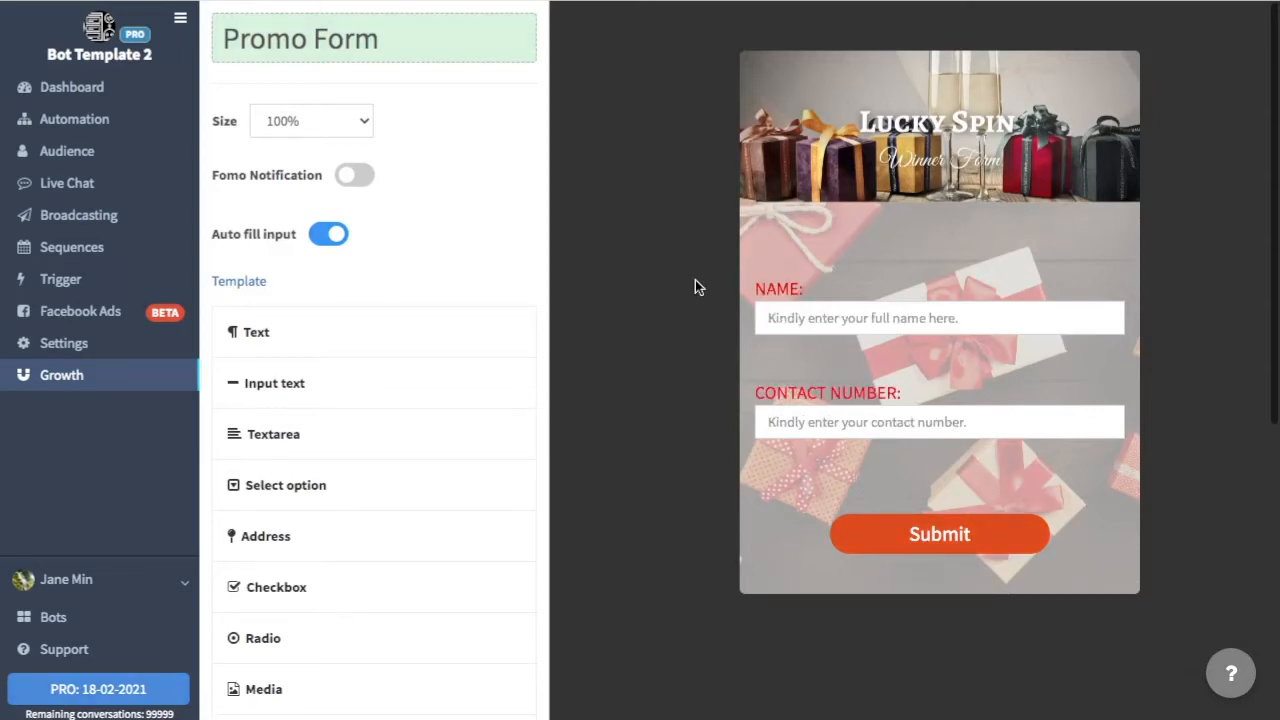
{"action": "mouse_move", "coordinate": [941, 293]}
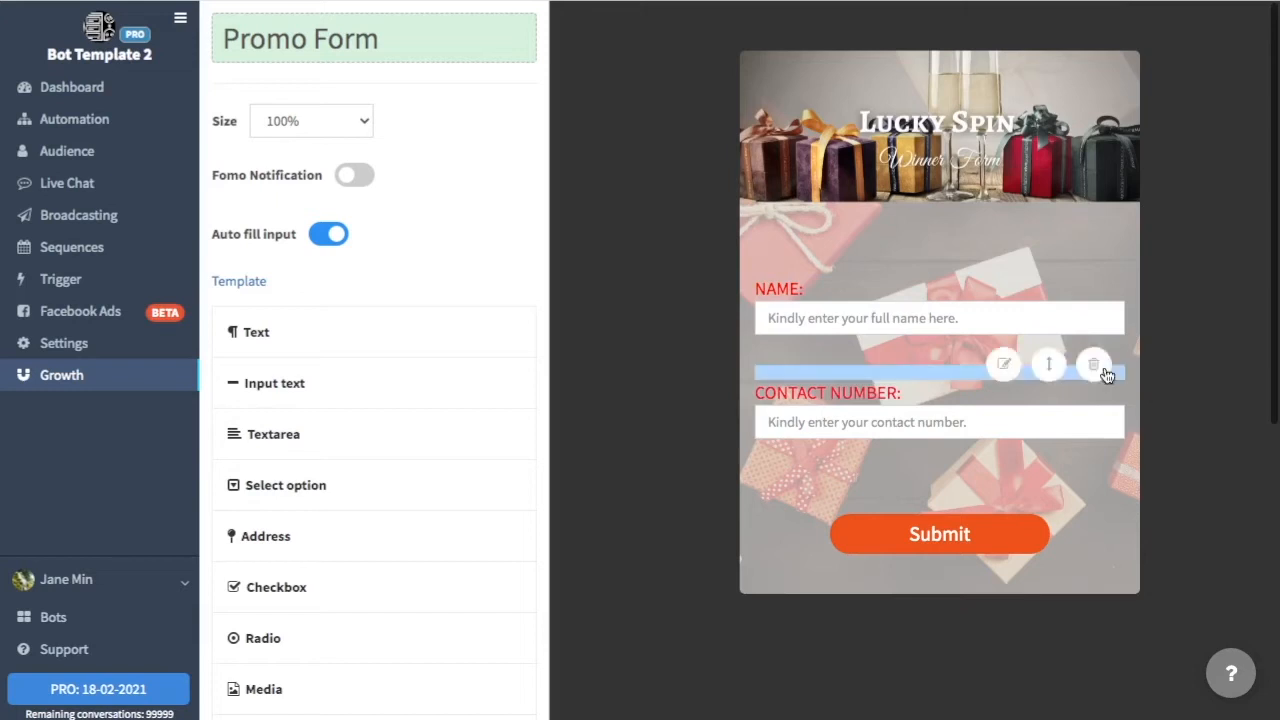
{"action": "scroll", "coordinate": [377, 506], "scroll_direction": "down", "scroll_amount": 1}
{"action": "left_click", "coordinate": [371, 509]}
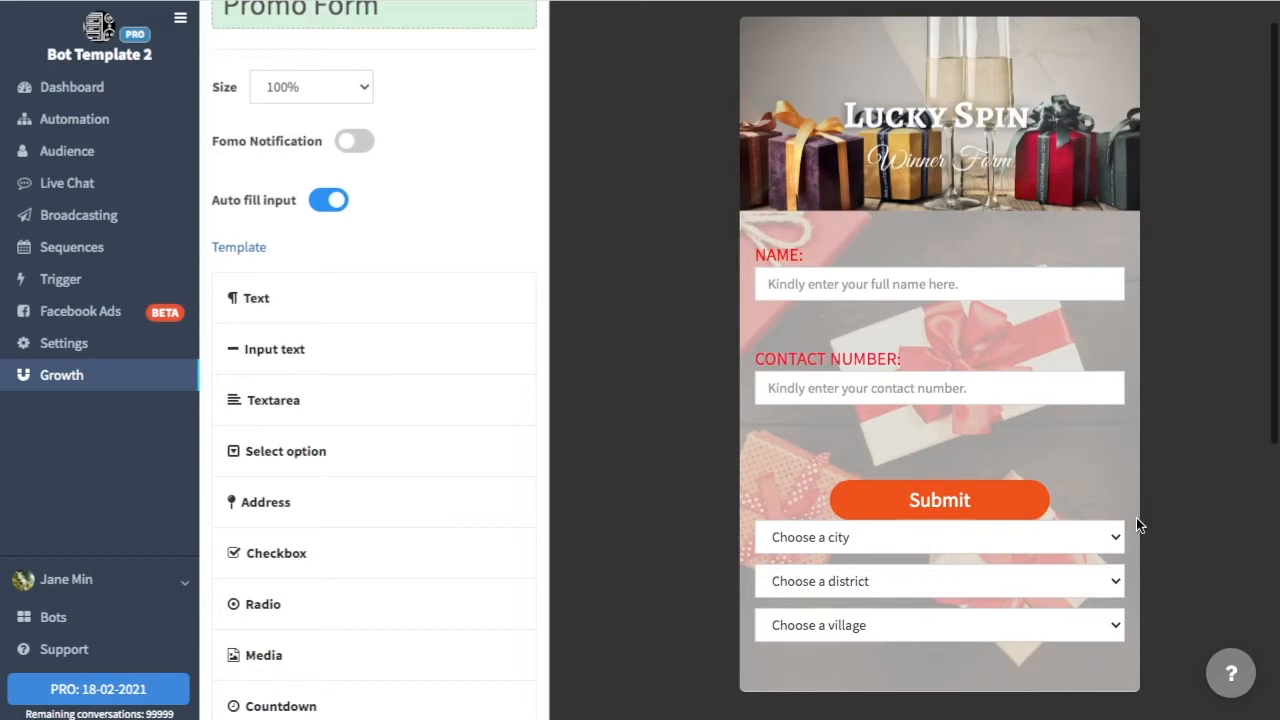
{"action": "left_click", "coordinate": [1099, 517]}
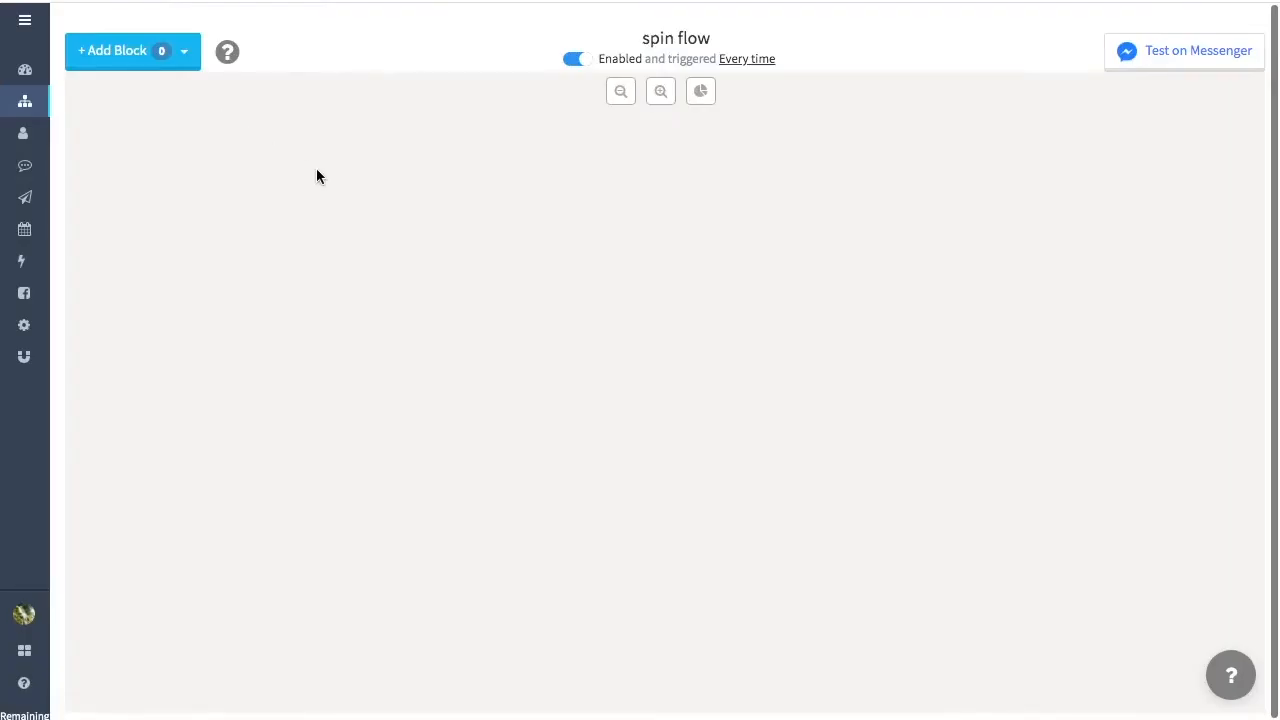
Step: Add an Attributes block to the spin flow, place it in the upper middle of the canvas and name it b_check
{"action": "left_click", "coordinate": [163, 60]}
{"action": "left_click", "coordinate": [183, 148]}
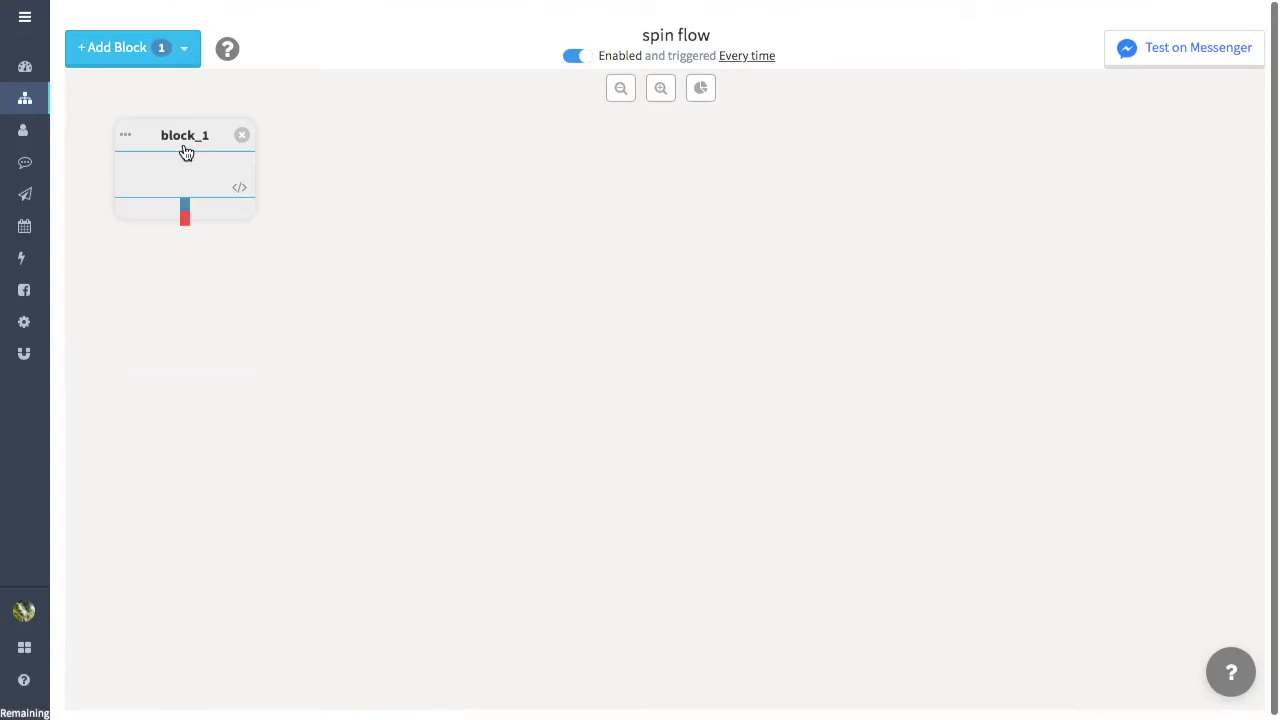
{"action": "left_click_drag", "start_coordinate": [209, 166], "coordinate": [760, 174]}
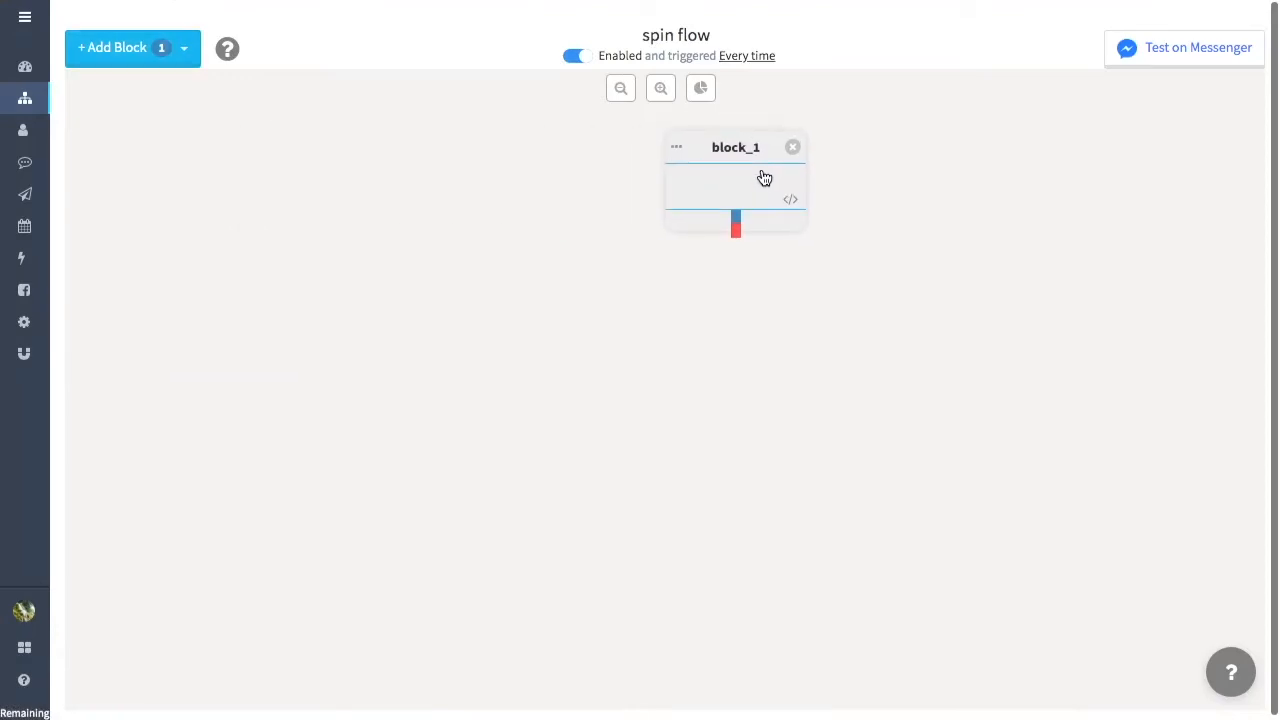
{"action": "left_click", "coordinate": [760, 174]}
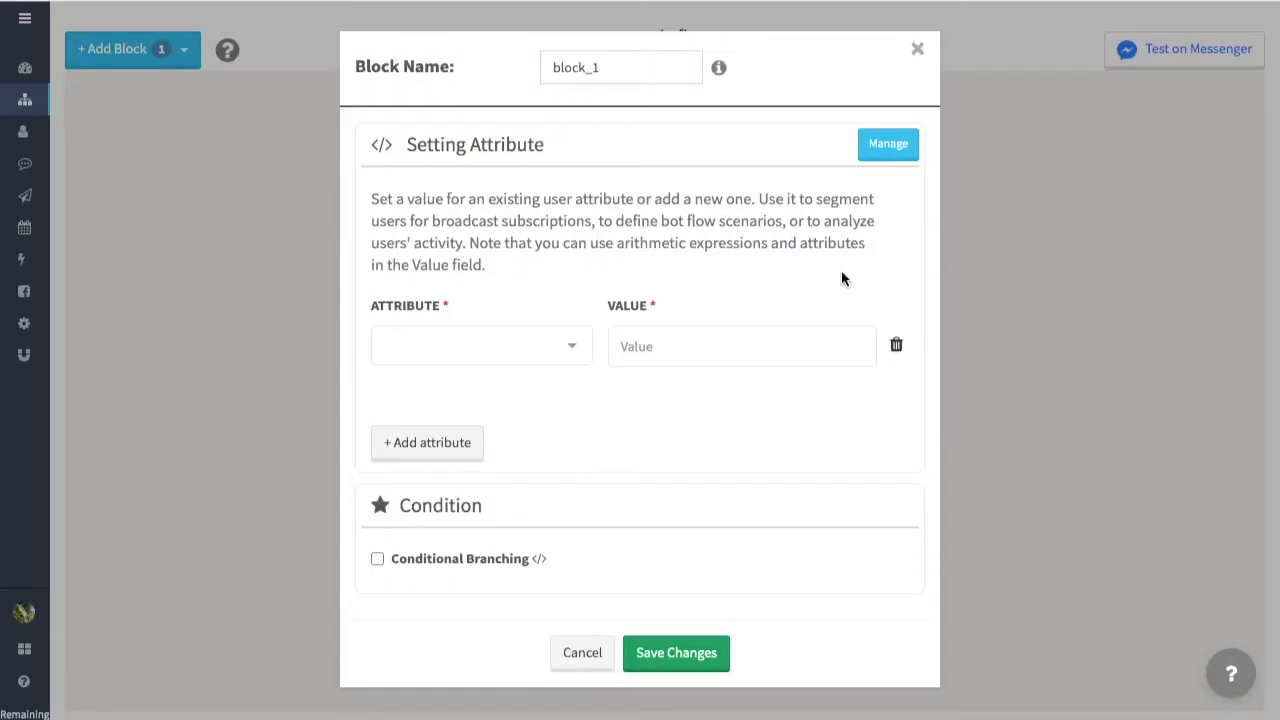
{"action": "left_click", "coordinate": [612, 67]}
{"action": "key", "text": "ctrl+a"}
{"action": "type", "text": "b_check"}
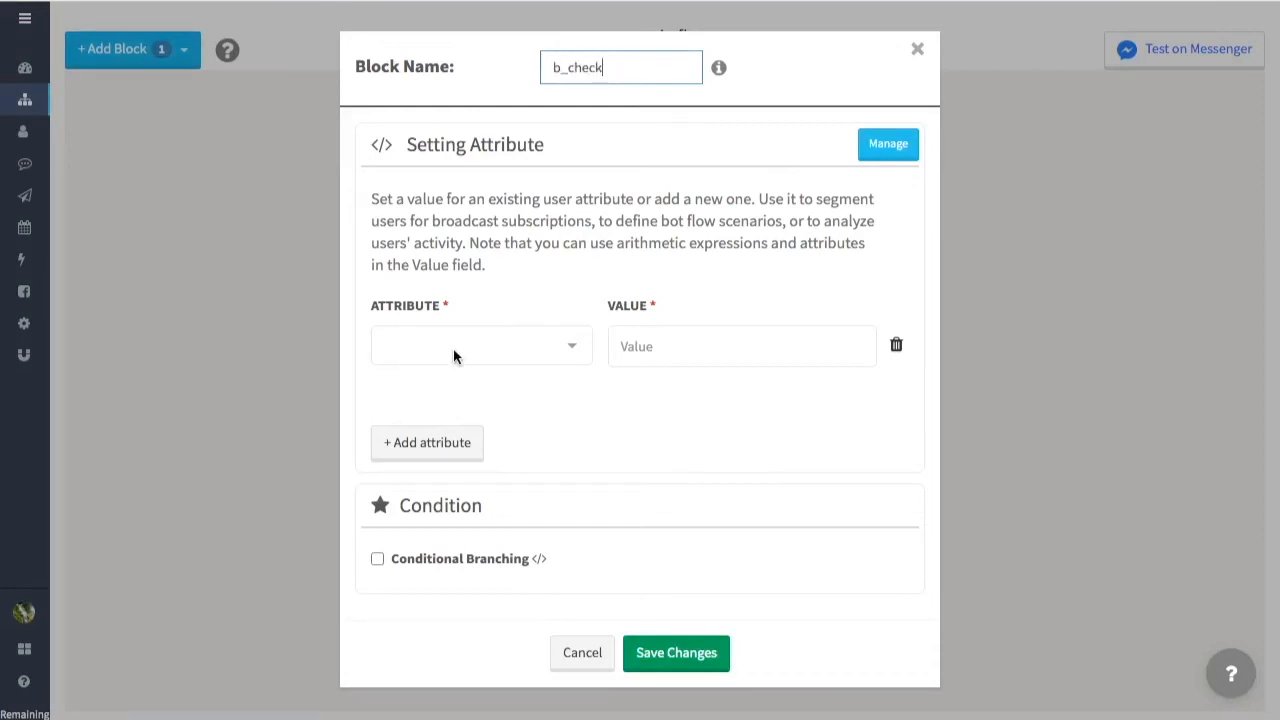
Step: Set the participants attribute to {{full_name}} in the b_check block
{"action": "left_click", "coordinate": [454, 348]}
{"action": "left_click", "coordinate": [475, 426]}
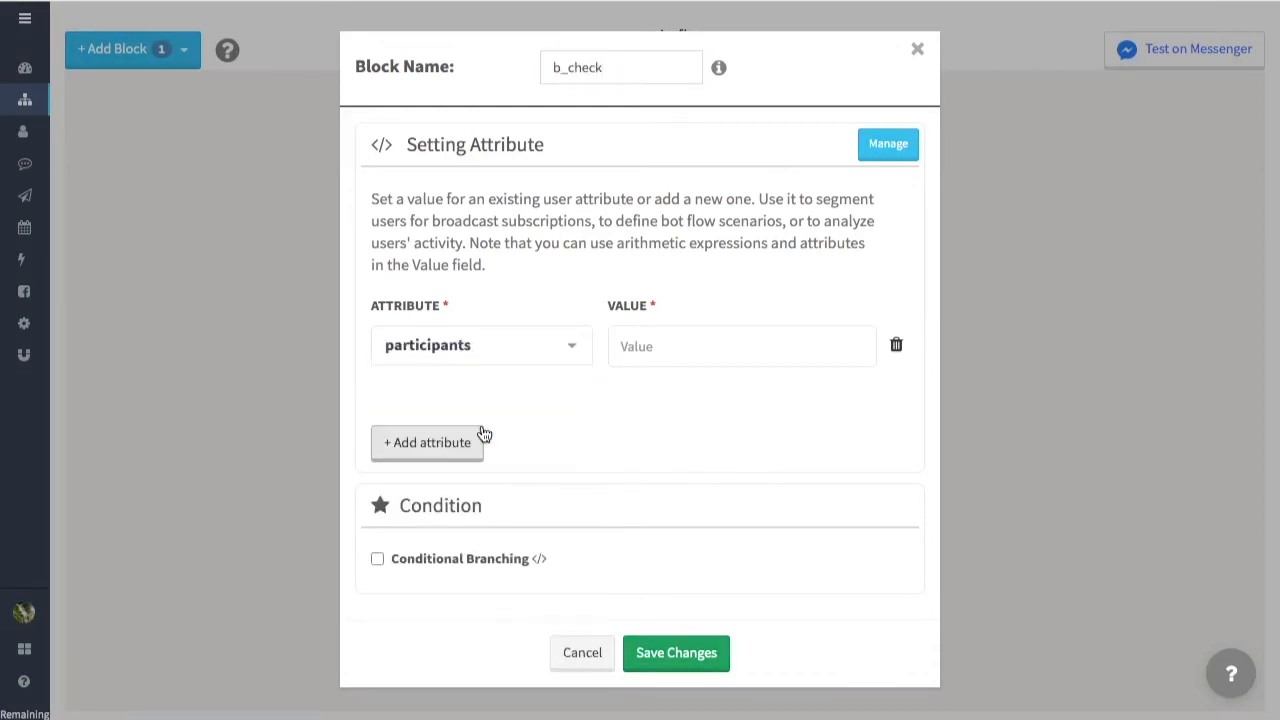
{"action": "left_click", "coordinate": [725, 340]}
{"action": "left_click", "coordinate": [791, 524]}
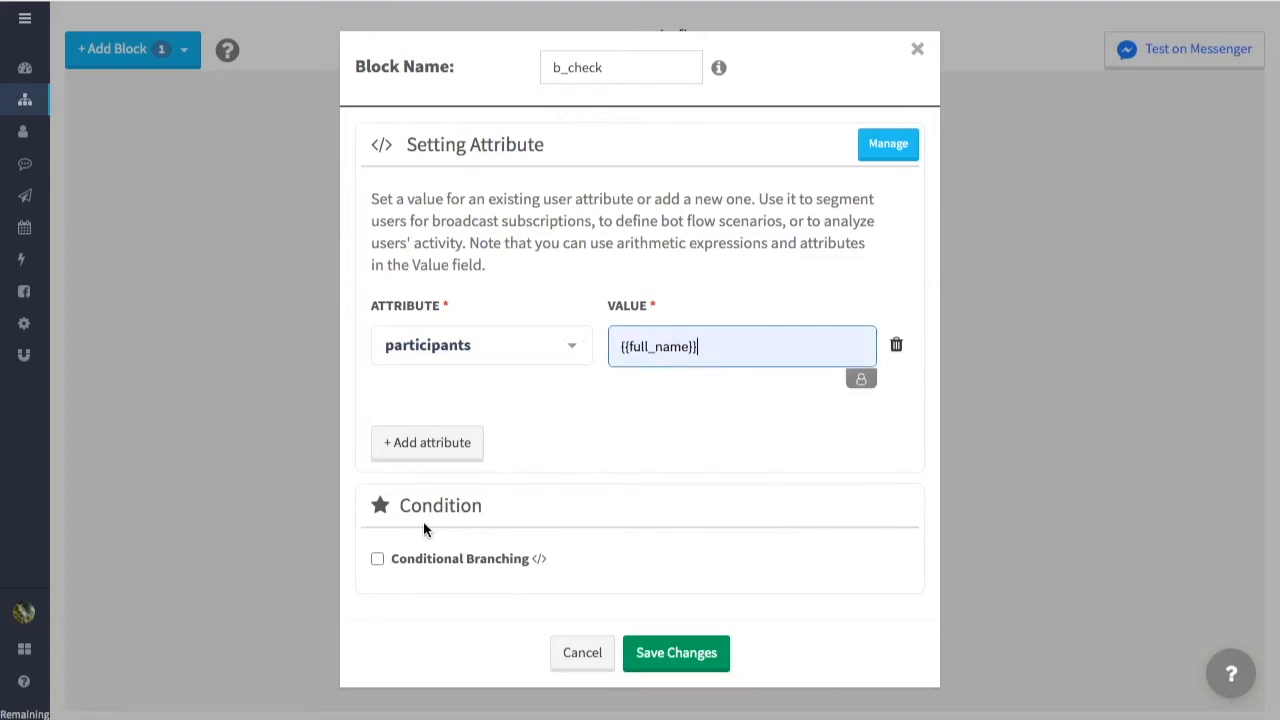
Step: Enable conditional branching in b_check, add a branch for {{joined}} = 0 and save the block
{"action": "left_click", "coordinate": [377, 558]}
{"action": "scroll", "coordinate": [646, 531], "scroll_direction": "down", "scroll_amount": 3}
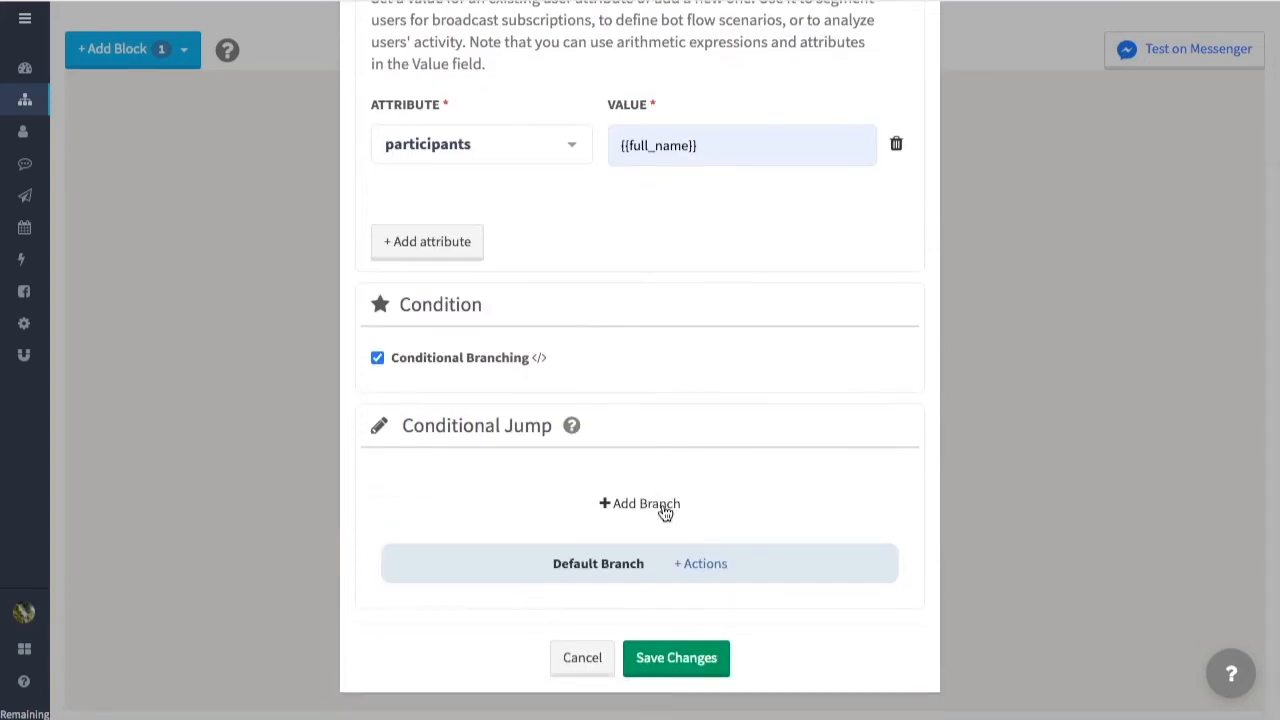
{"action": "left_click", "coordinate": [665, 510]}
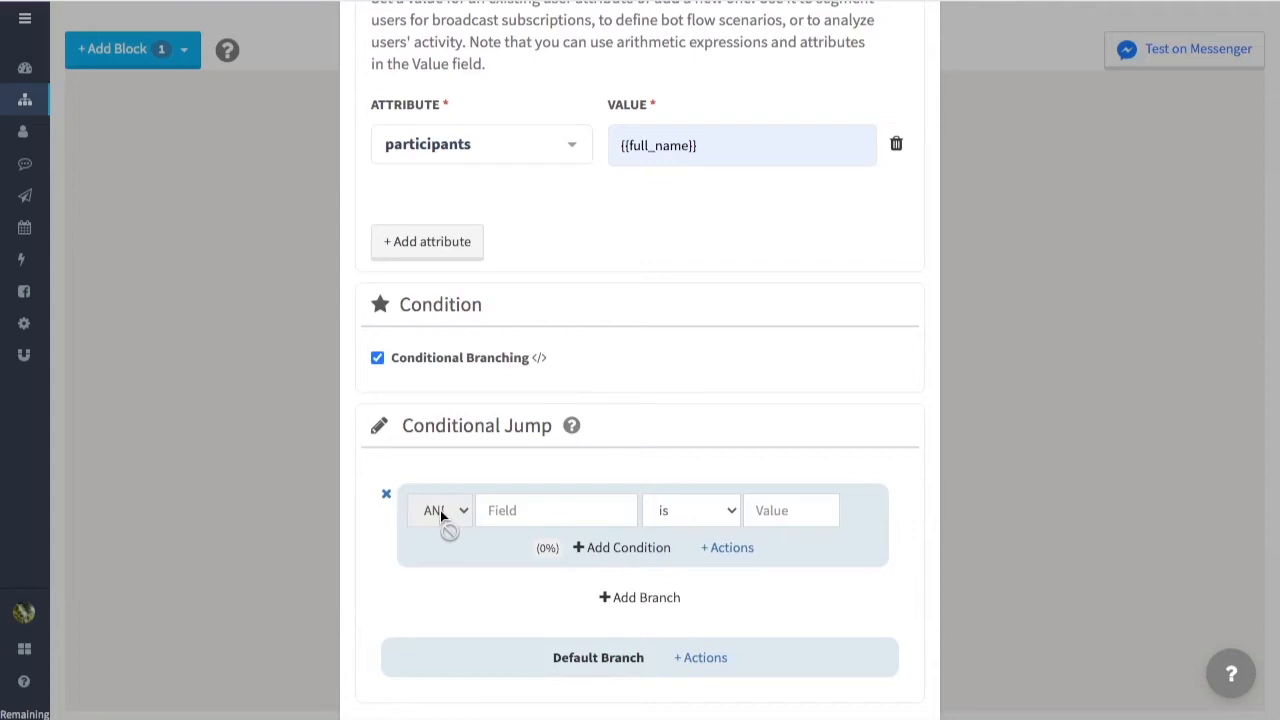
{"action": "left_click", "coordinate": [550, 508]}
{"action": "type", "text": "{{joi"}
{"action": "left_click", "coordinate": [498, 562]}
{"action": "left_click", "coordinate": [685, 515]}
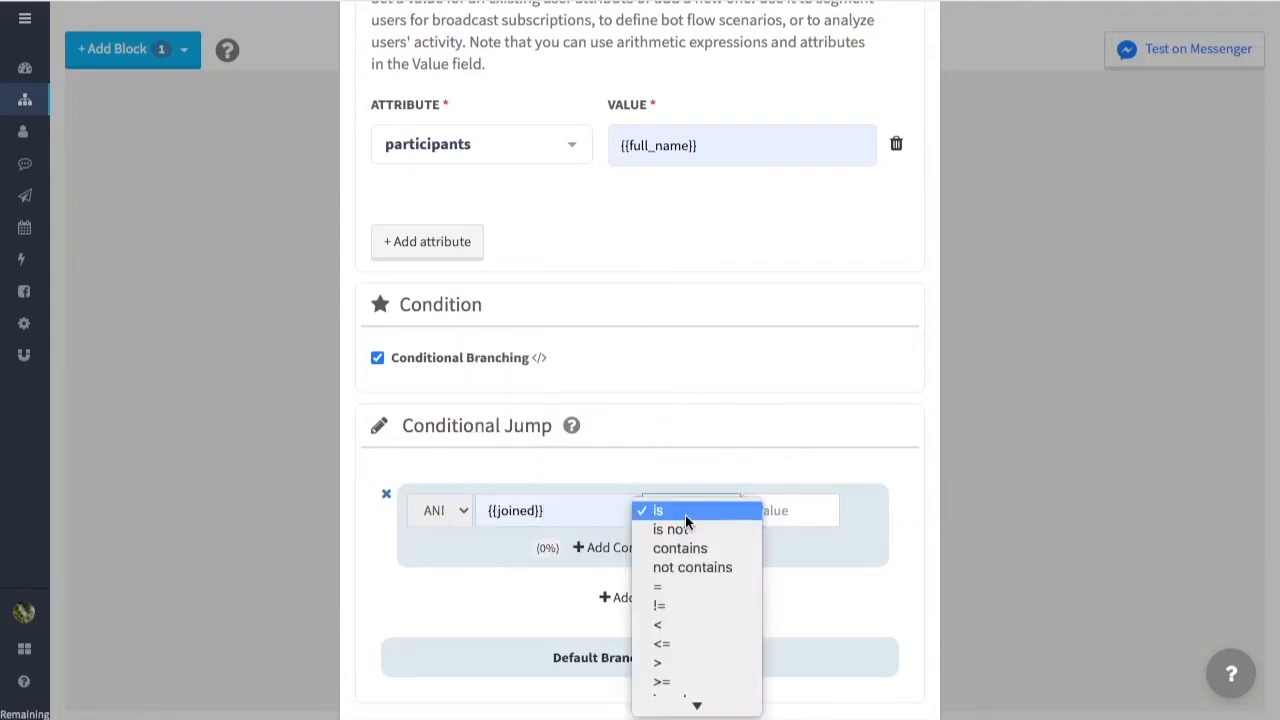
{"action": "left_click", "coordinate": [696, 588]}
{"action": "left_click", "coordinate": [805, 515]}
{"action": "type", "text": "0"}
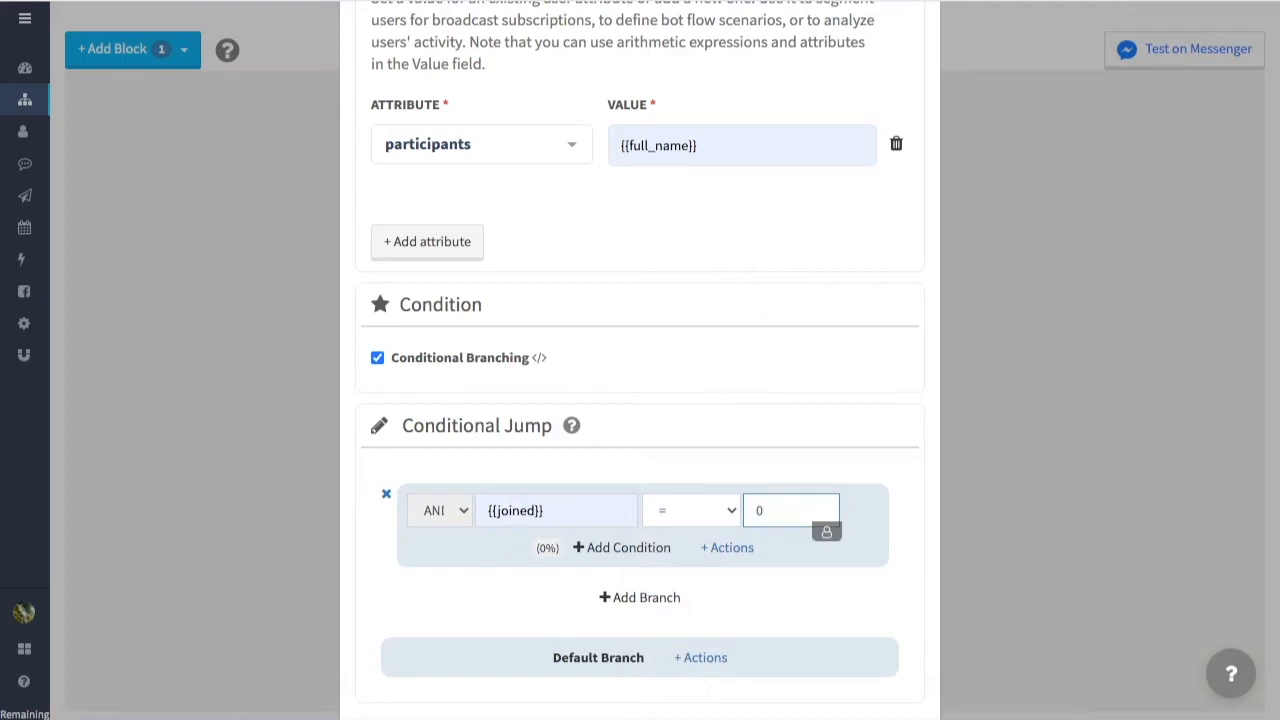
{"action": "scroll", "coordinate": [990, 440], "scroll_direction": "up", "scroll_amount": 1}
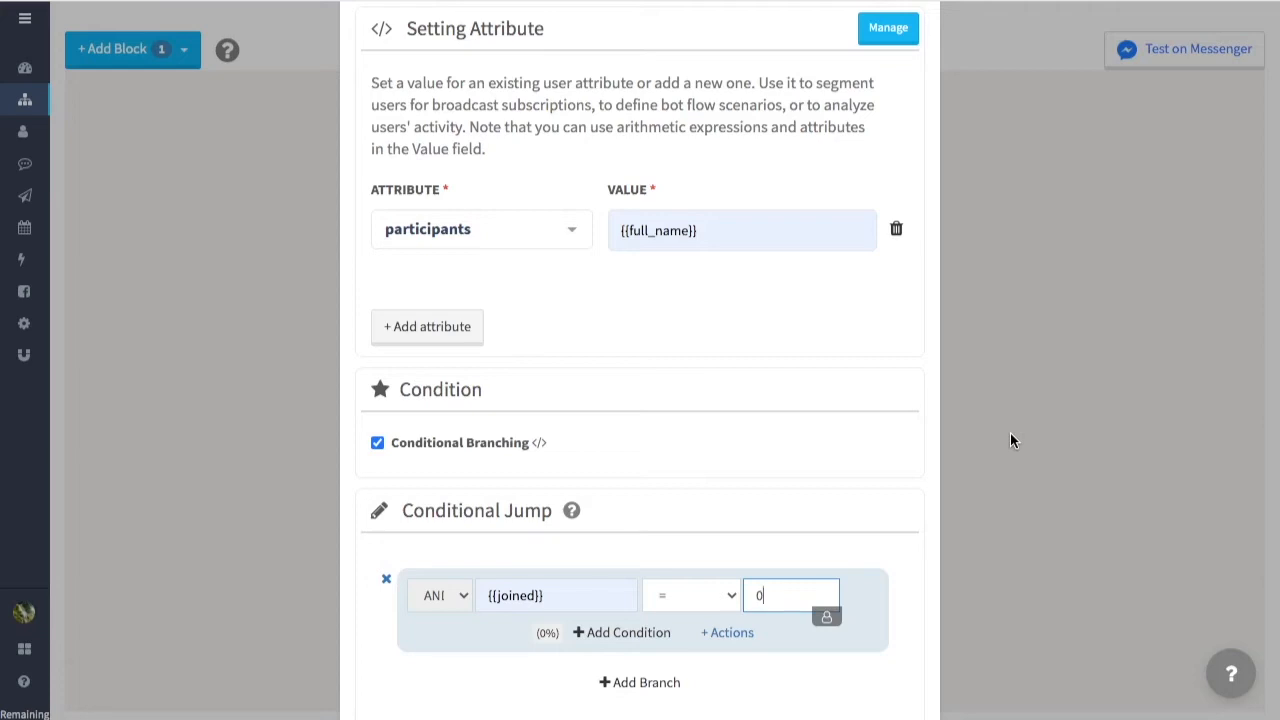
{"action": "scroll", "coordinate": [1010, 433], "scroll_direction": "down", "scroll_amount": 2}
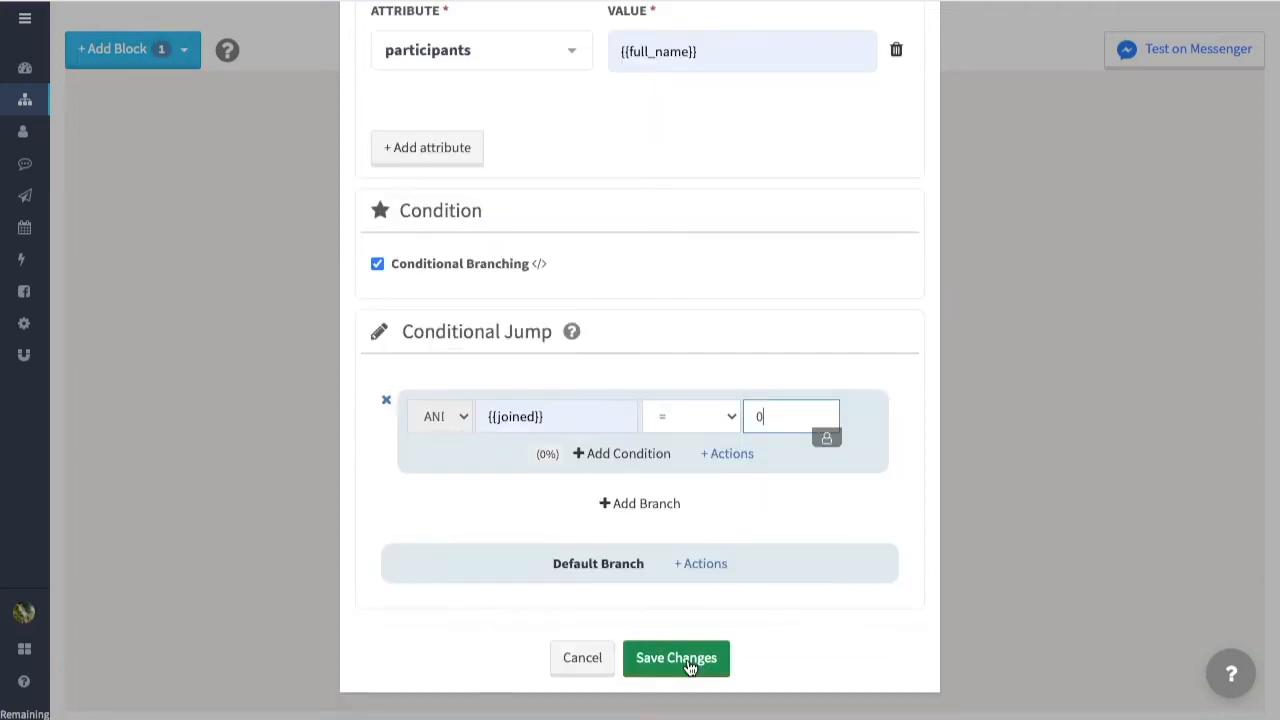
{"action": "left_click", "coordinate": [688, 662]}
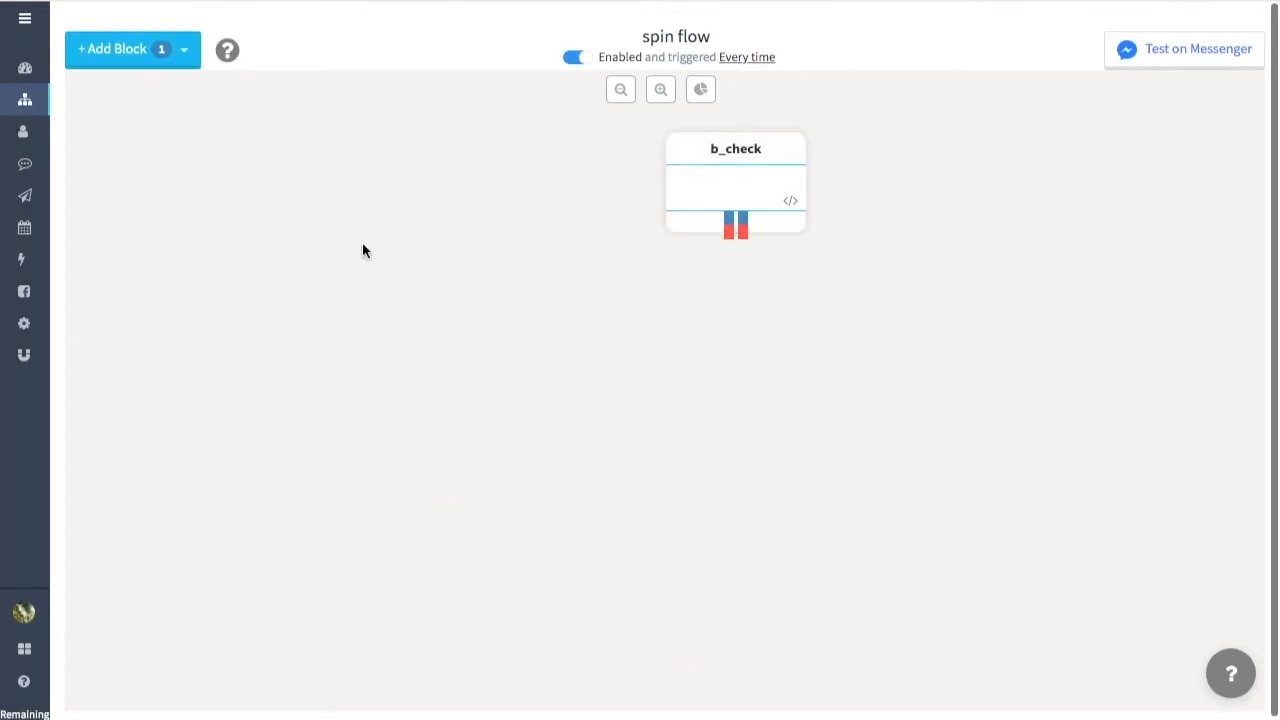
Step: Add a JSON API block below and left of b_check, name it b_notification and save it
{"action": "left_click", "coordinate": [158, 58]}
{"action": "left_click", "coordinate": [148, 120]}
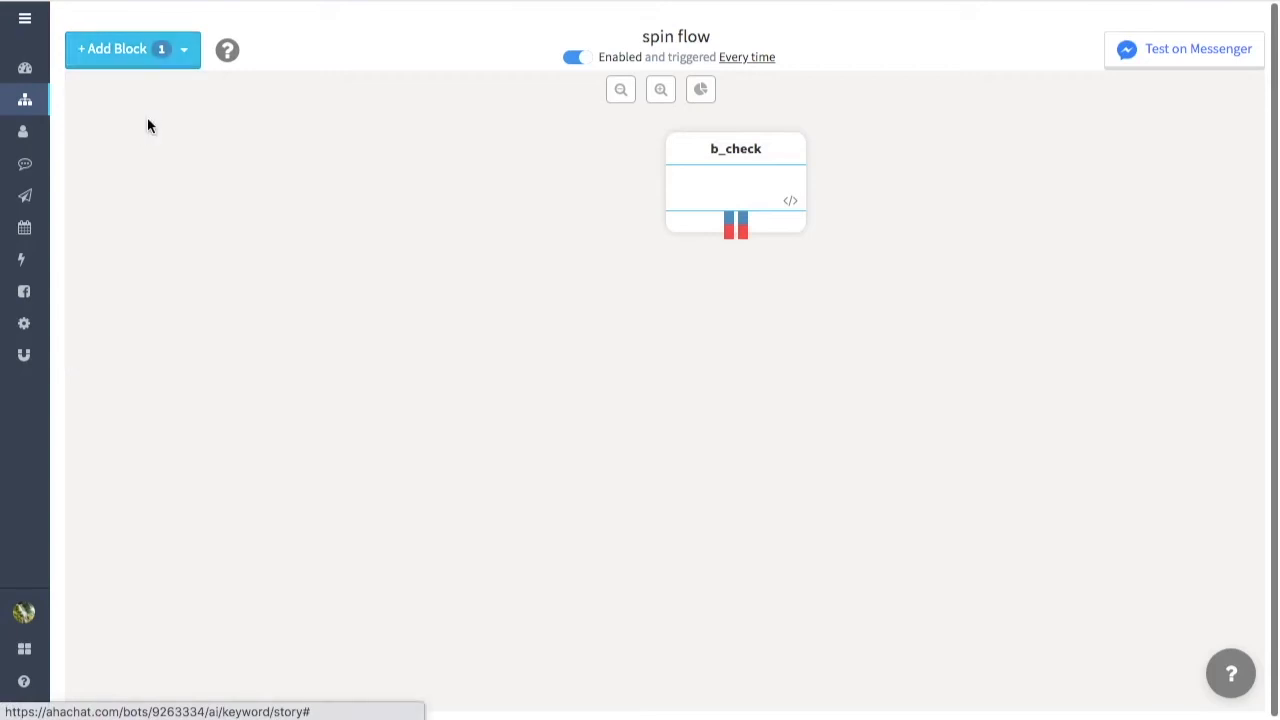
{"action": "left_click_drag", "start_coordinate": [186, 180], "coordinate": [548, 353]}
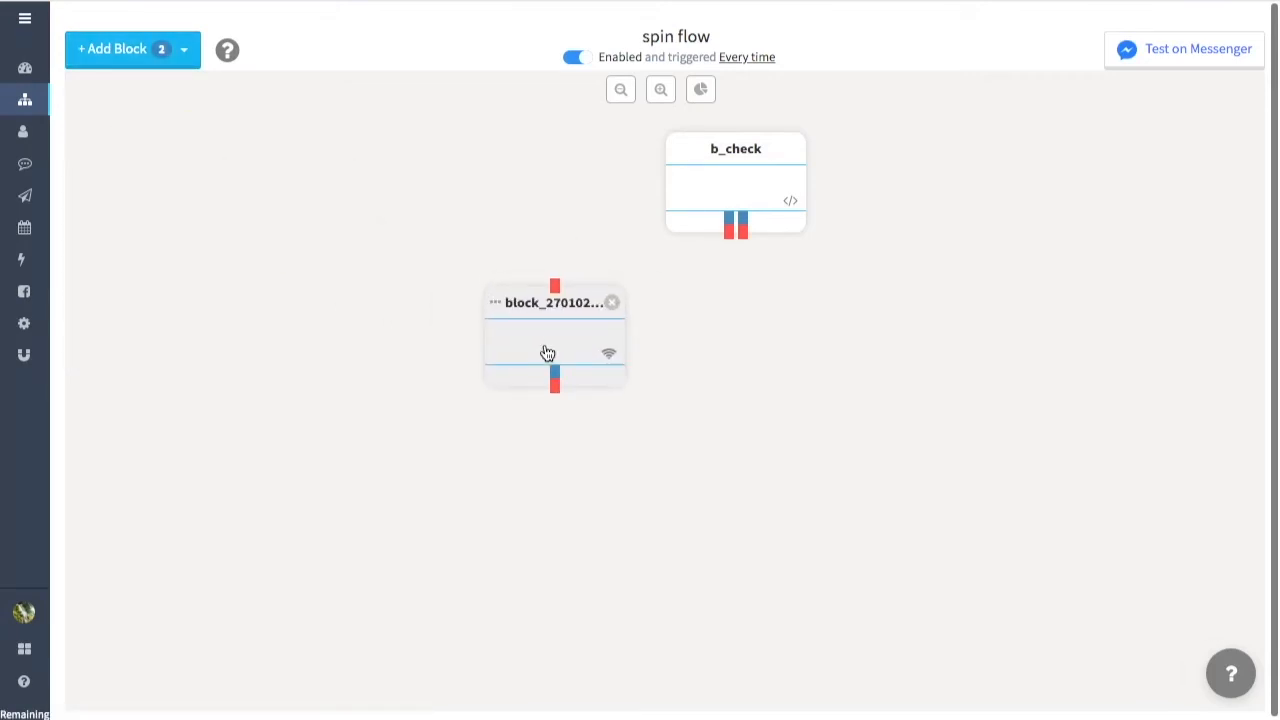
{"action": "left_click", "coordinate": [572, 345]}
{"action": "left_click", "coordinate": [630, 63]}
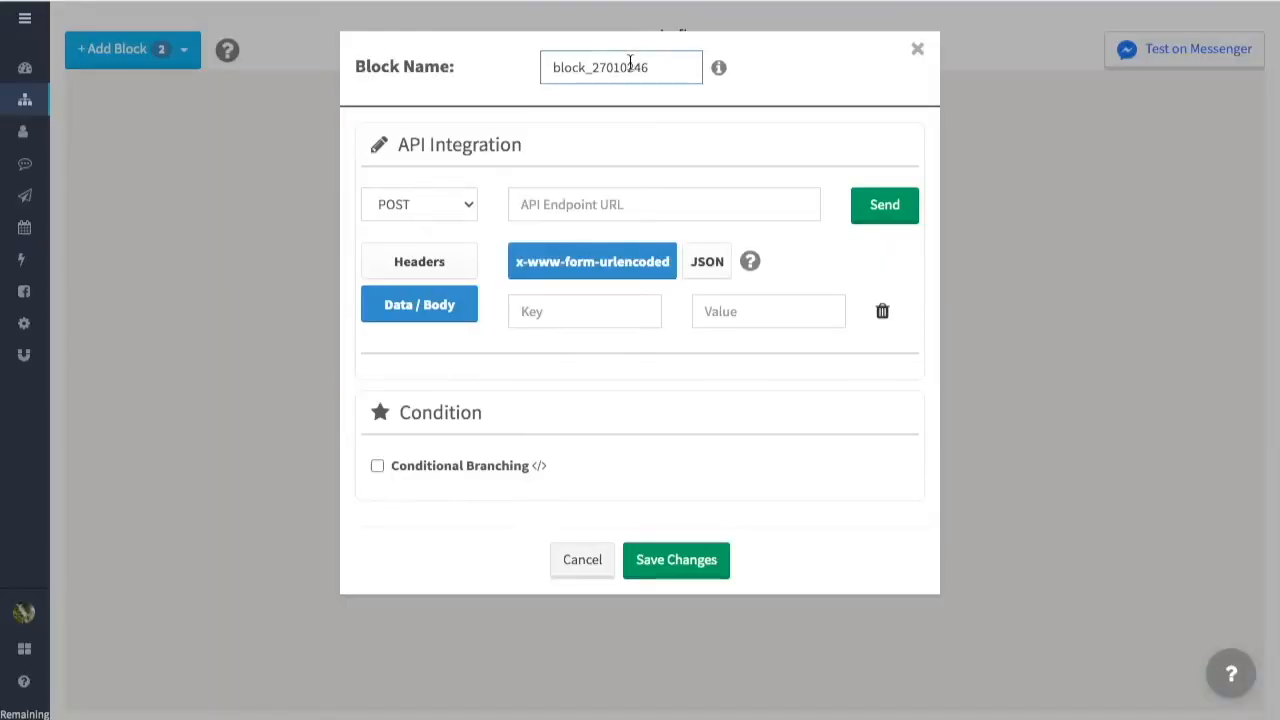
{"action": "key", "text": "ctrl+a"}
{"action": "key", "text": "BackSpace"}
{"action": "type", "text": "b_notification"}
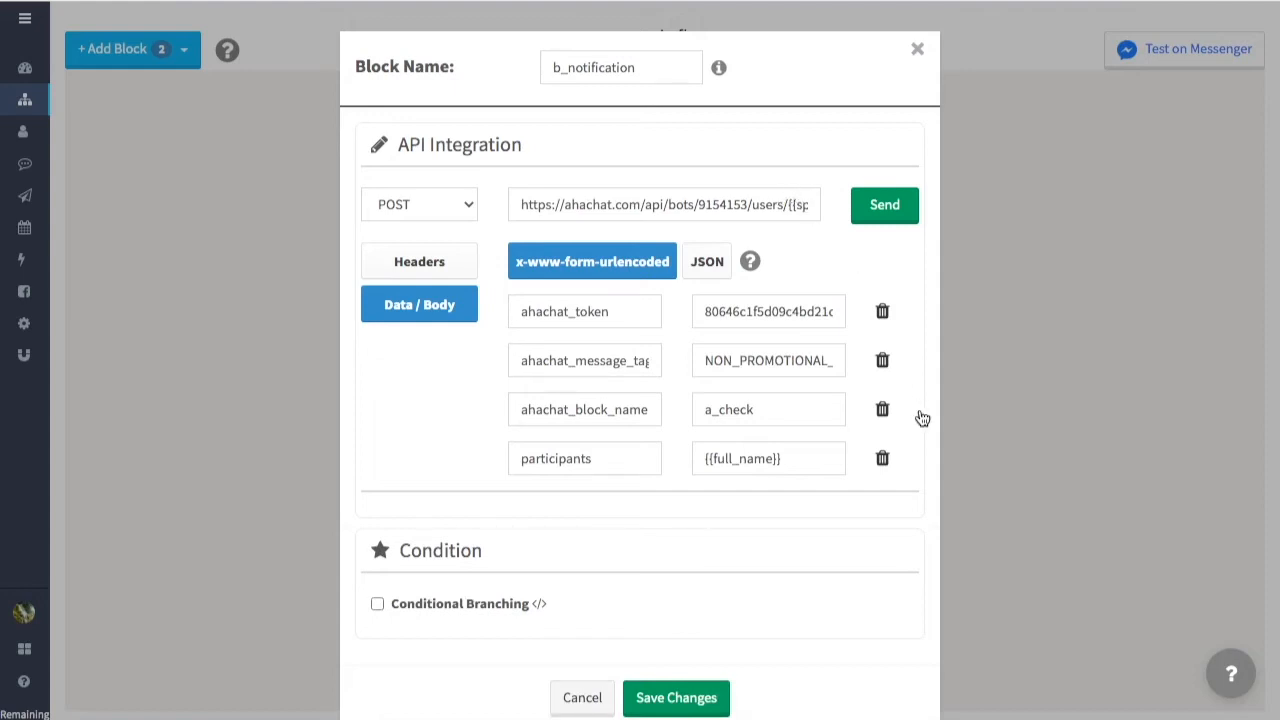
{"action": "scroll", "coordinate": [977, 372], "scroll_direction": "down", "scroll_amount": 1}
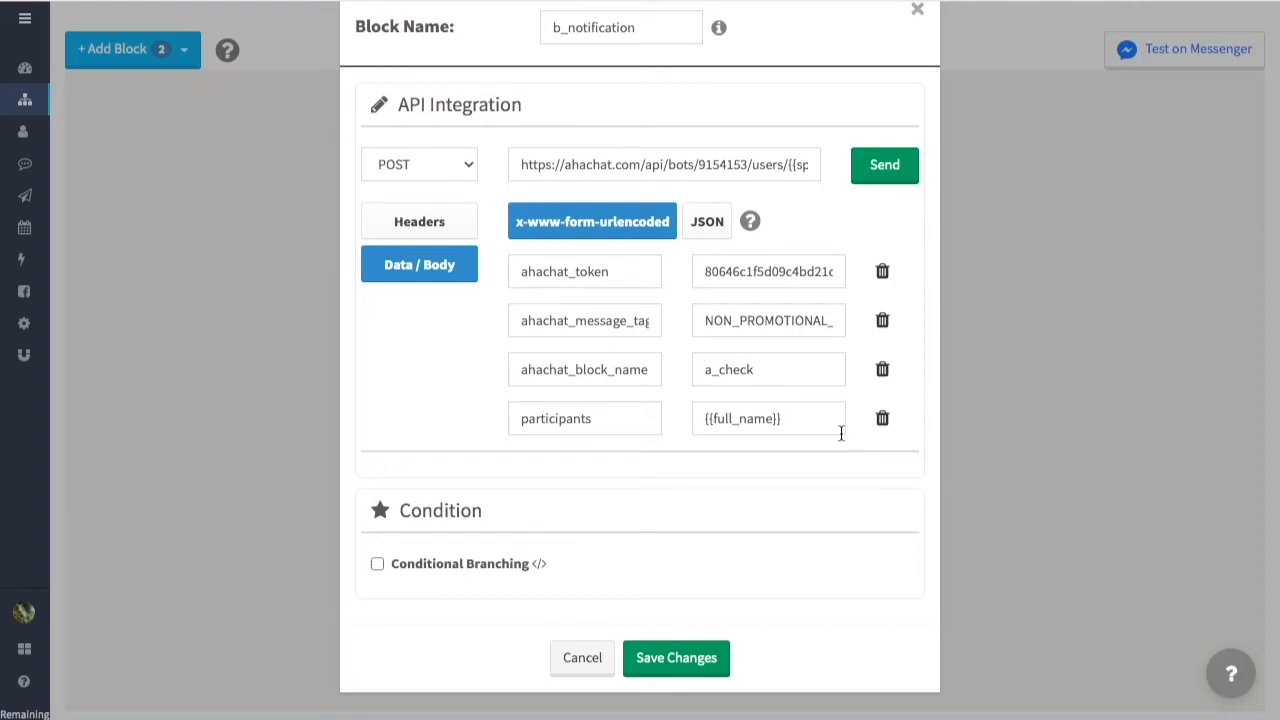
{"action": "left_click", "coordinate": [699, 656]}
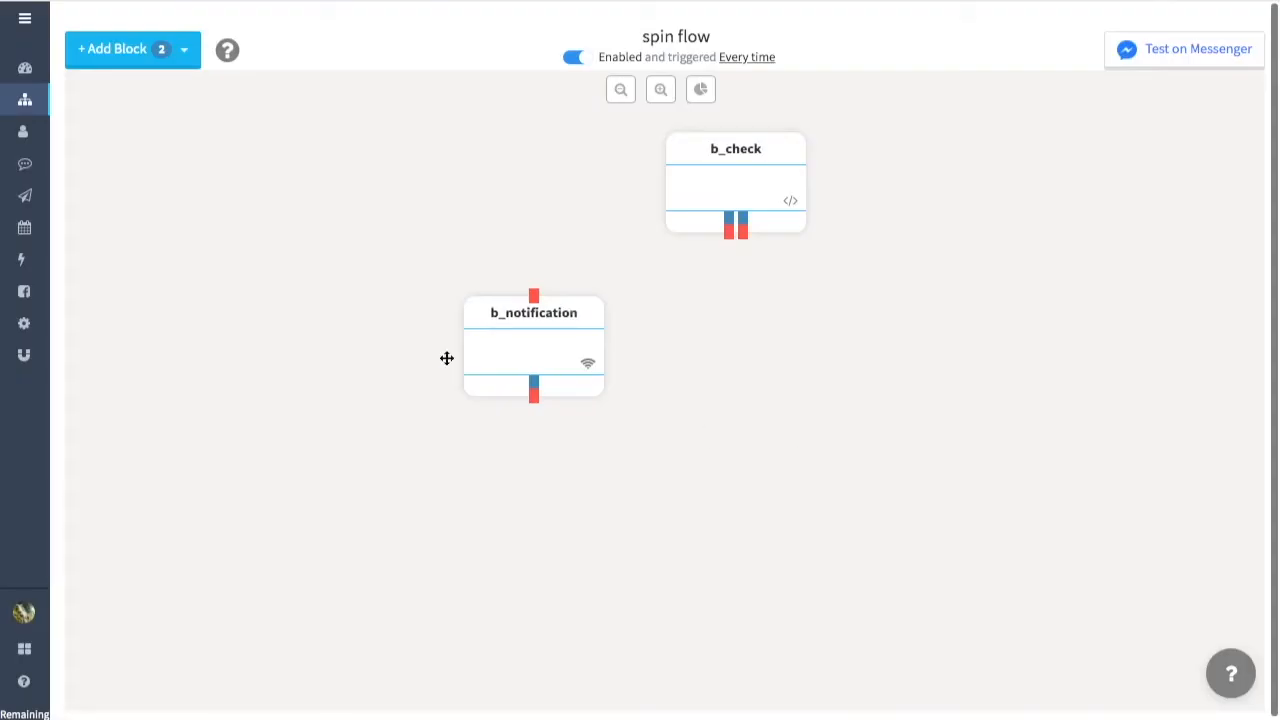
Step: Add an Attributes block, place it below b_check in the lower middle of the canvas and name it b_joined
{"action": "left_click", "coordinate": [155, 64]}
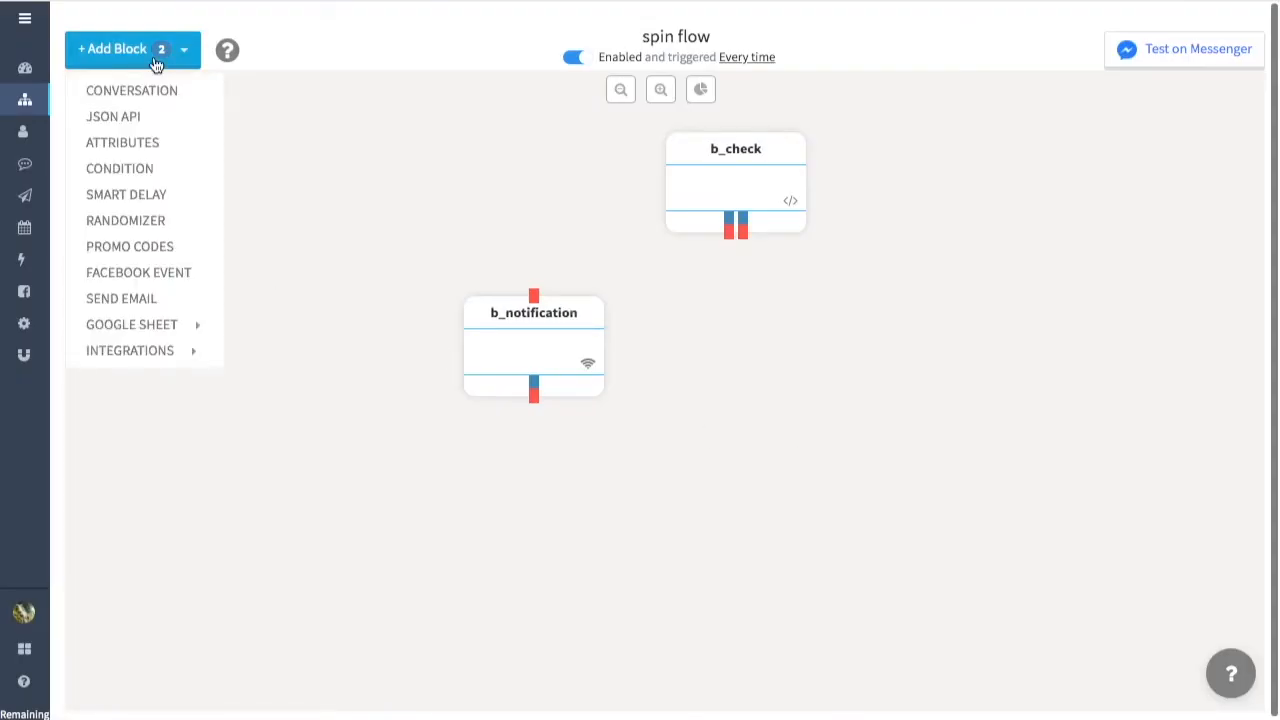
{"action": "left_click", "coordinate": [197, 146]}
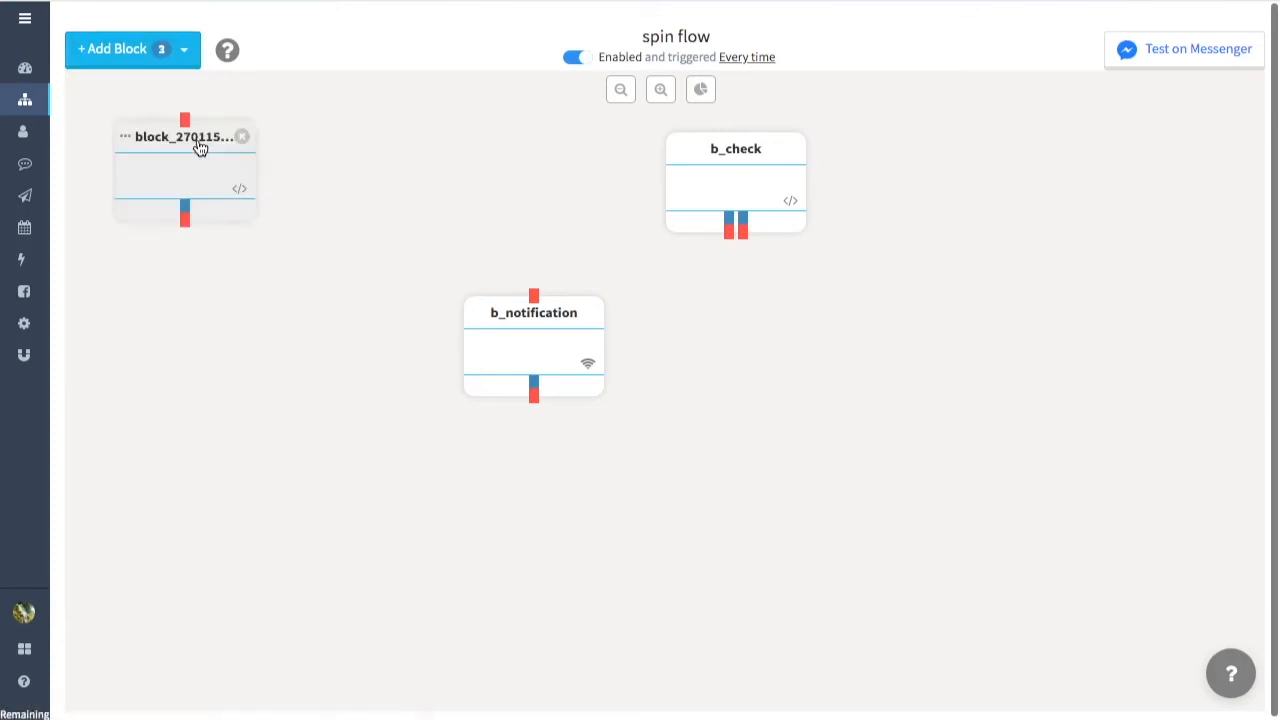
{"action": "left_click_drag", "start_coordinate": [216, 191], "coordinate": [768, 501]}
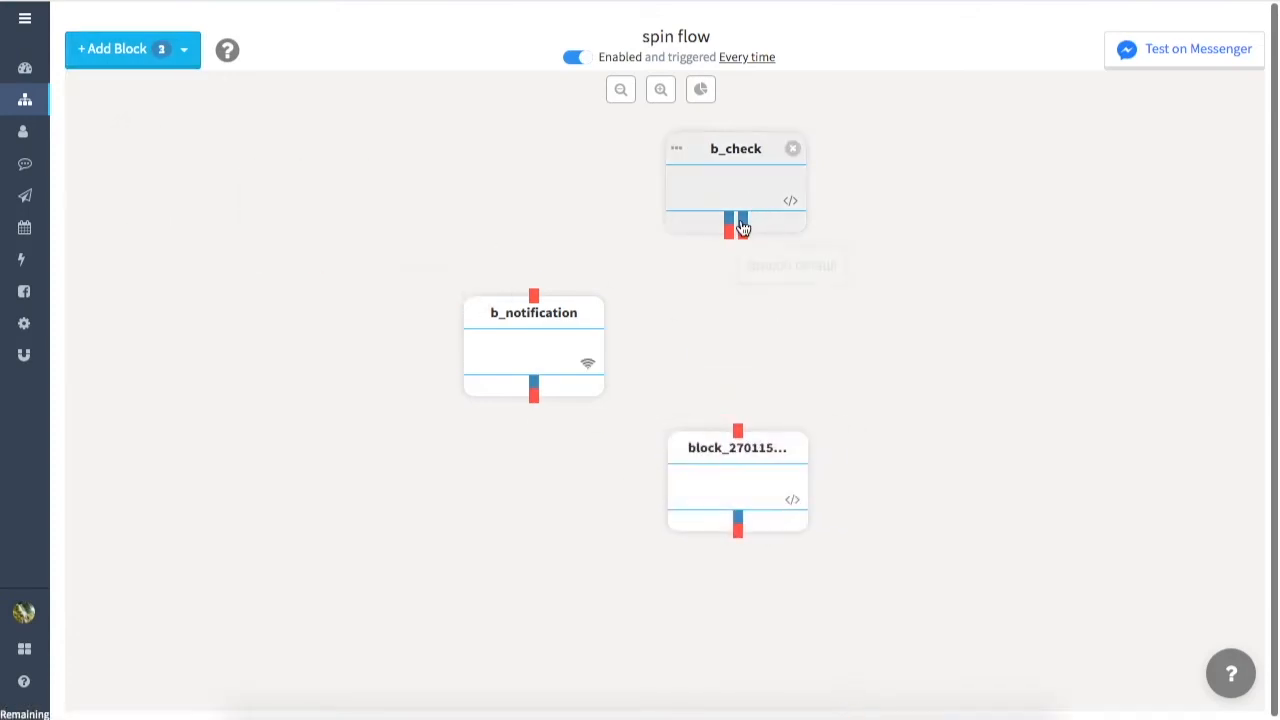
{"action": "left_click_drag", "start_coordinate": [739, 474], "coordinate": [745, 483]}
{"action": "left_click", "coordinate": [747, 484]}
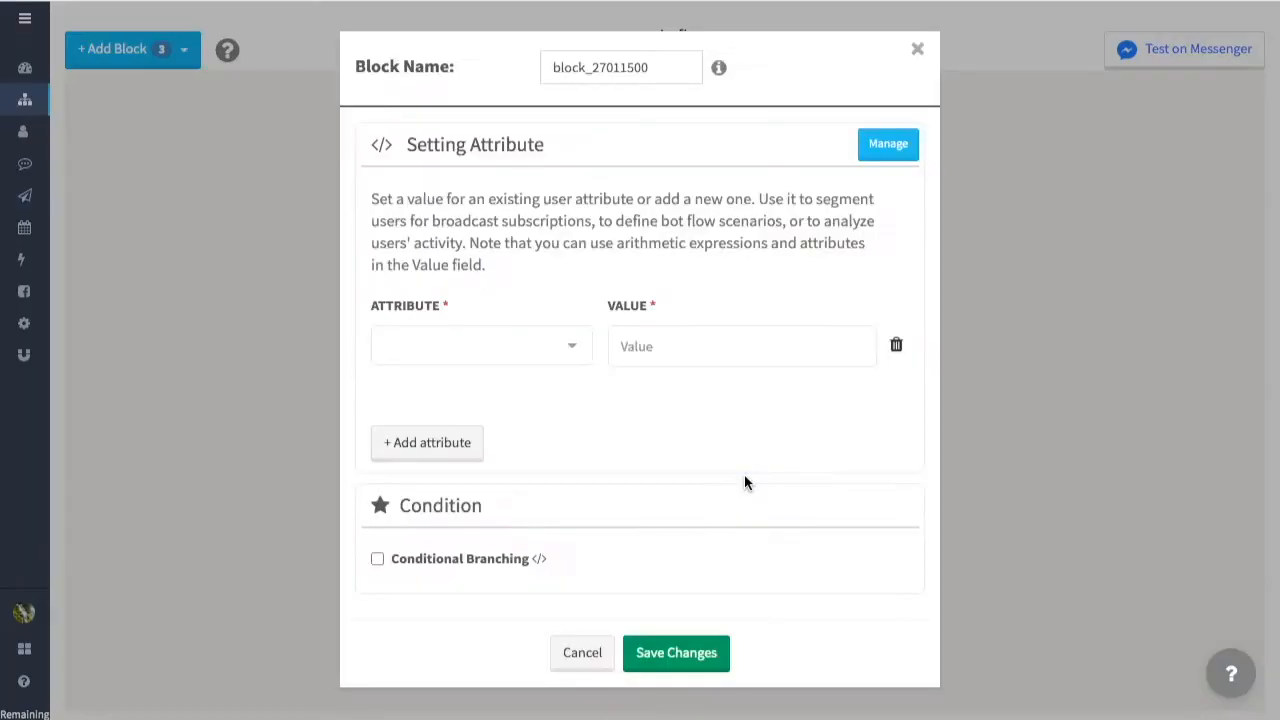
{"action": "left_click", "coordinate": [634, 67]}
{"action": "key", "text": "ctrl+a"}
{"action": "key", "text": "BackSpace"}
{"action": "type", "text": "b_joined"}
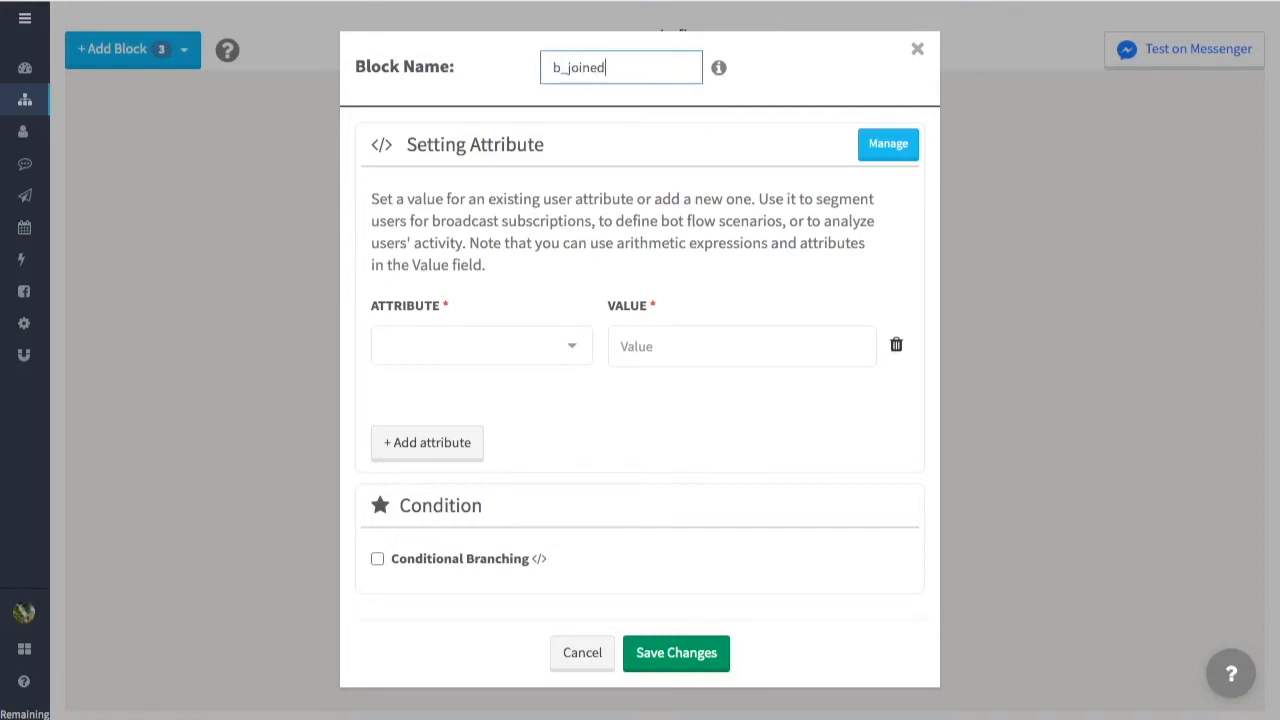
Step: Set the participants attribute to 1 in the b_joined block and save the block
{"action": "left_click", "coordinate": [523, 363]}
{"action": "left_click", "coordinate": [548, 428]}
{"action": "left_click", "coordinate": [700, 345]}
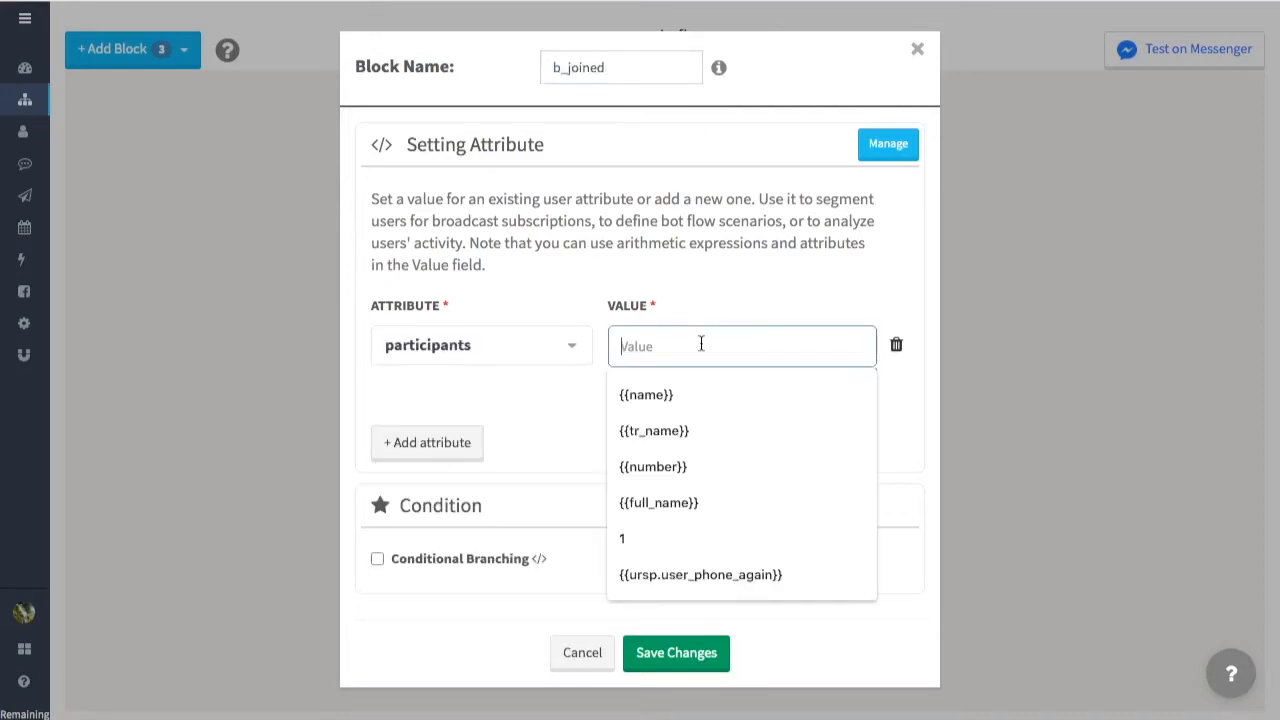
{"action": "type", "text": "1"}
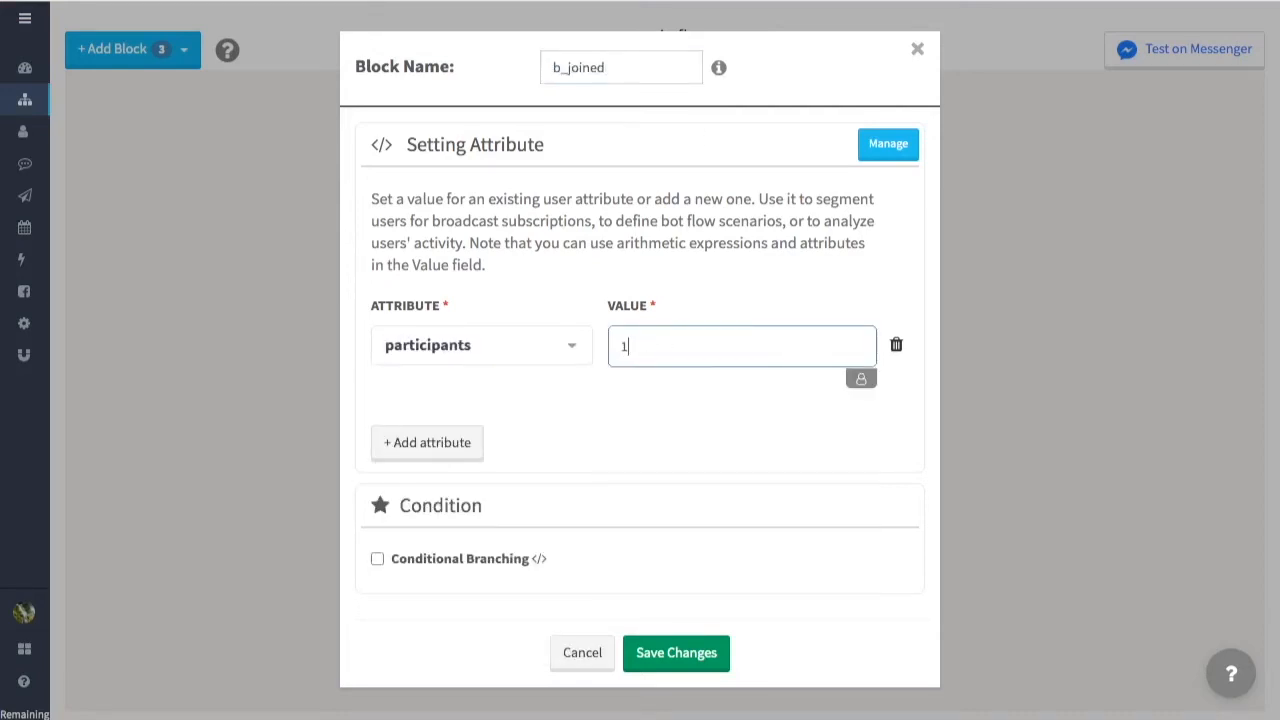
{"action": "left_click", "coordinate": [693, 456]}
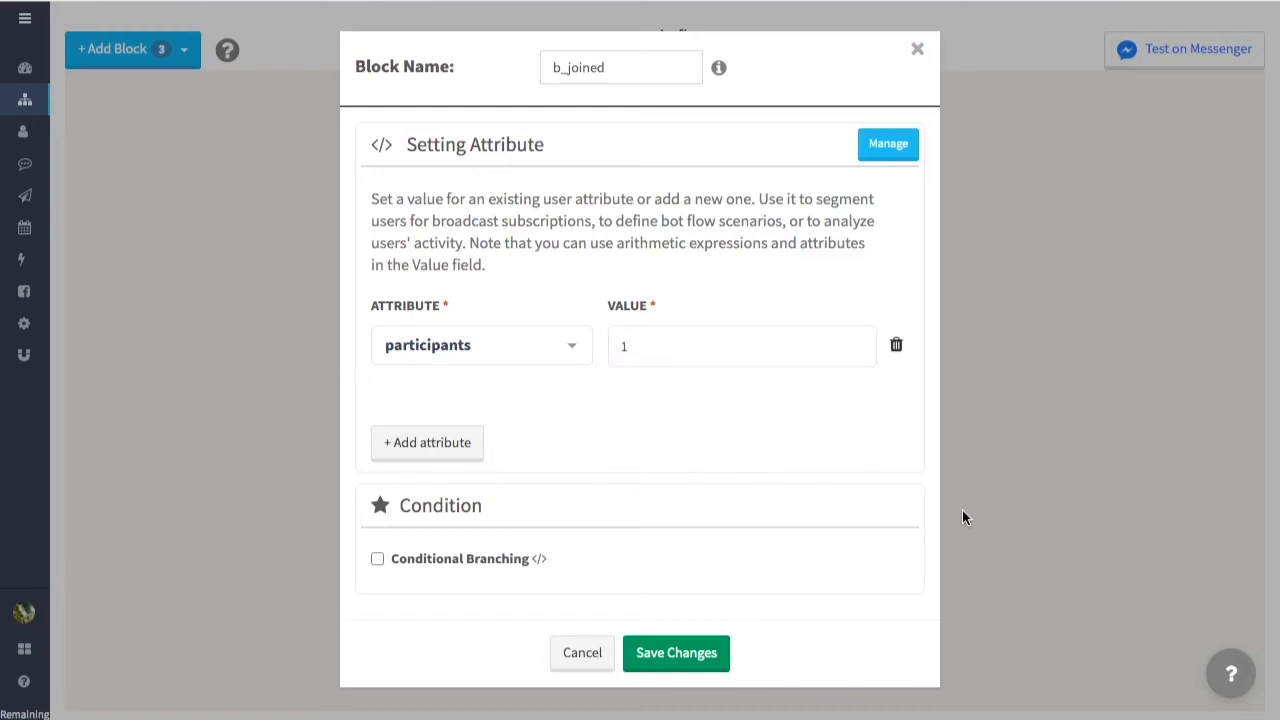
{"action": "left_click", "coordinate": [674, 655]}
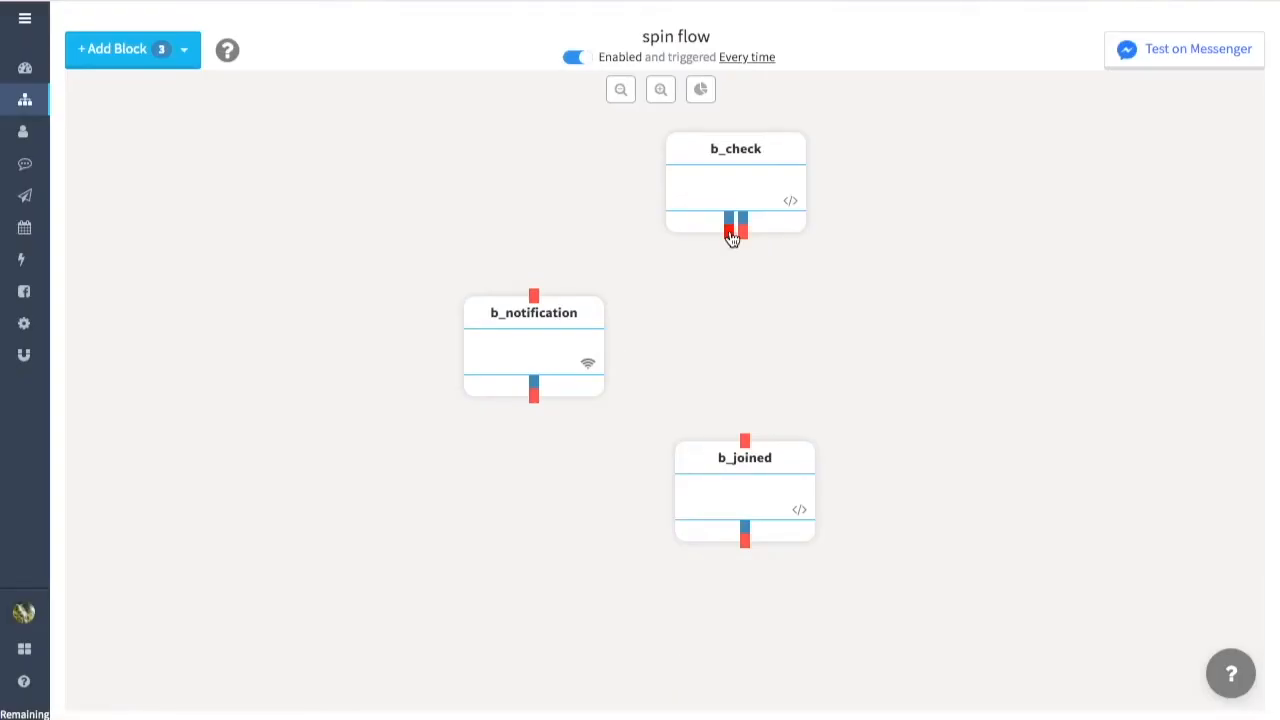
Step: Connect b_check's {{joined}} = 0 branch to b_notification, its default branch to b_joined, and b_notification's output to b_joined
{"action": "left_click_drag", "start_coordinate": [731, 236], "coordinate": [535, 302]}
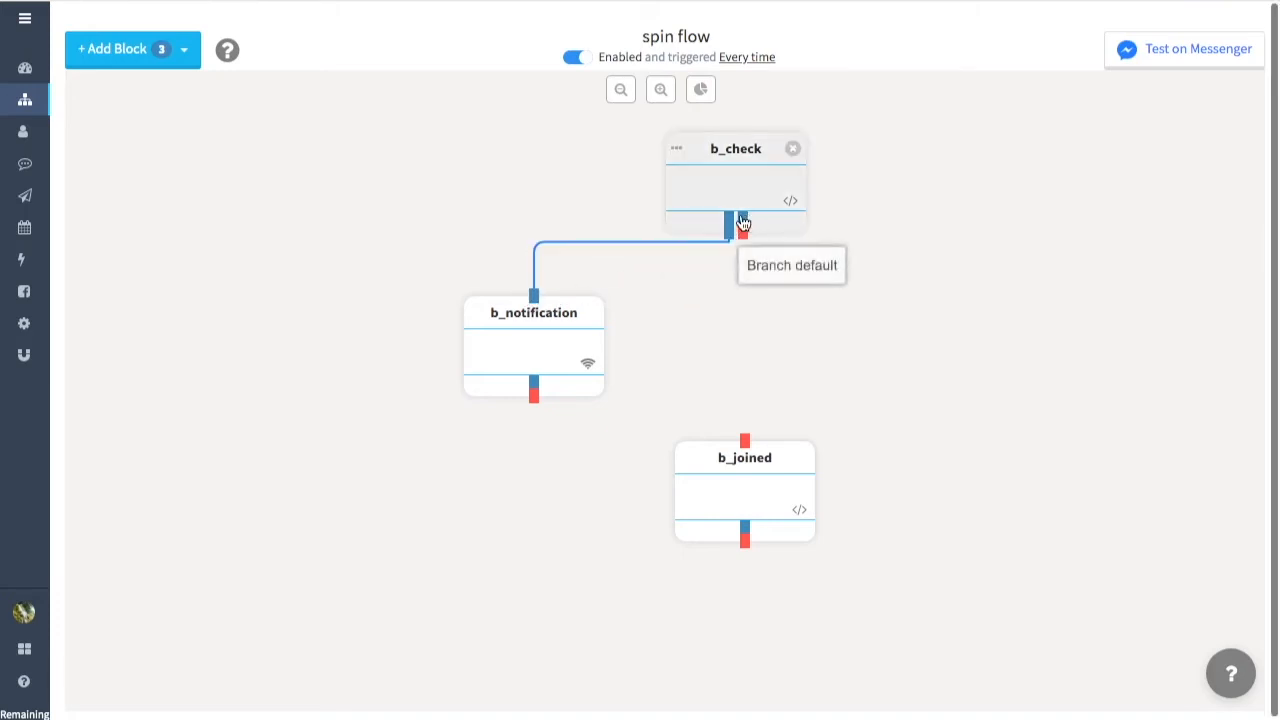
{"action": "left_click_drag", "start_coordinate": [743, 238], "coordinate": [745, 440]}
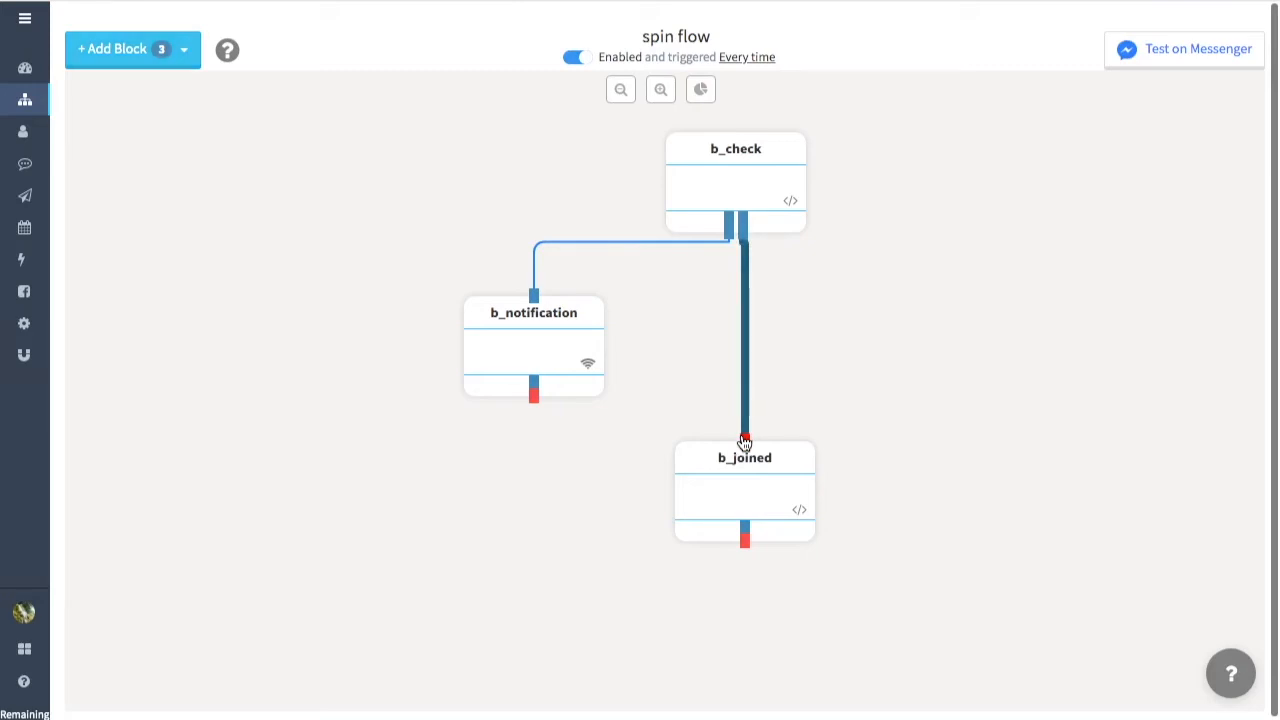
{"action": "left_click_drag", "start_coordinate": [534, 400], "coordinate": [745, 440]}
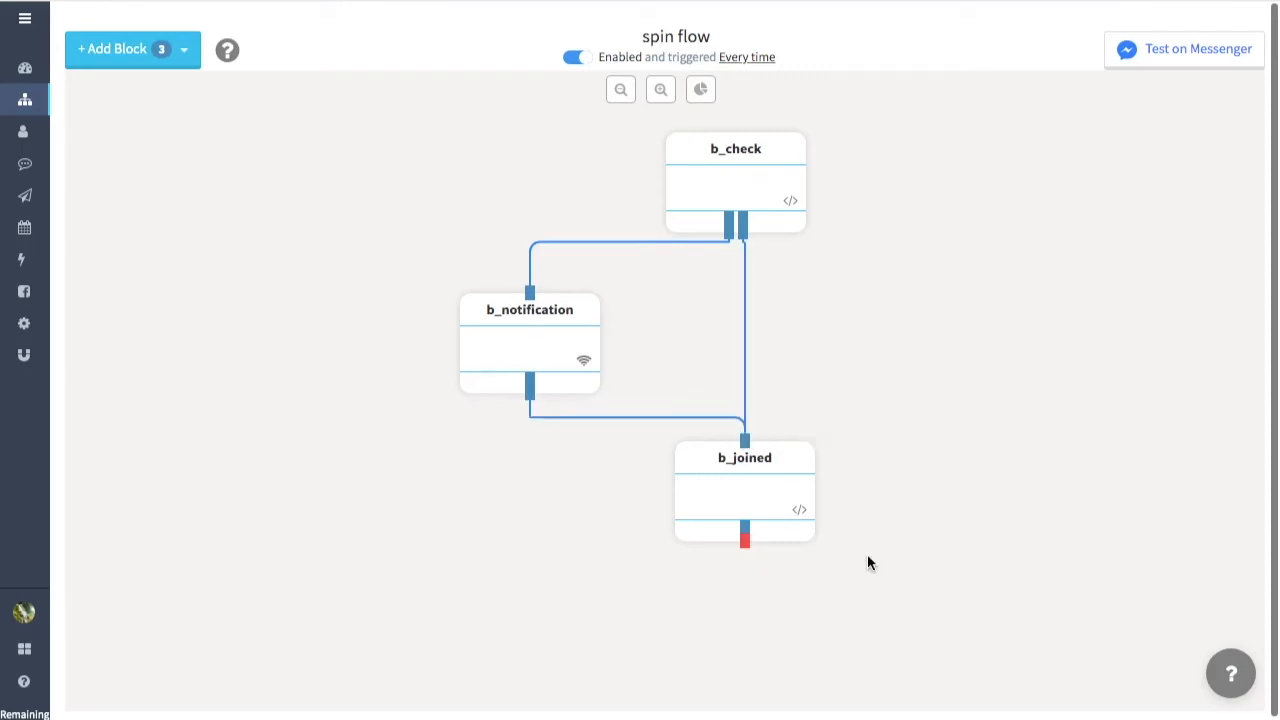
Step: Add a Conversation block, place it below and to the right of b_joined and name it spin_start_b
{"action": "left_click", "coordinate": [170, 56]}
{"action": "left_click", "coordinate": [172, 88]}
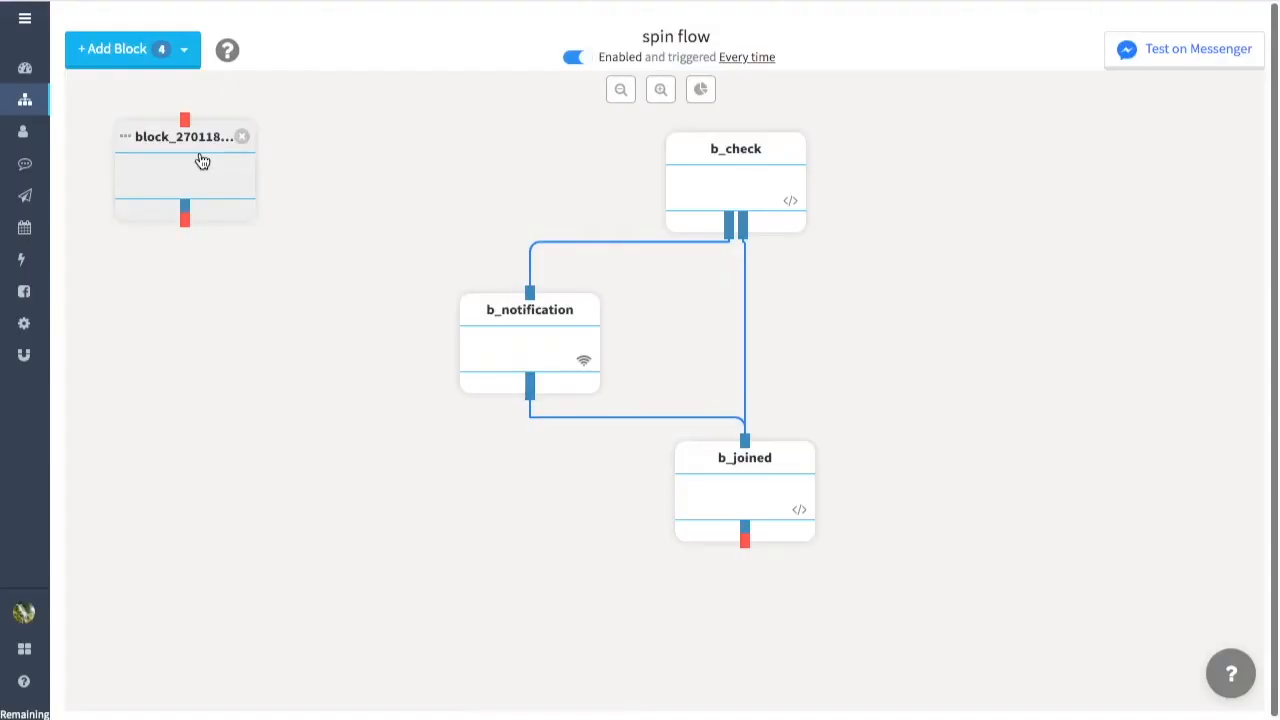
{"action": "left_click_drag", "start_coordinate": [202, 161], "coordinate": [975, 613]}
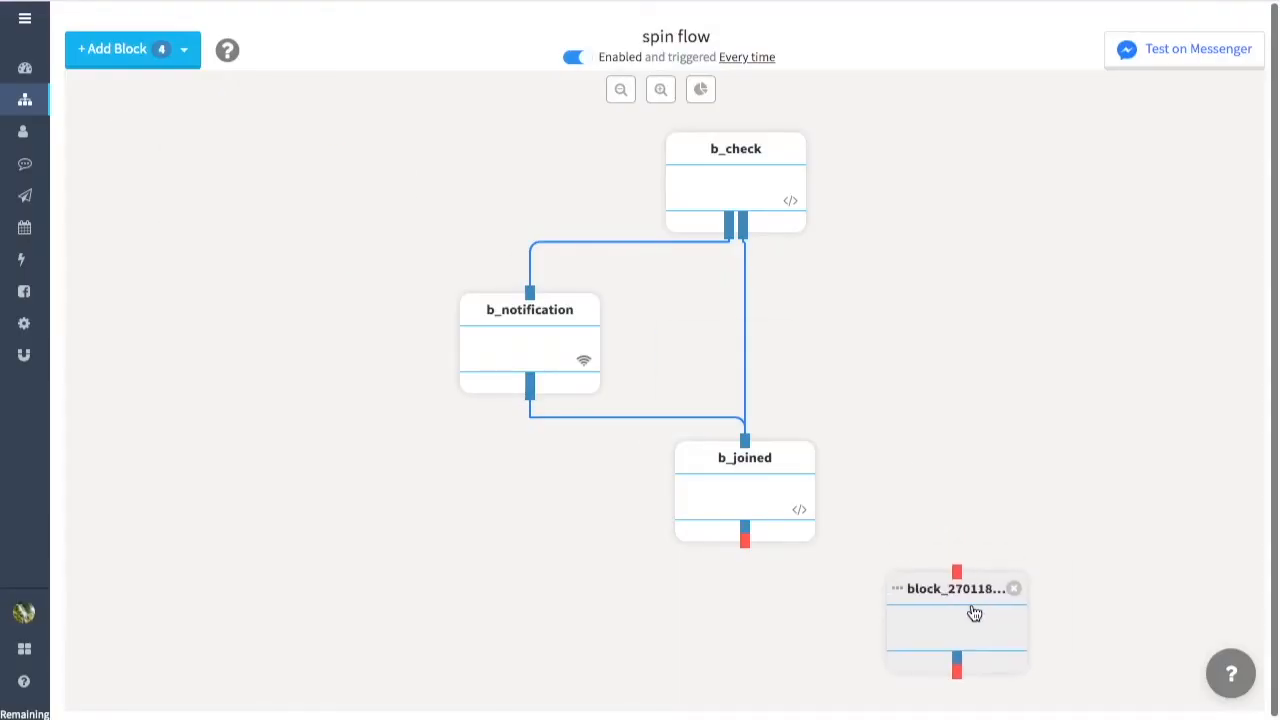
{"action": "left_click", "coordinate": [975, 613]}
{"action": "double_click", "coordinate": [615, 66]}
{"action": "type", "text": "spin_start_b"}
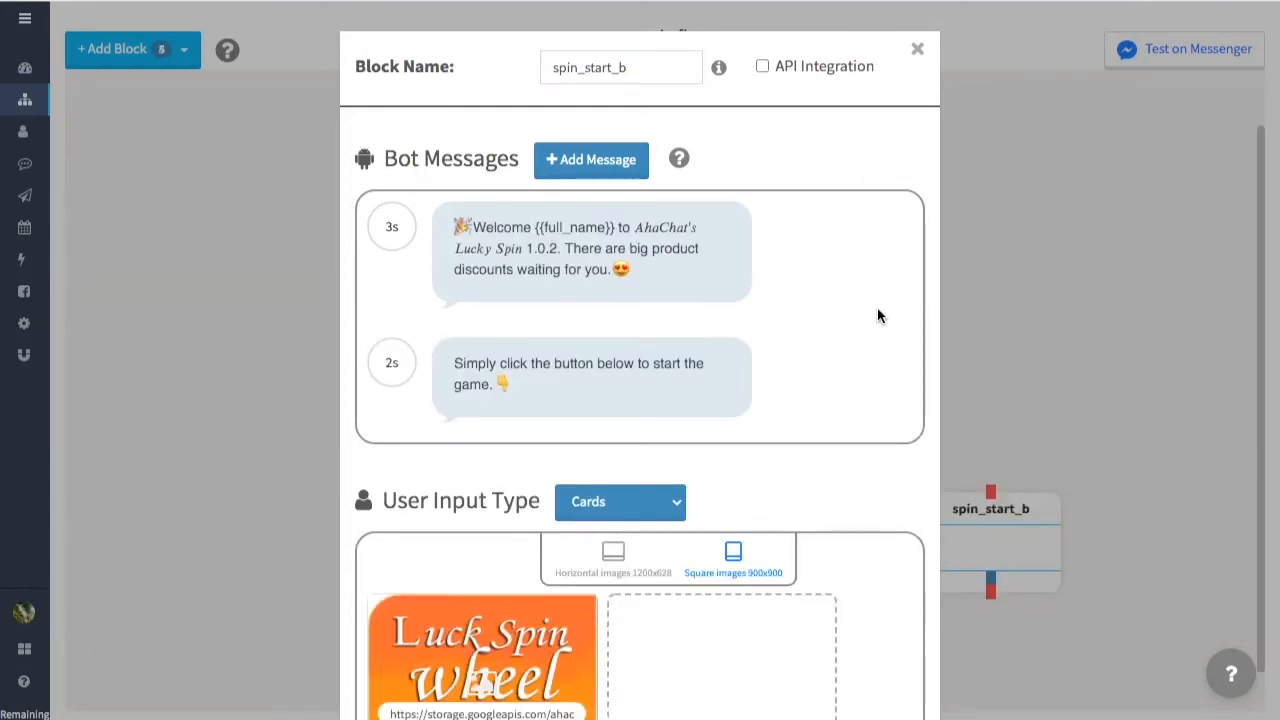
Step: Review the spin_start_b messages, card and SPIN TO RECEIVE GIFT button's Lucky Spin settings, and save the block
{"action": "scroll", "coordinate": [877, 307], "scroll_direction": "down", "scroll_amount": 1}
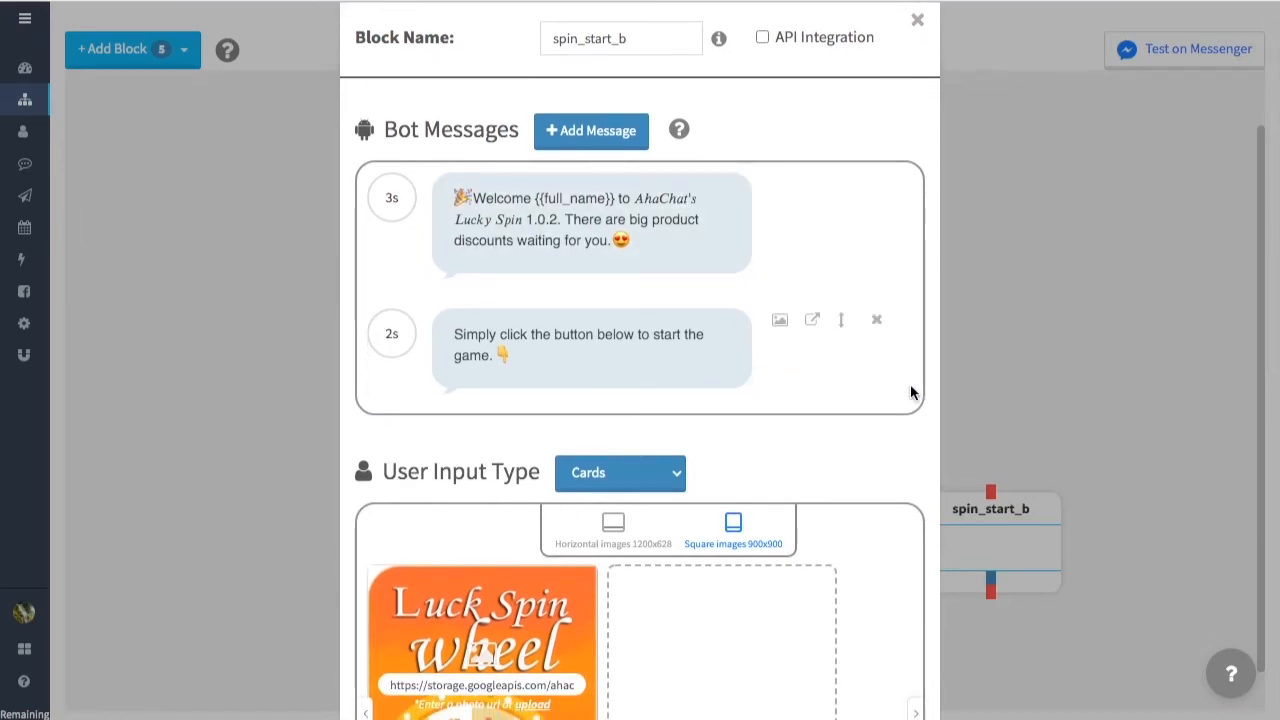
{"action": "scroll", "coordinate": [910, 392], "scroll_direction": "down", "scroll_amount": 3}
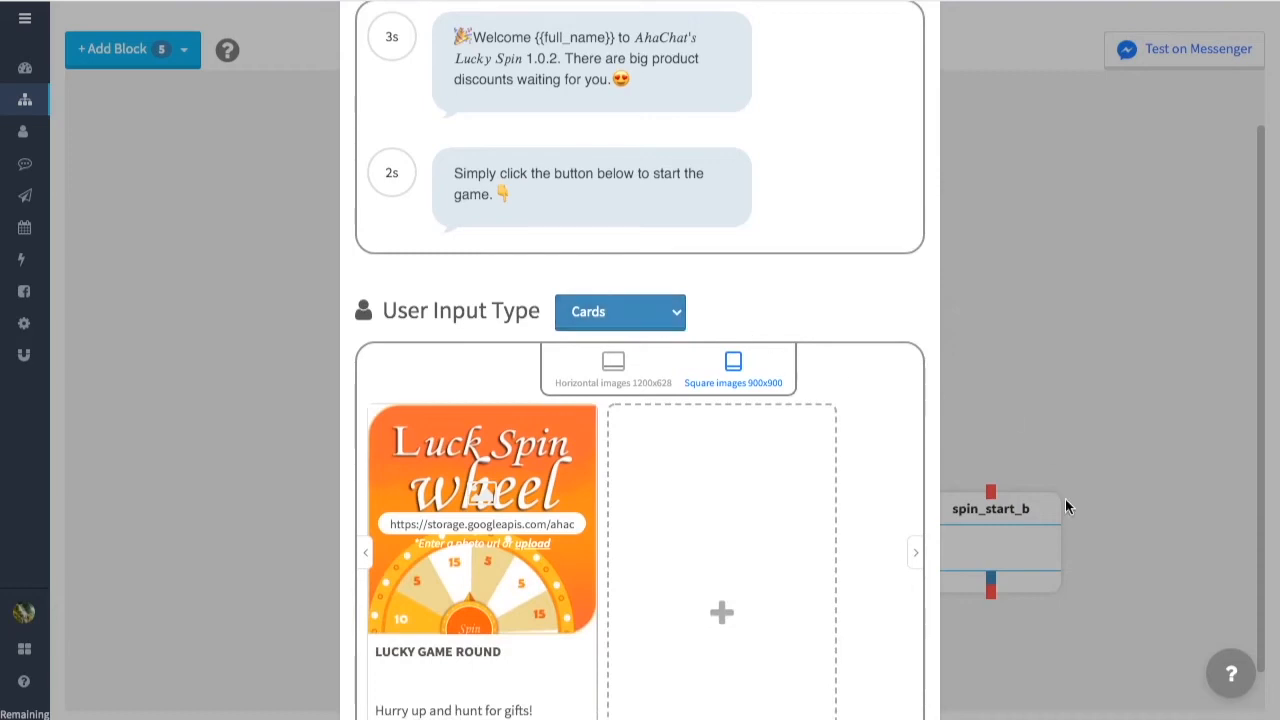
{"action": "scroll", "coordinate": [1065, 499], "scroll_direction": "down", "scroll_amount": 5}
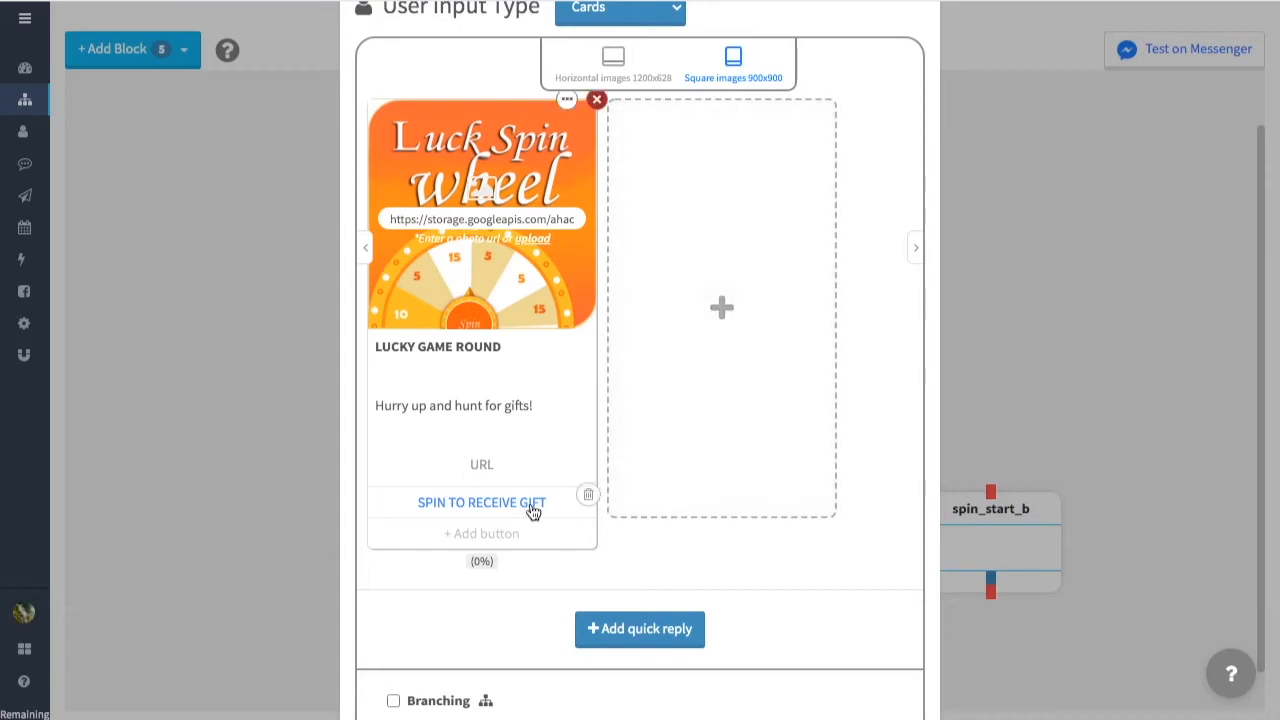
{"action": "left_click", "coordinate": [533, 508]}
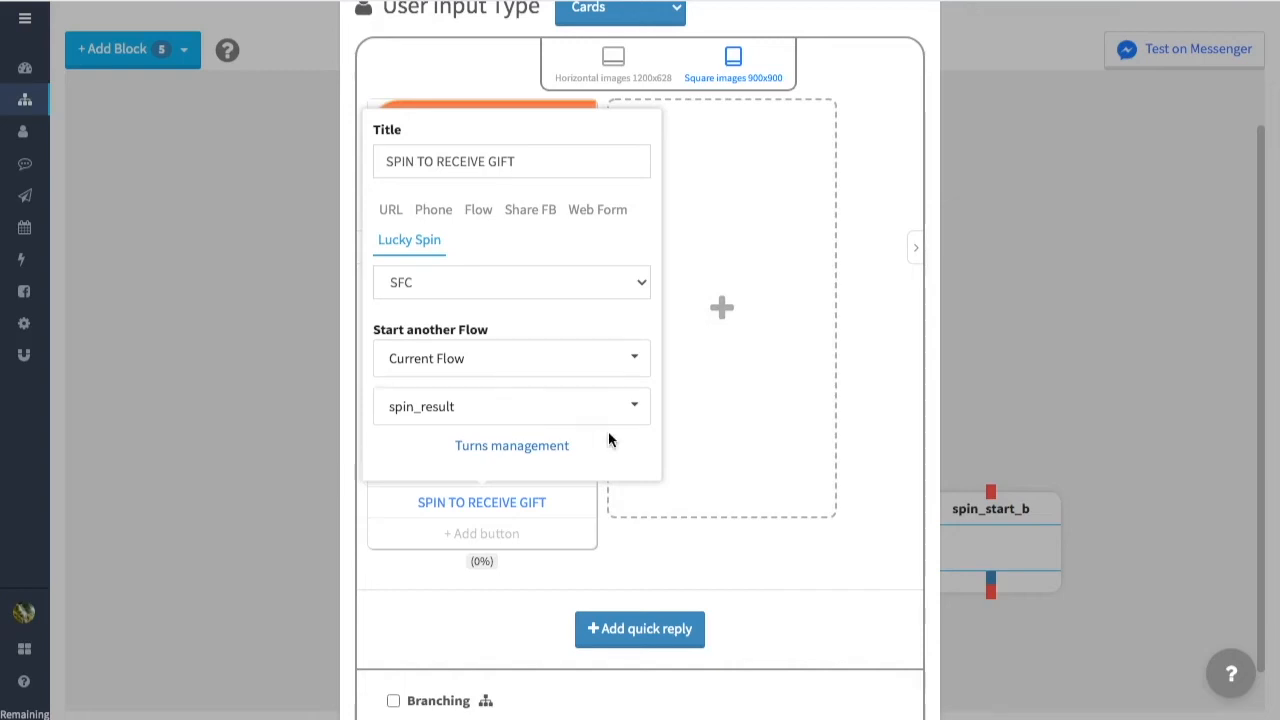
{"action": "left_click", "coordinate": [641, 559]}
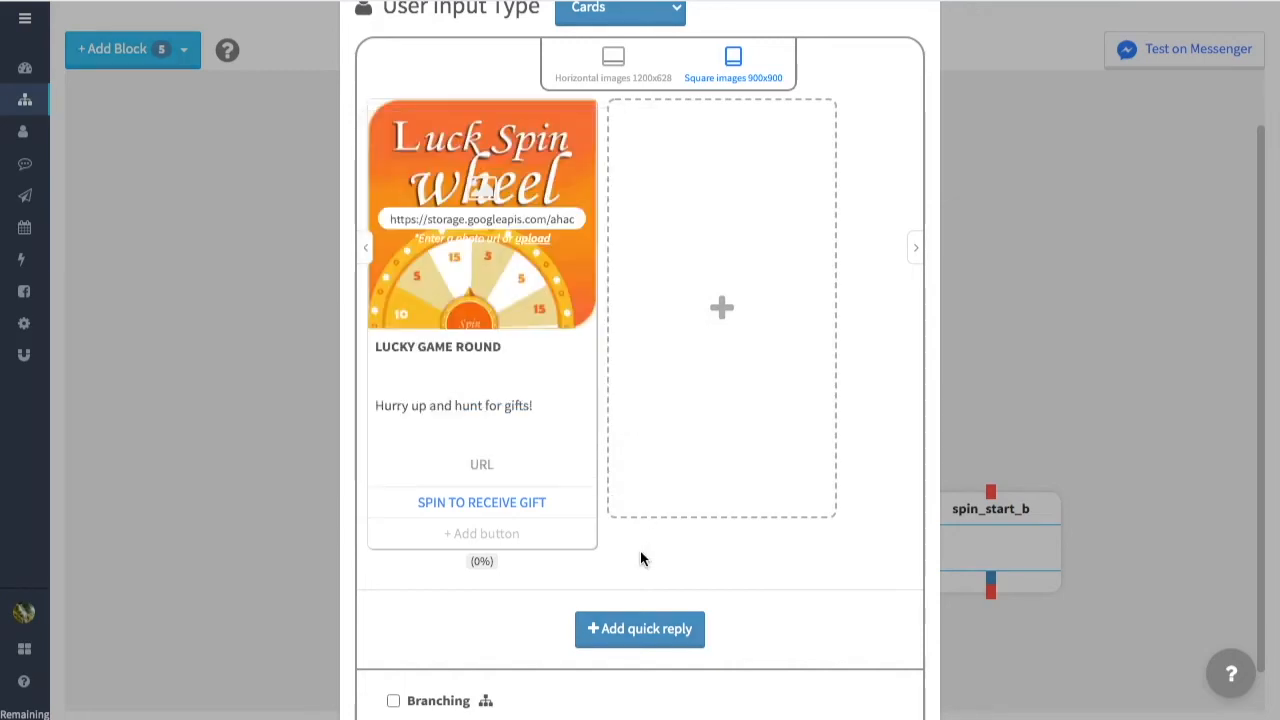
{"action": "scroll", "coordinate": [895, 598], "scroll_direction": "down", "scroll_amount": 3}
{"action": "left_click", "coordinate": [698, 660]}
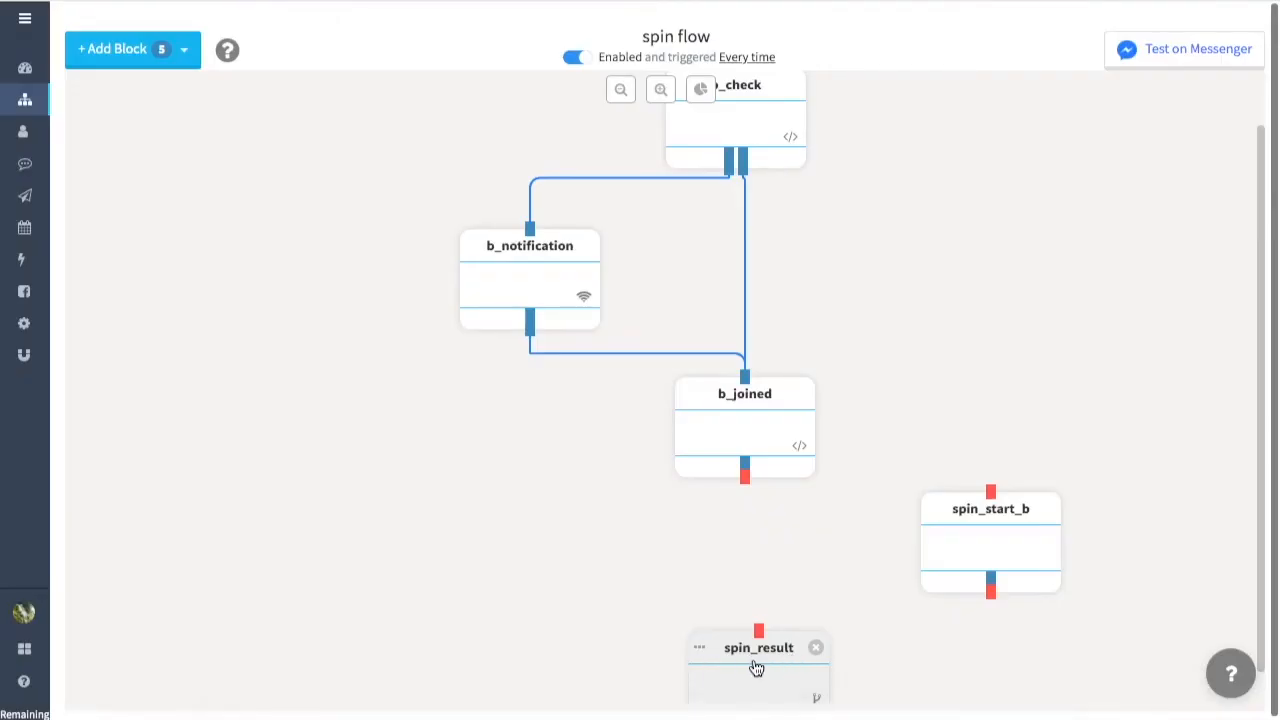
Step: Add an Attributes block, place it below b_notification and beside b_joined, and name it a_check
{"action": "scroll", "coordinate": [795, 664], "scroll_direction": "down", "scroll_amount": 1}
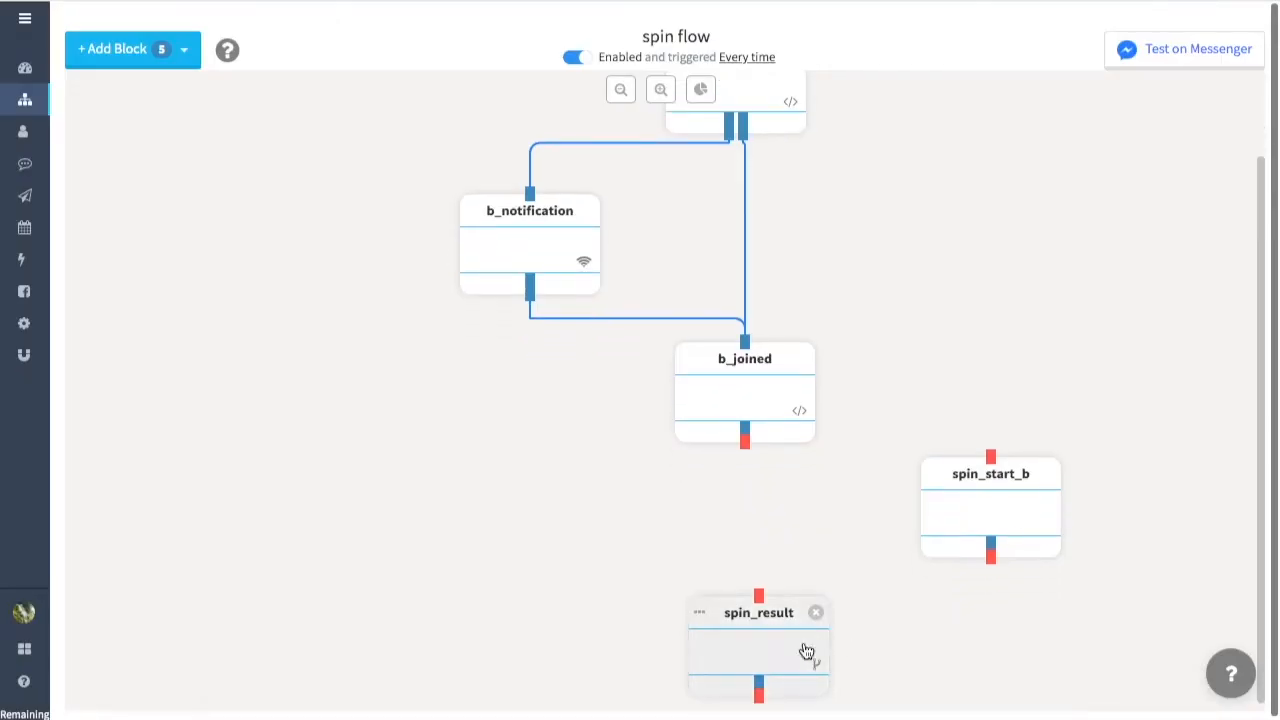
{"action": "left_click", "coordinate": [170, 64]}
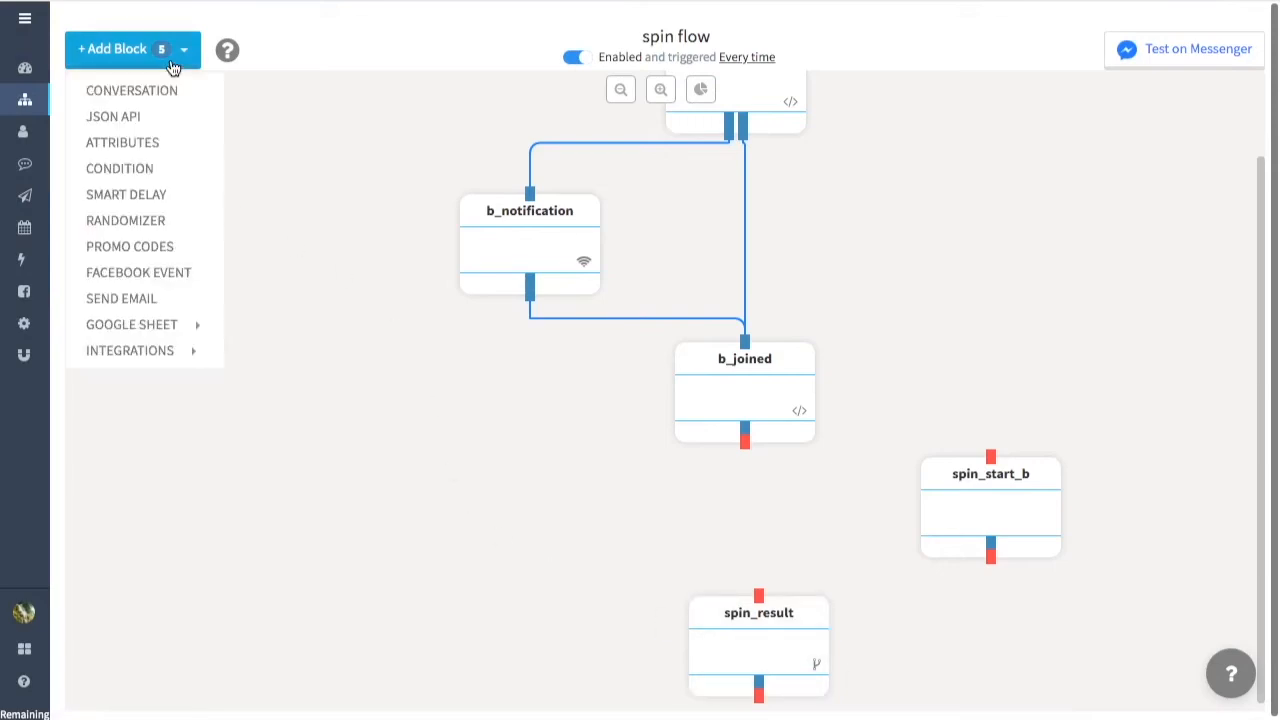
{"action": "left_click", "coordinate": [171, 148]}
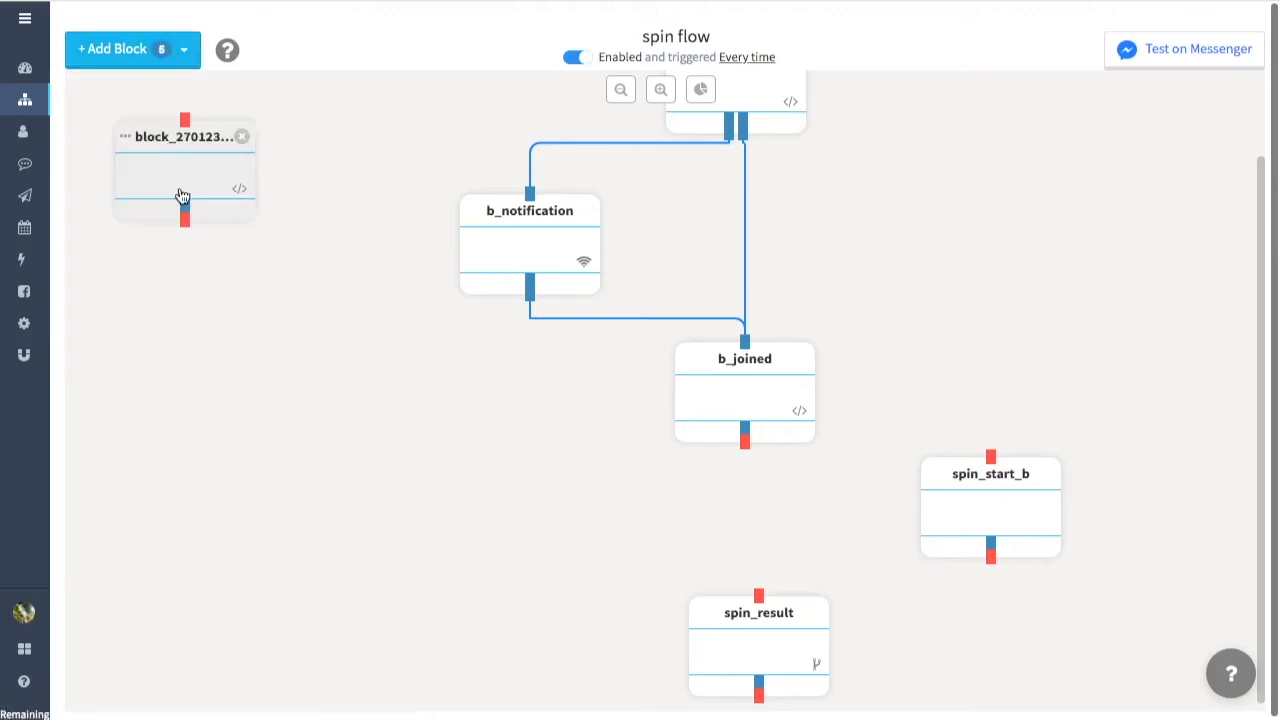
{"action": "left_click_drag", "start_coordinate": [180, 194], "coordinate": [531, 399]}
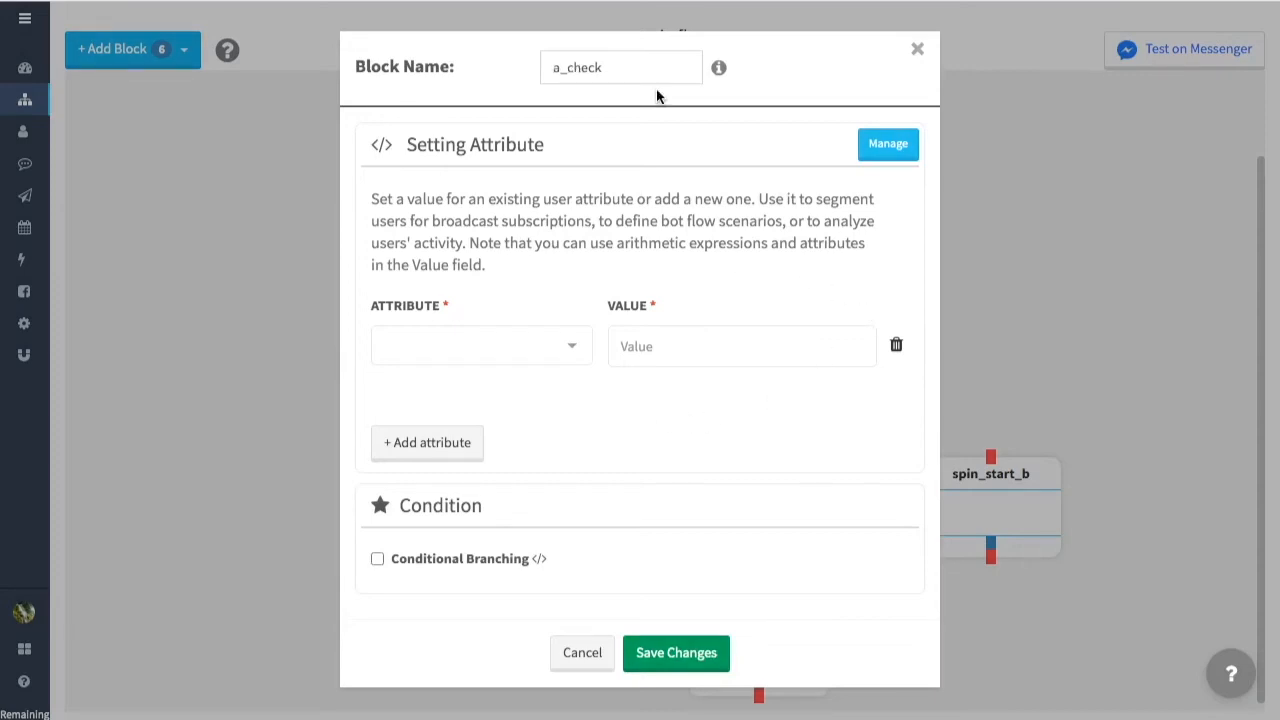
Step: Set the spinbonus attribute to {{spinbonus}} + 1 in the a_check block and save the block
{"action": "left_click", "coordinate": [530, 345]}
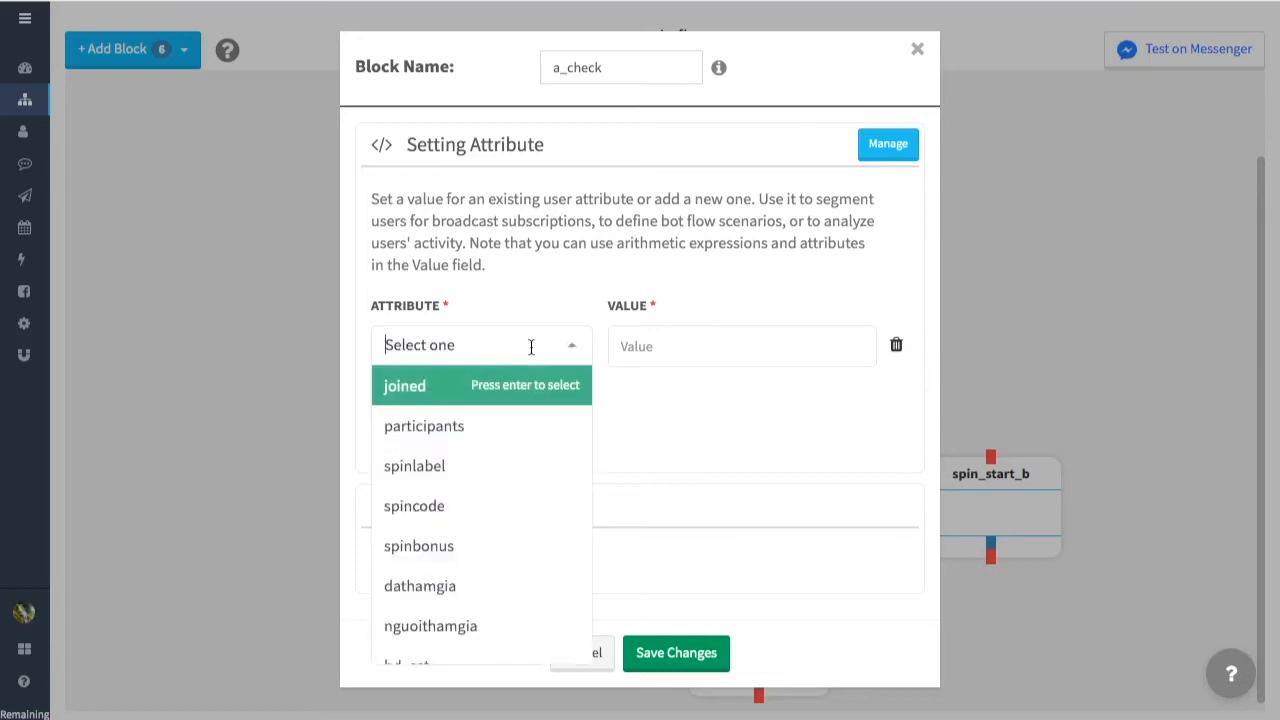
{"action": "left_click", "coordinate": [519, 545]}
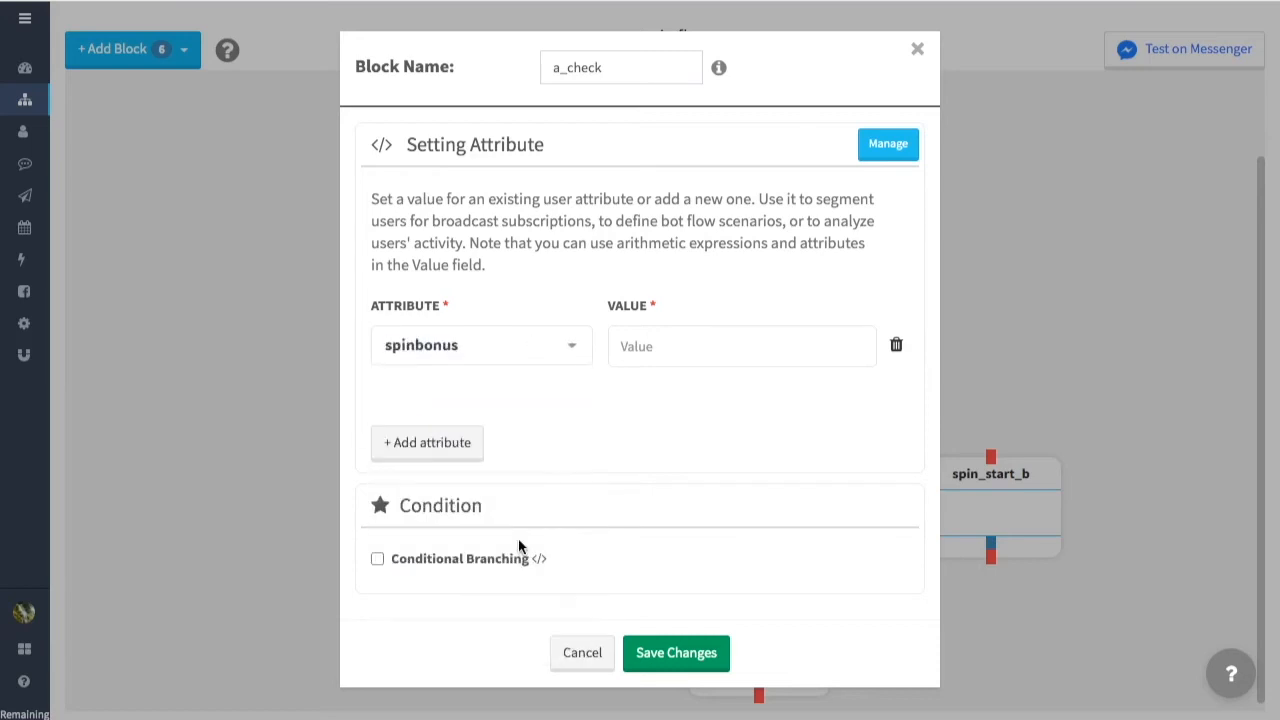
{"action": "left_click", "coordinate": [722, 347]}
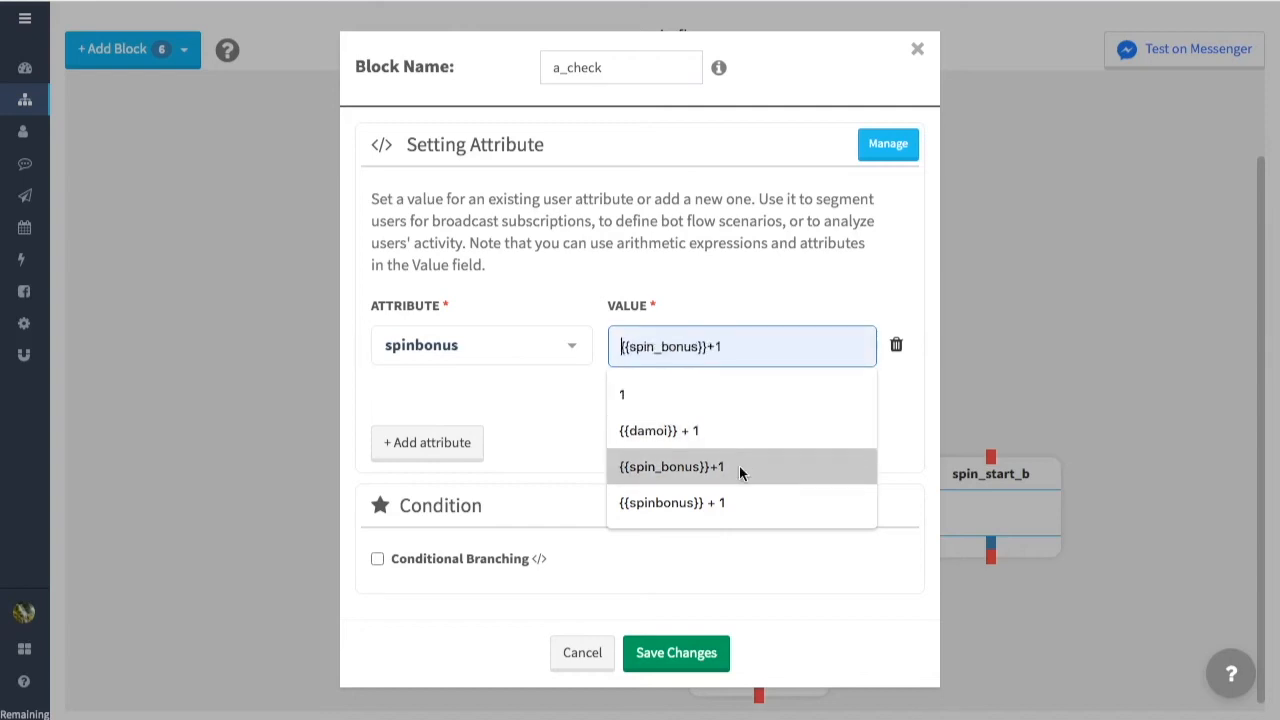
{"action": "left_click", "coordinate": [737, 500]}
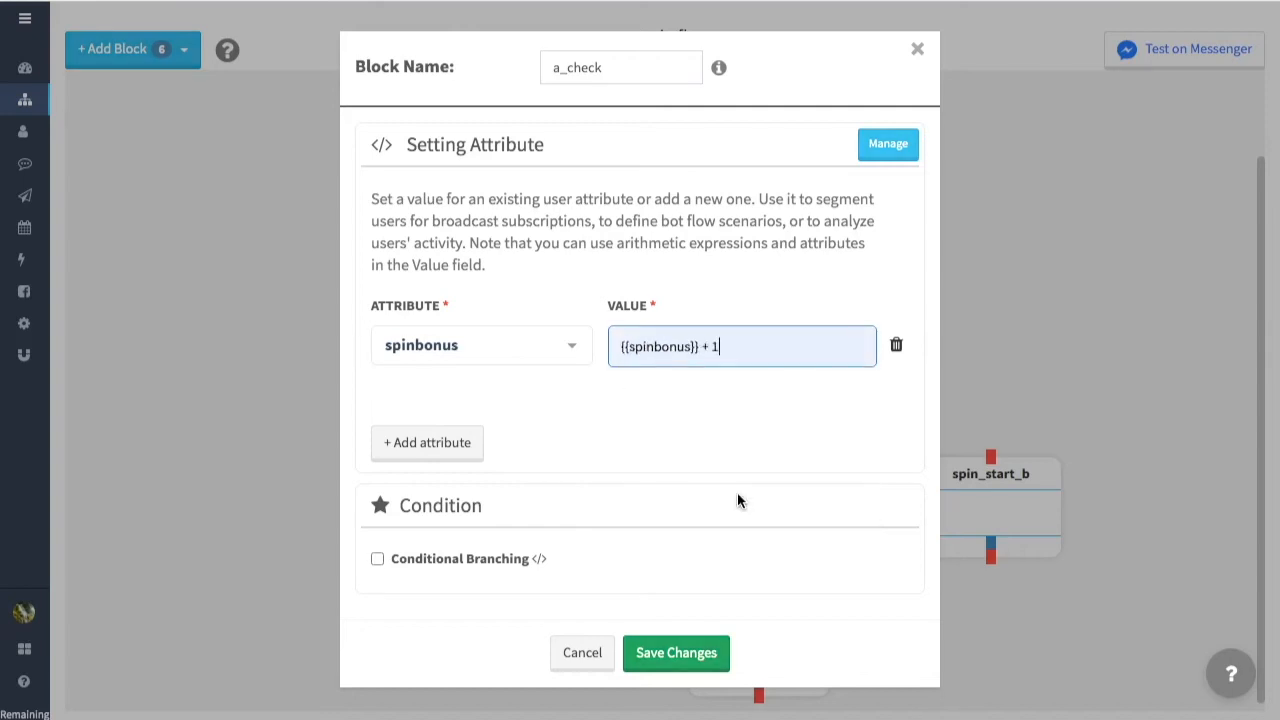
{"action": "left_click", "coordinate": [870, 295]}
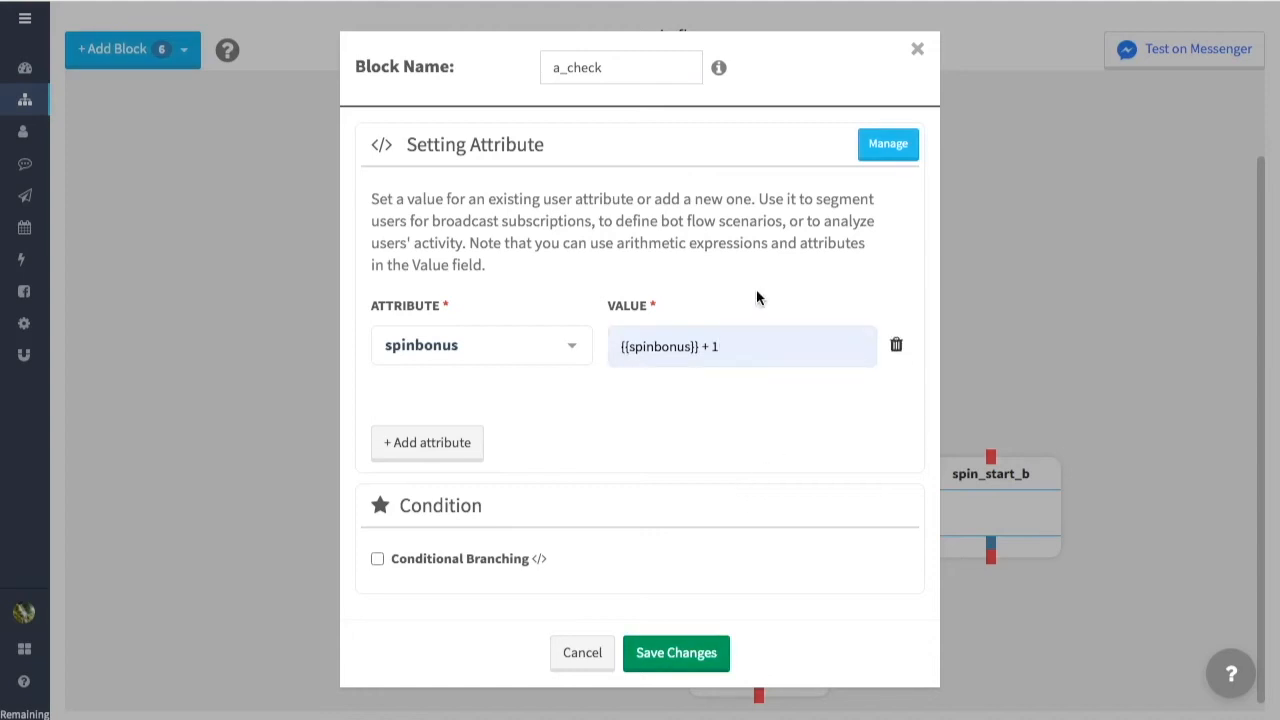
{"action": "left_click", "coordinate": [694, 655]}
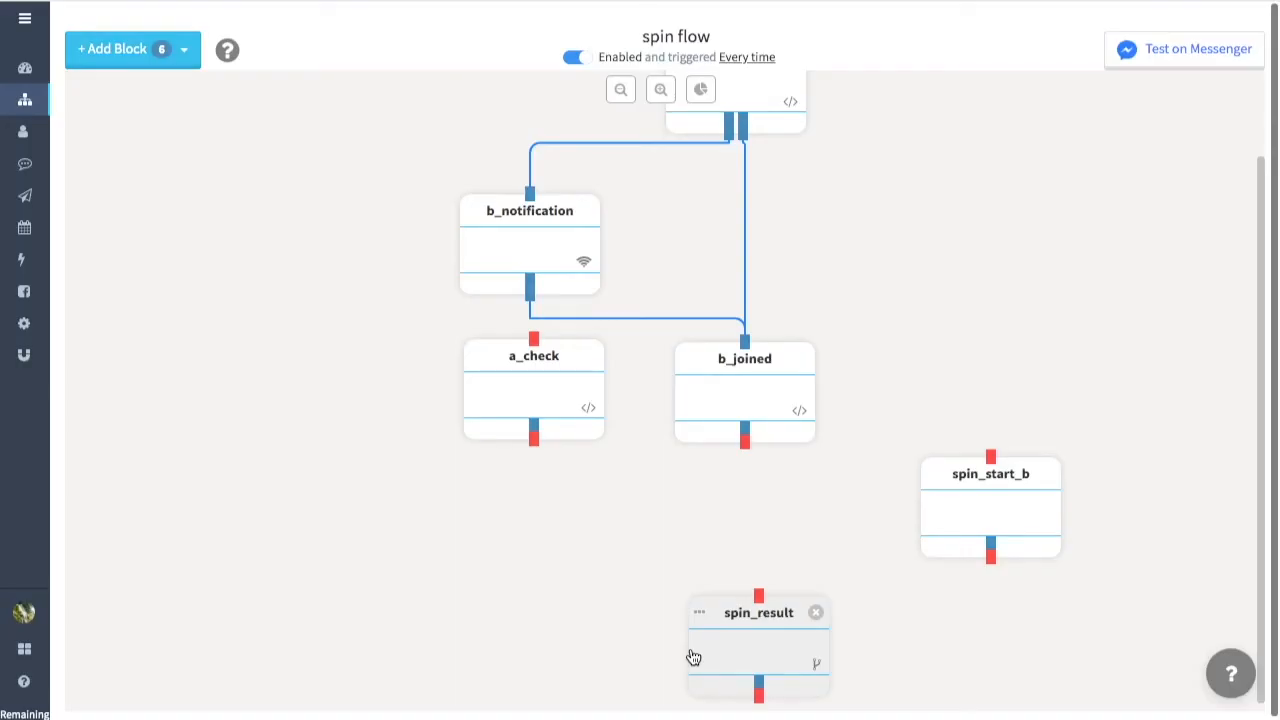
Step: Add a Conversation block below a_check, name it spin_start, and shift the spin_result block slightly down
{"action": "left_click", "coordinate": [170, 50]}
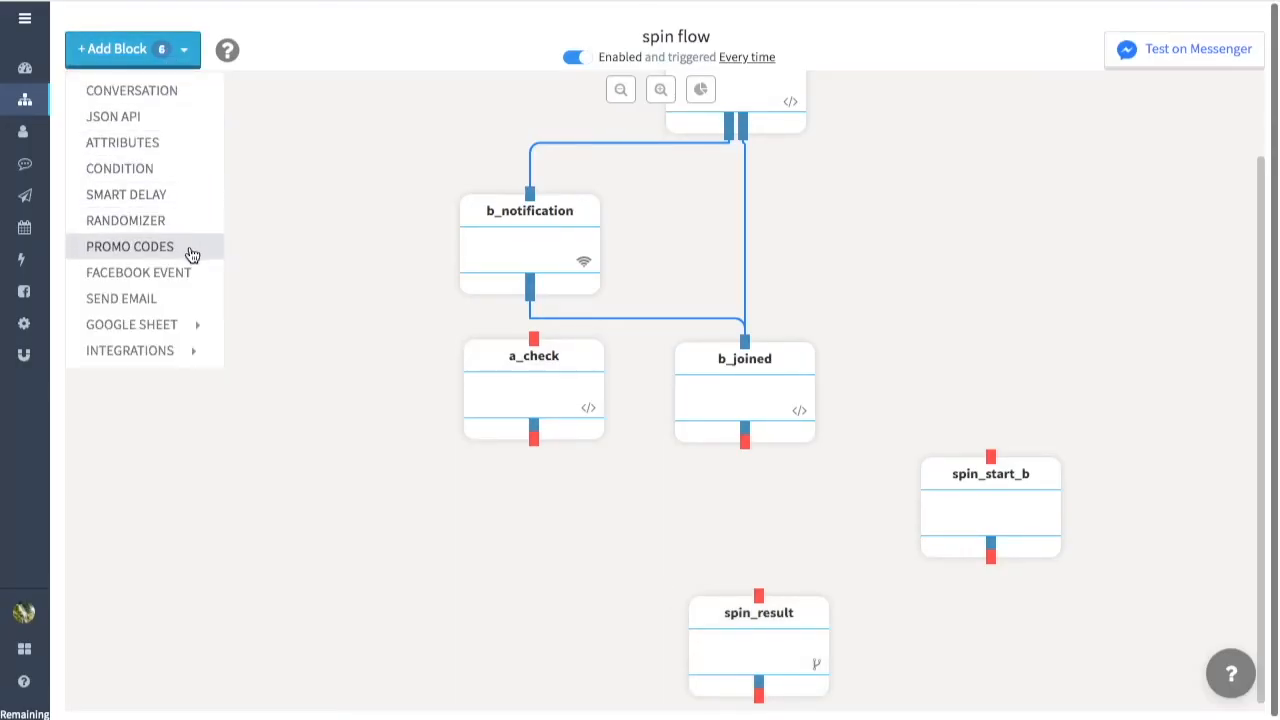
{"action": "left_click", "coordinate": [177, 90]}
{"action": "left_click_drag", "start_coordinate": [193, 165], "coordinate": [539, 529]}
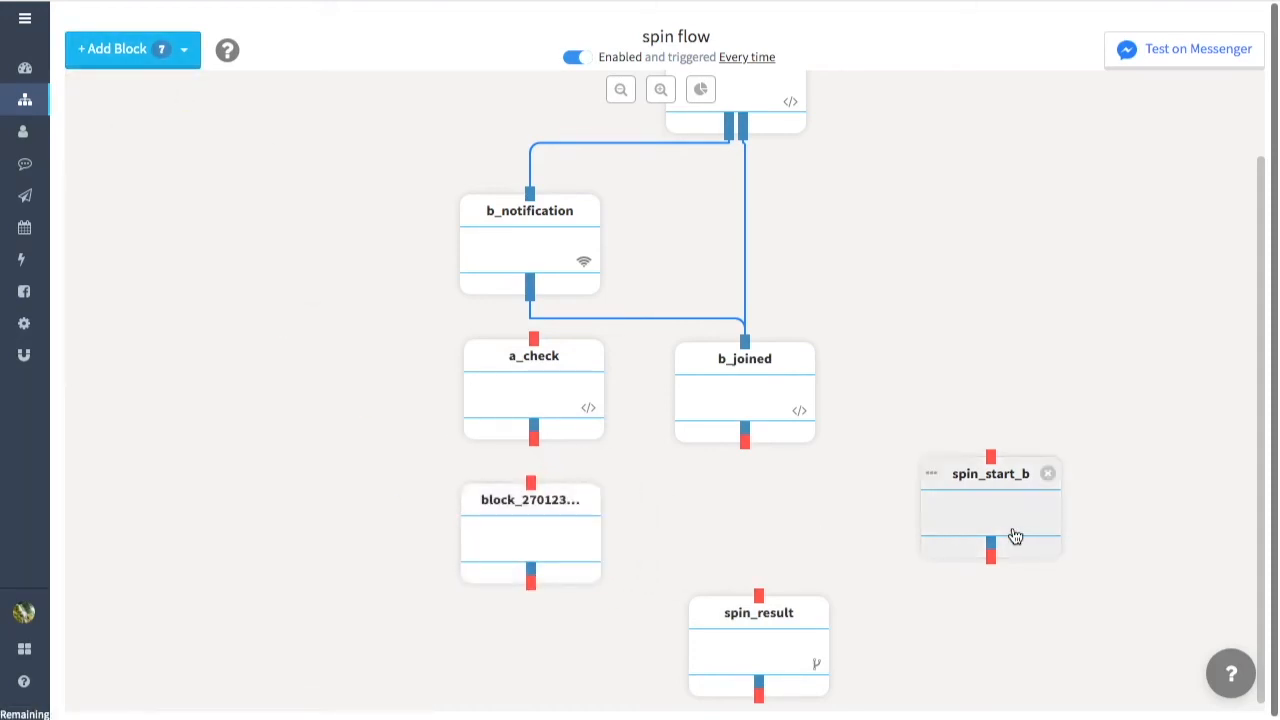
{"action": "left_click_drag", "start_coordinate": [772, 661], "coordinate": [771, 687]}
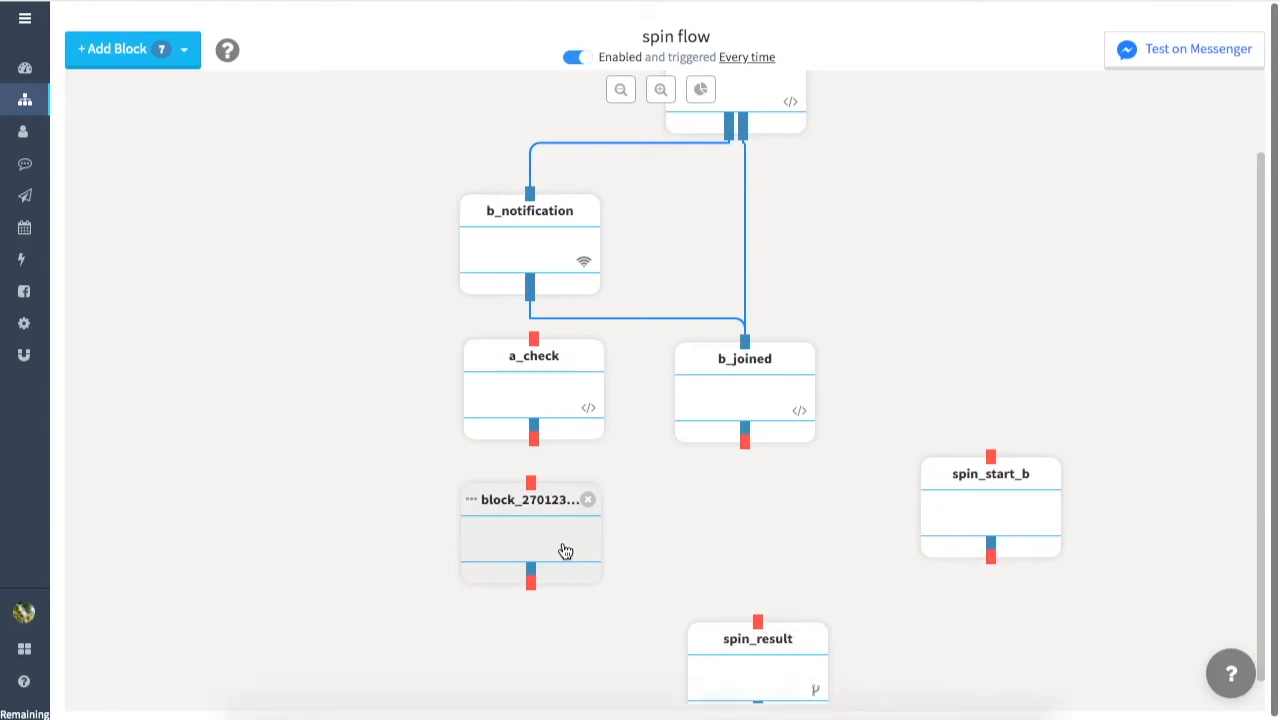
{"action": "left_click", "coordinate": [563, 551]}
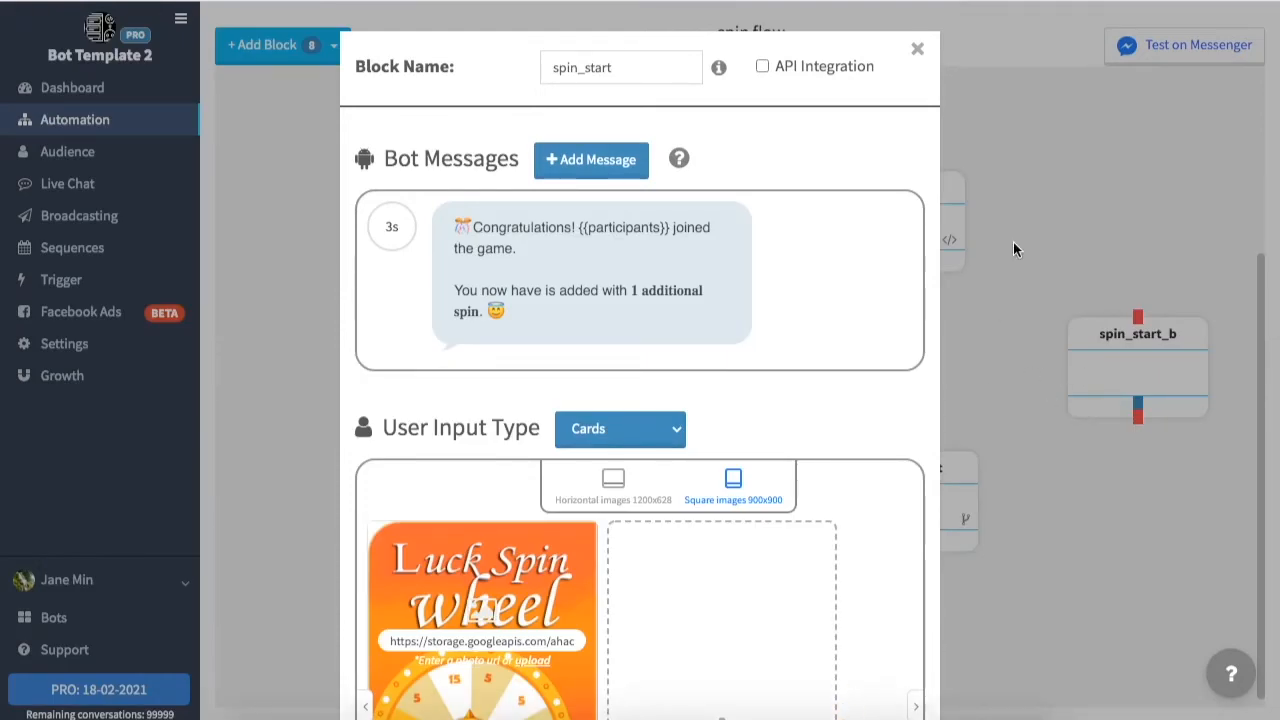
Step: Review the spin_start card and its SPIN TO RECEIVE GIFT button's Lucky Spin settings (SFC, Current Flow, google_record), and save the block
{"action": "scroll", "coordinate": [1027, 333], "scroll_direction": "down", "scroll_amount": 3}
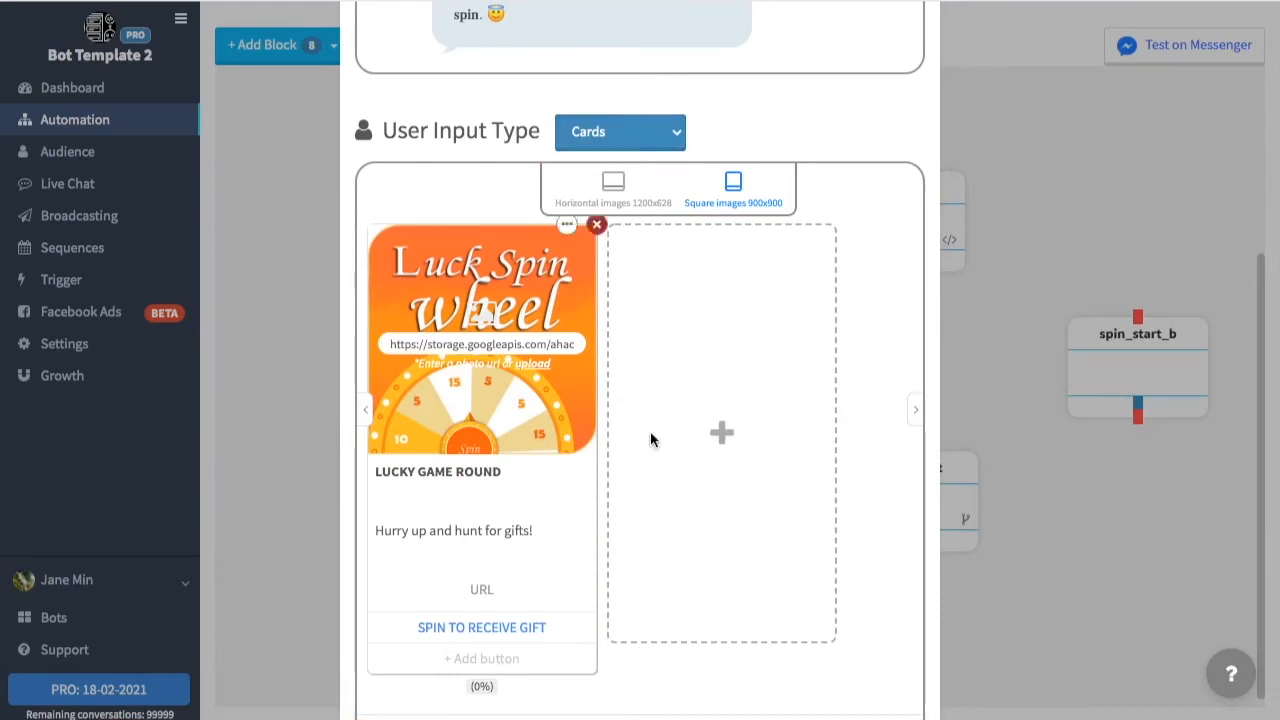
{"action": "scroll", "coordinate": [1001, 479], "scroll_direction": "down", "scroll_amount": 2}
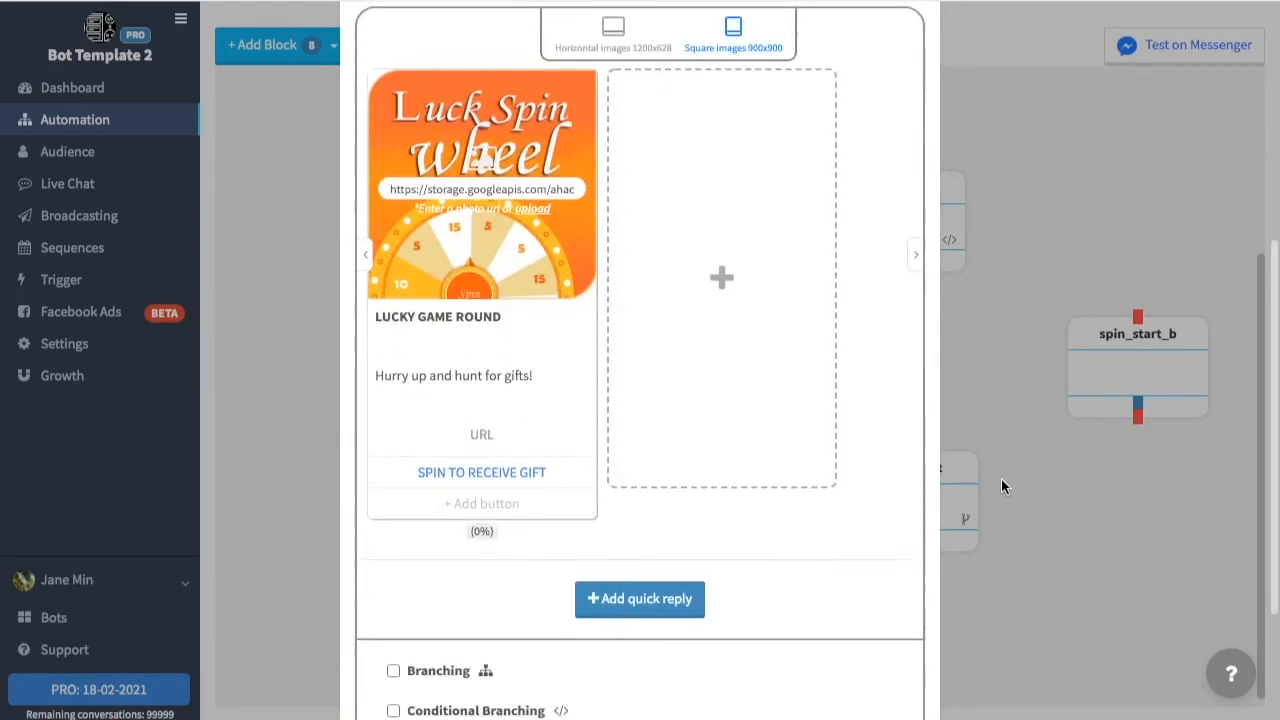
{"action": "left_click", "coordinate": [492, 467]}
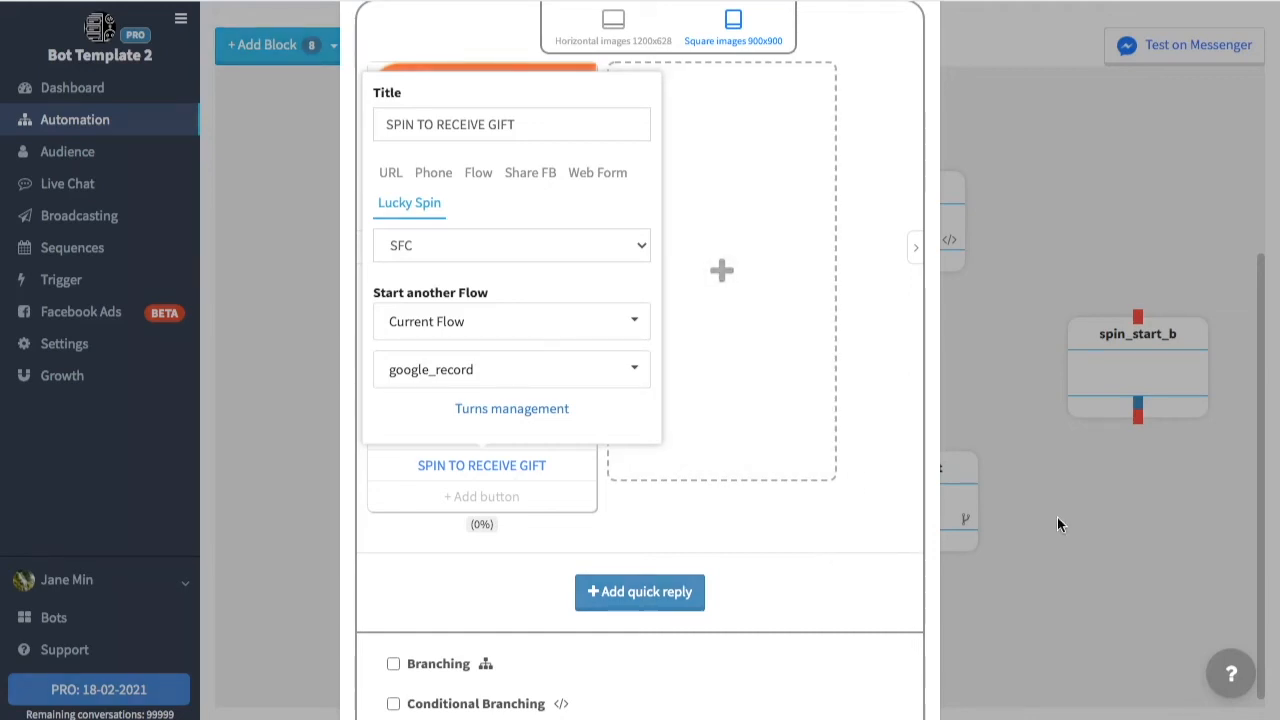
{"action": "scroll", "coordinate": [1057, 517], "scroll_direction": "down", "scroll_amount": 2}
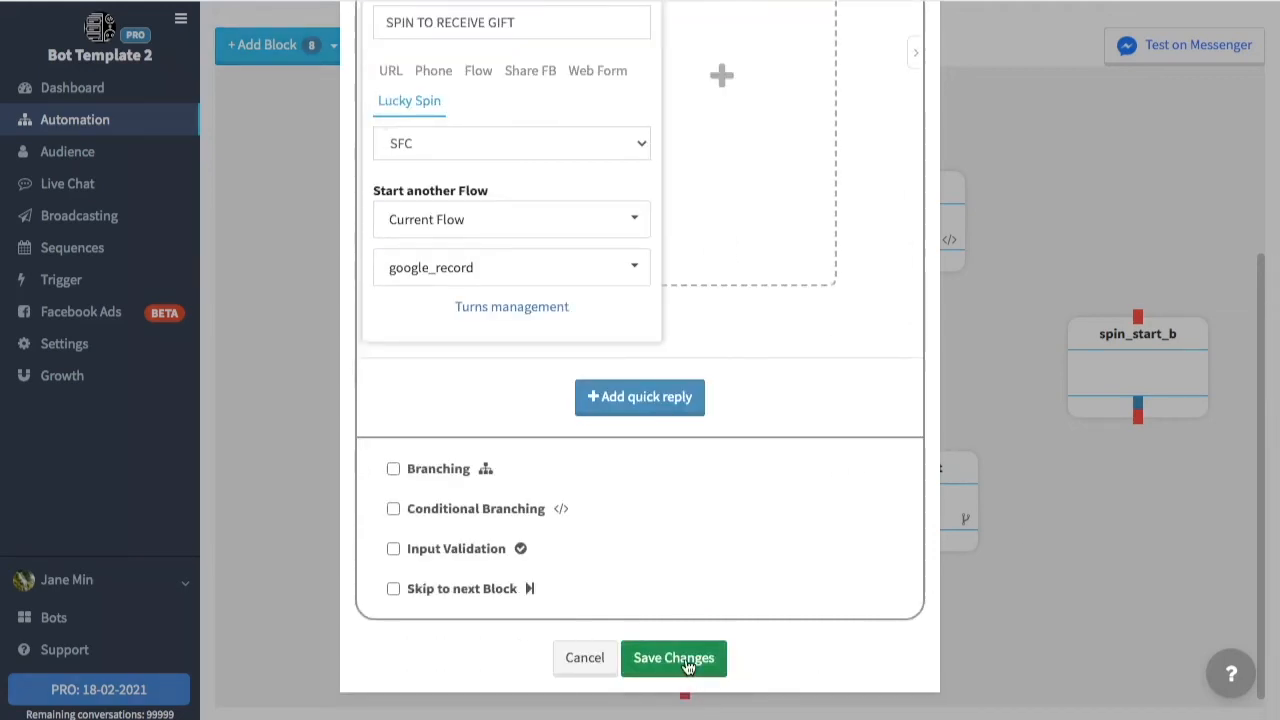
{"action": "left_click", "coordinate": [656, 662]}
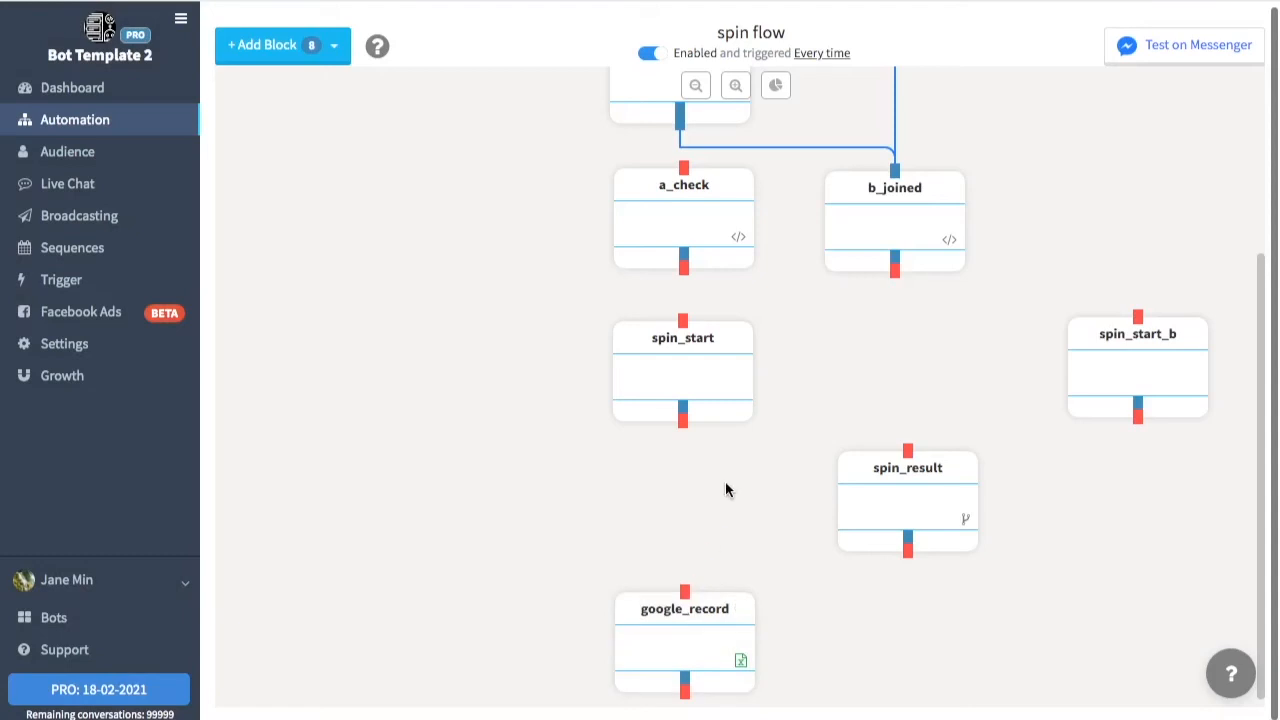
Step: Add a branch to the spin_result block requiring {{spinlabel}} and {{spincode}} to be not empty, and save the block
{"action": "left_click", "coordinate": [933, 508]}
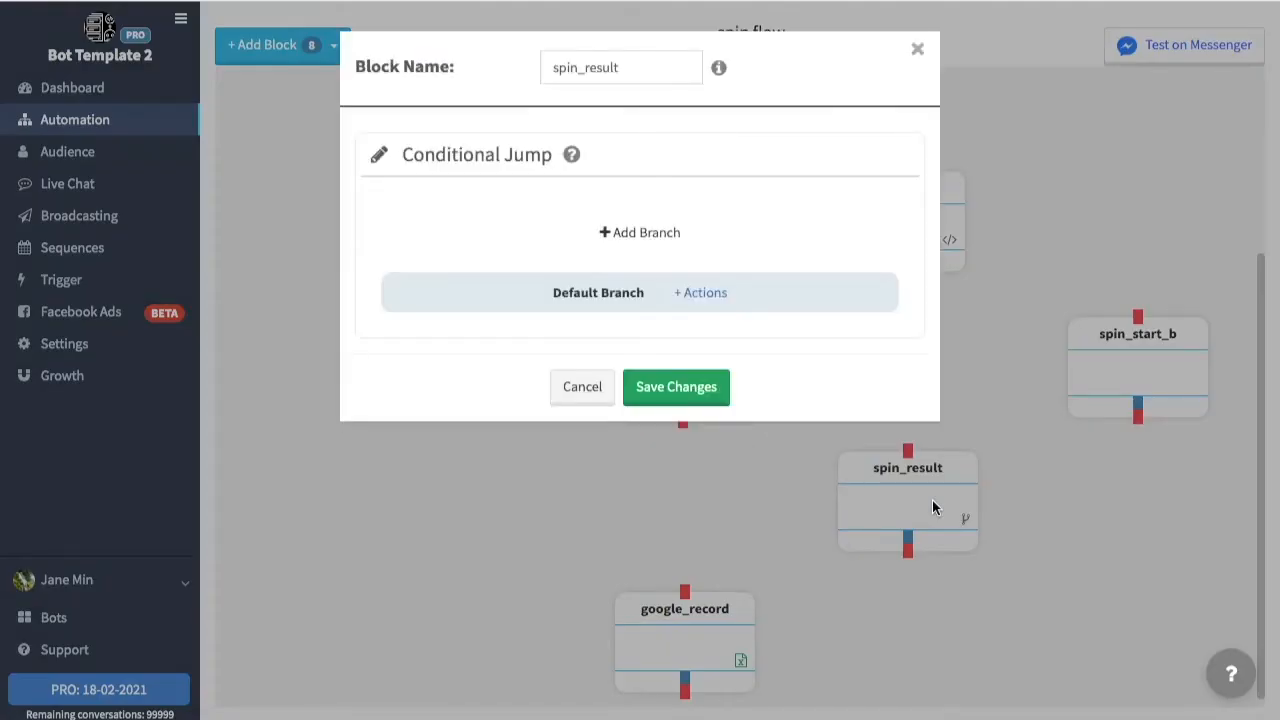
{"action": "left_click", "coordinate": [646, 232]}
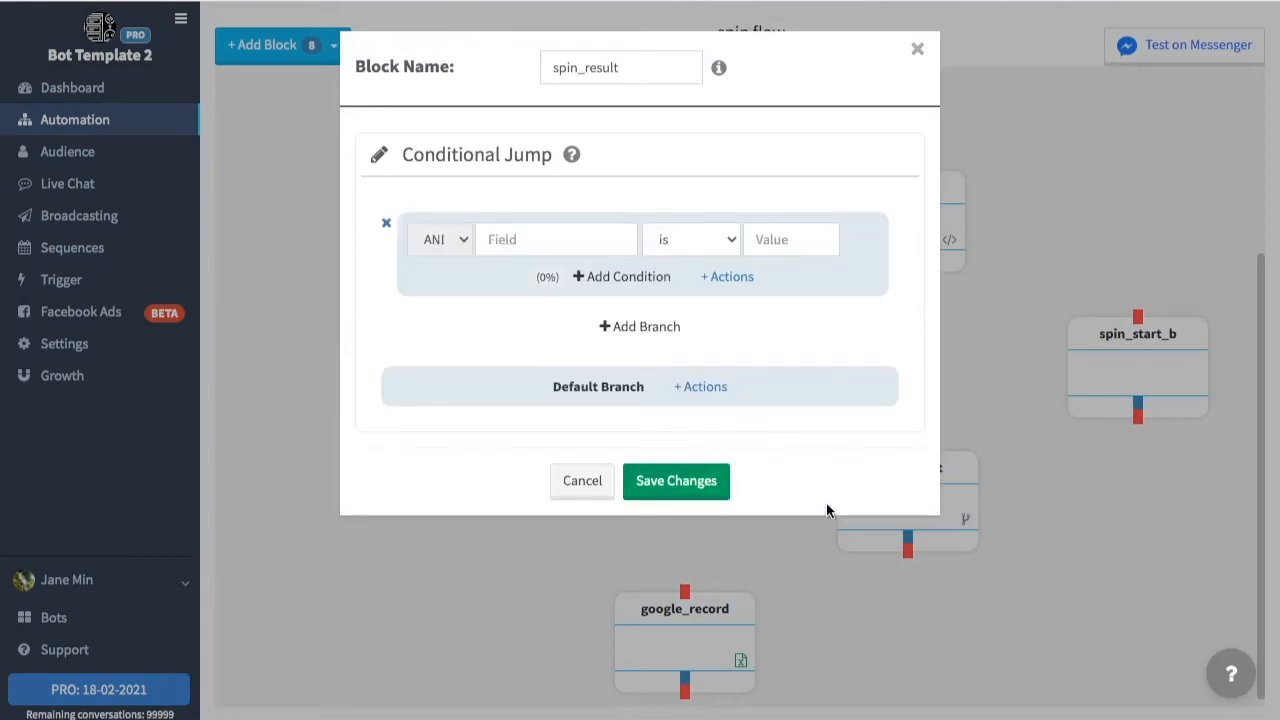
{"action": "left_click", "coordinate": [621, 276]}
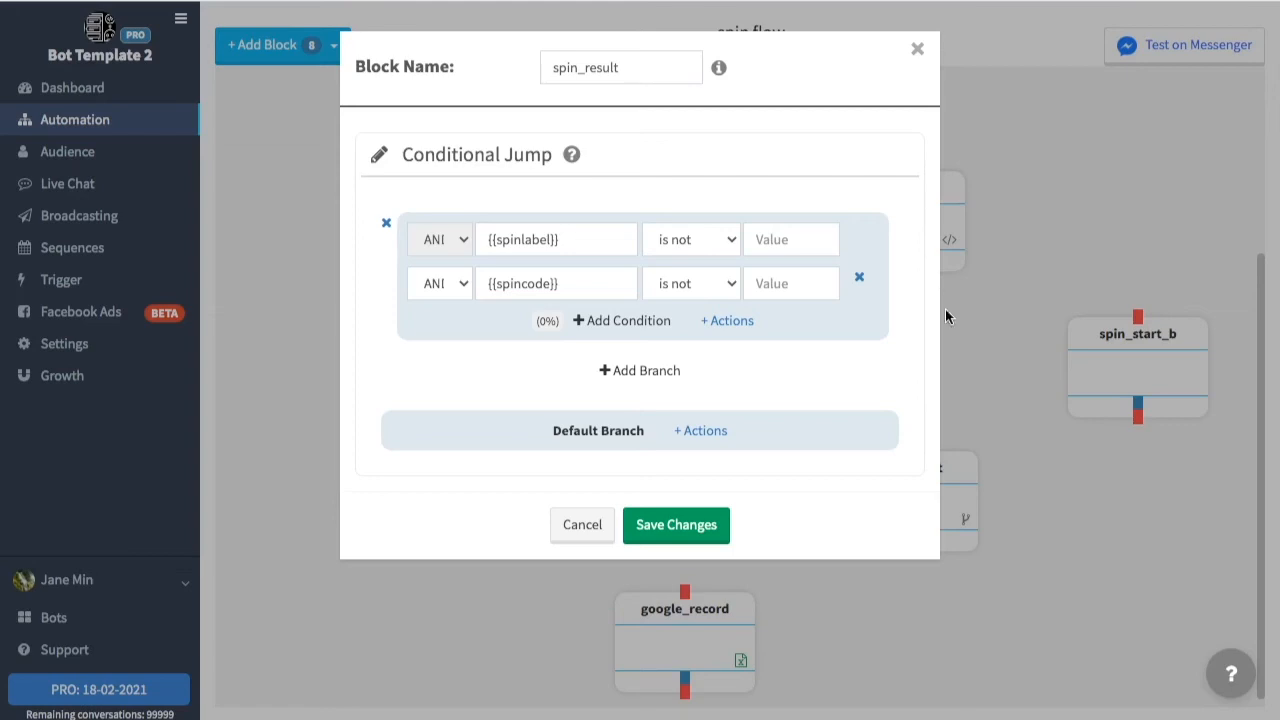
{"action": "left_click", "coordinate": [703, 527]}
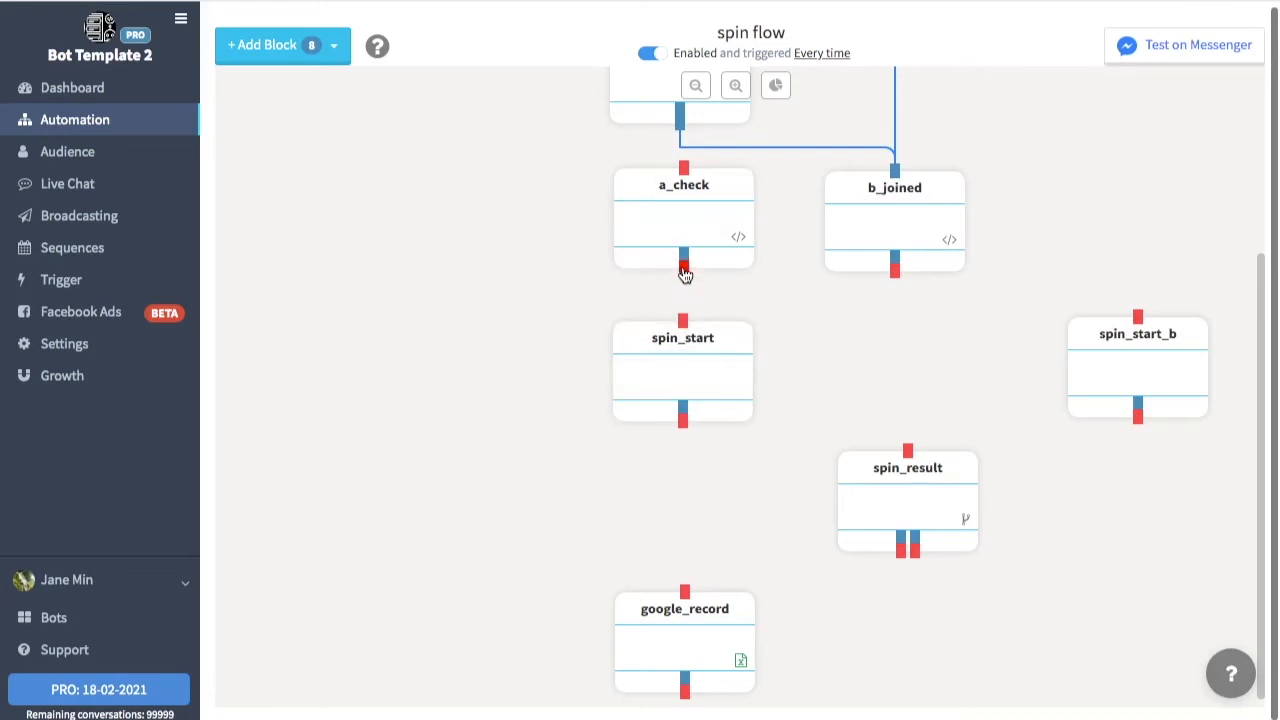
Step: Connect a_check to spin_start, b_joined to spin_start_b, and both spin start blocks to spin_result
{"action": "left_click_drag", "start_coordinate": [684, 272], "coordinate": [684, 328]}
{"action": "left_click_drag", "start_coordinate": [684, 424], "coordinate": [906, 453]}
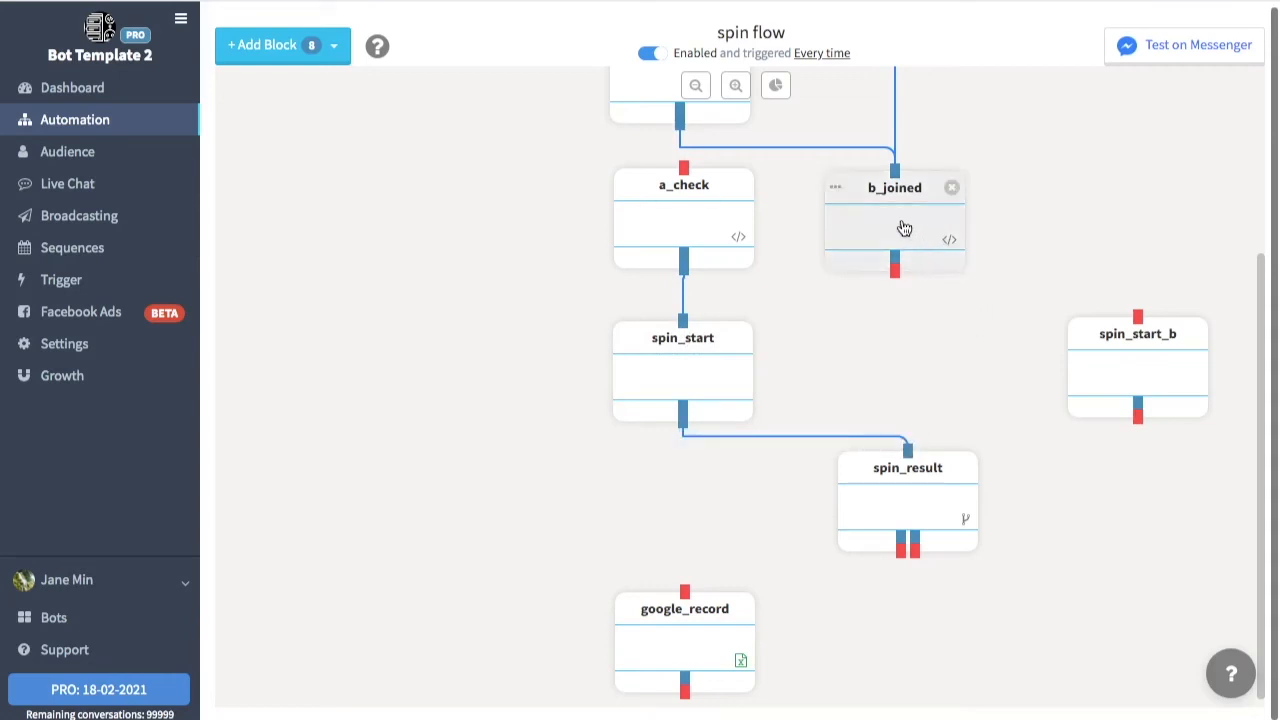
{"action": "left_click_drag", "start_coordinate": [897, 277], "coordinate": [1141, 322]}
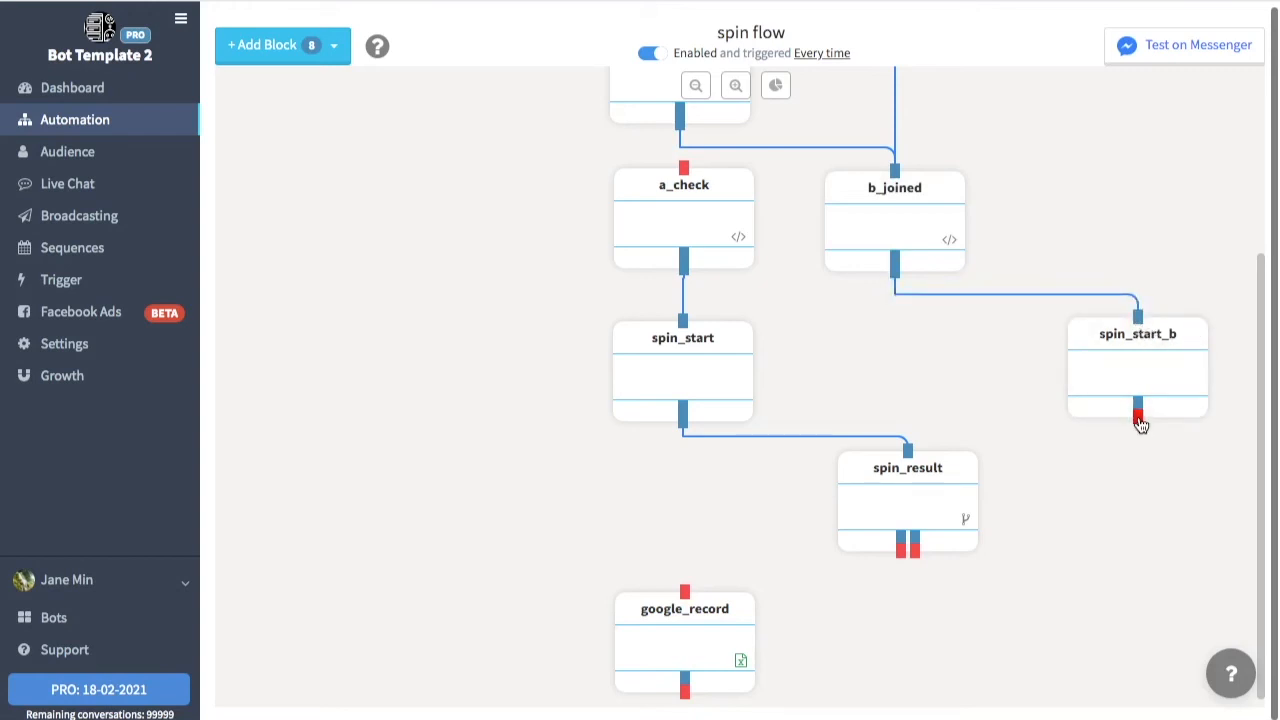
{"action": "left_click_drag", "start_coordinate": [1140, 423], "coordinate": [908, 447]}
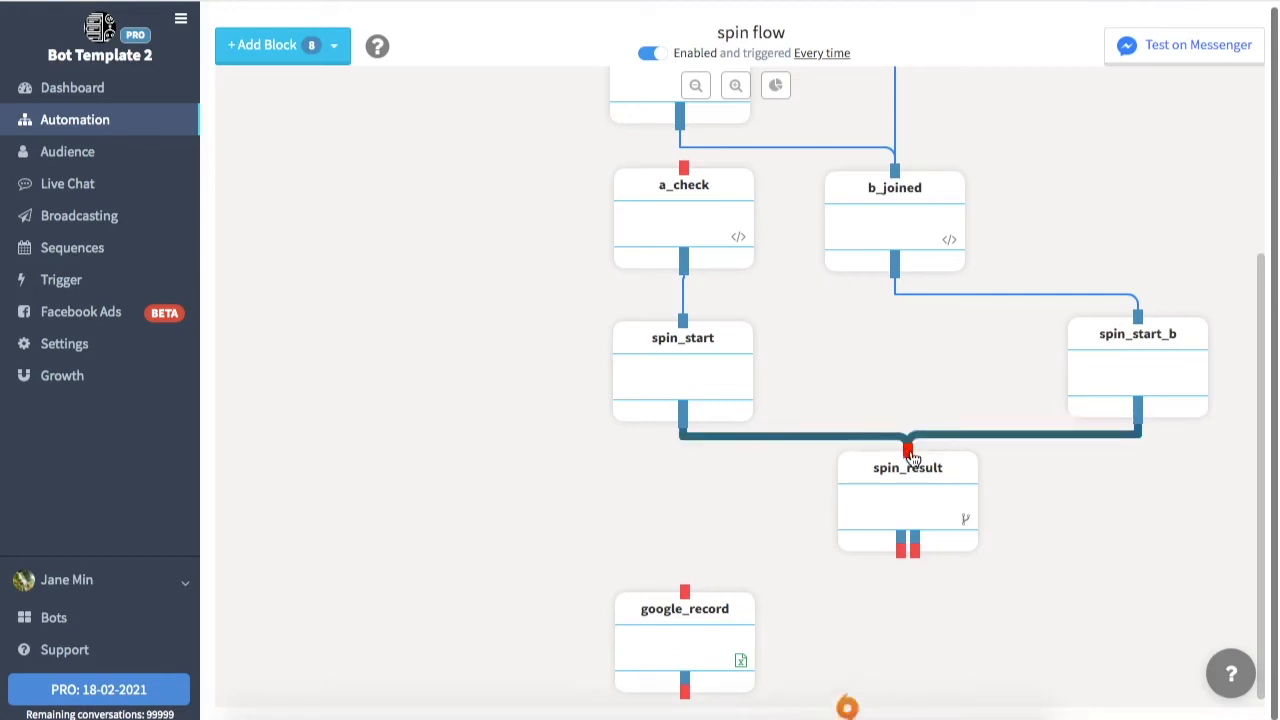
{"action": "left_click_drag", "start_coordinate": [1158, 378], "coordinate": [1164, 384]}
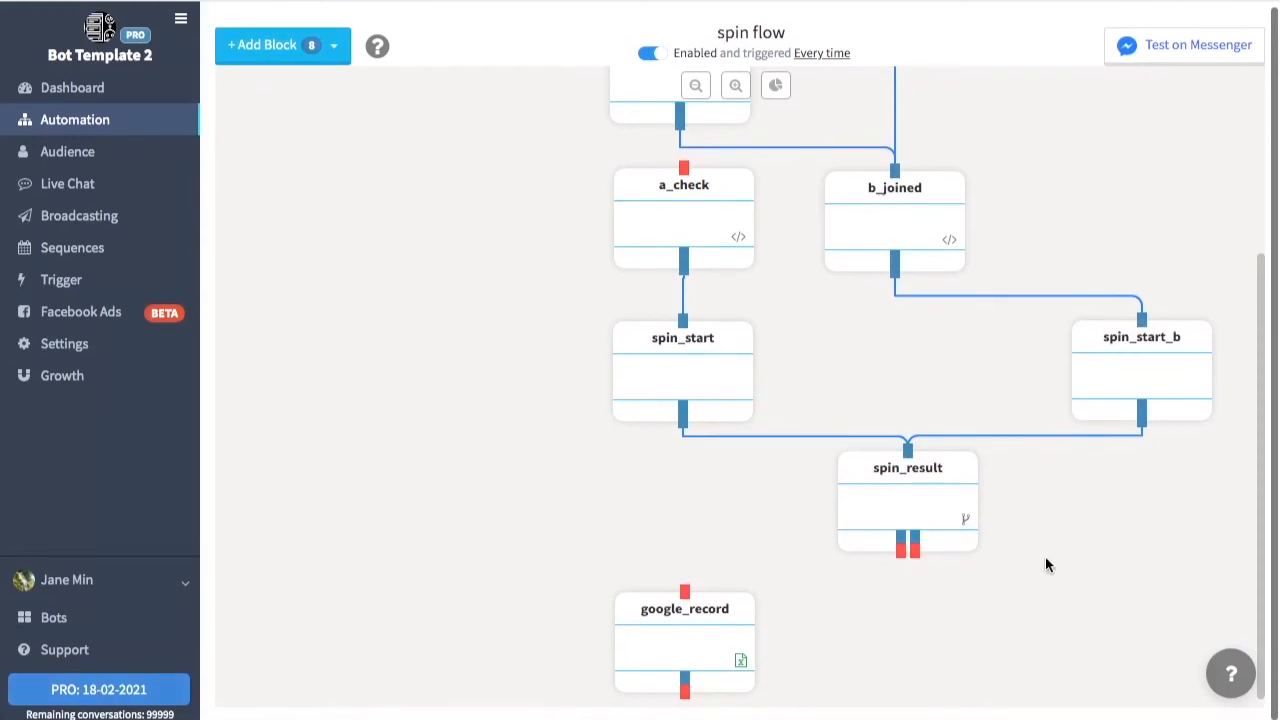
Step: Review the google_record block's columns Name, Contact Number, Prize and Bonus Code with their attributes, and save the block
{"action": "left_click", "coordinate": [688, 638]}
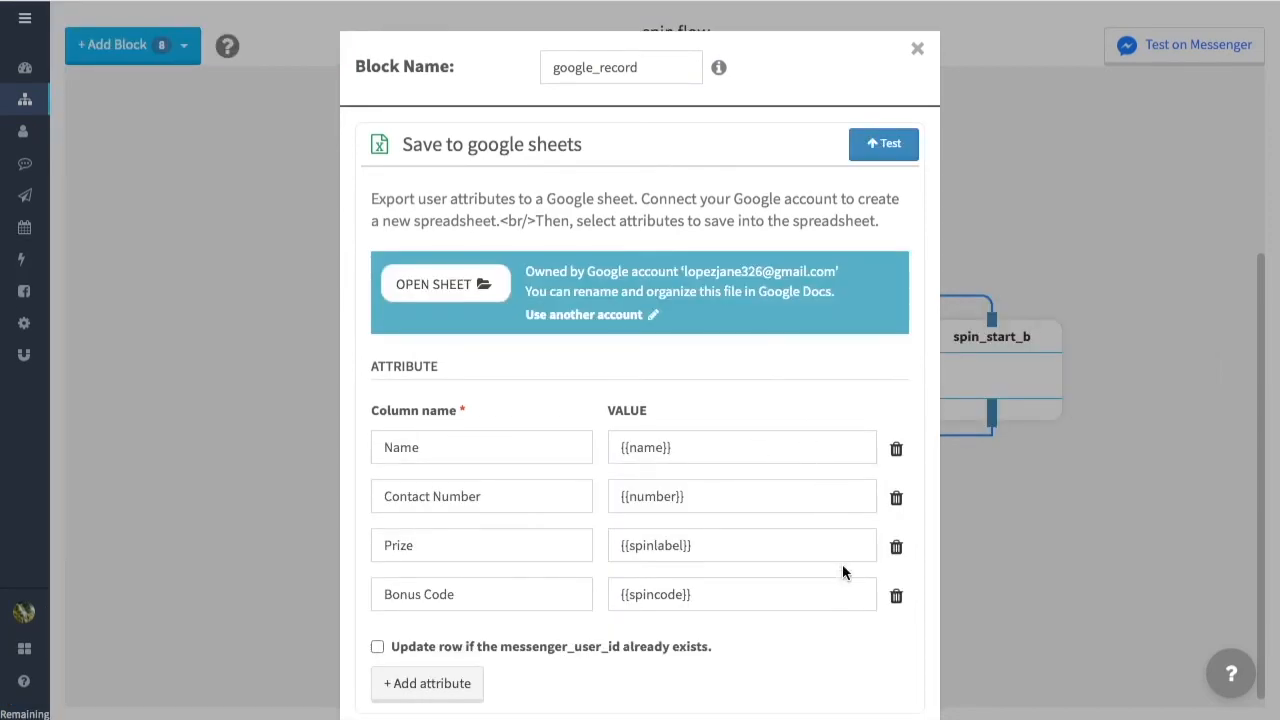
{"action": "scroll", "coordinate": [838, 638], "scroll_direction": "down", "scroll_amount": 1}
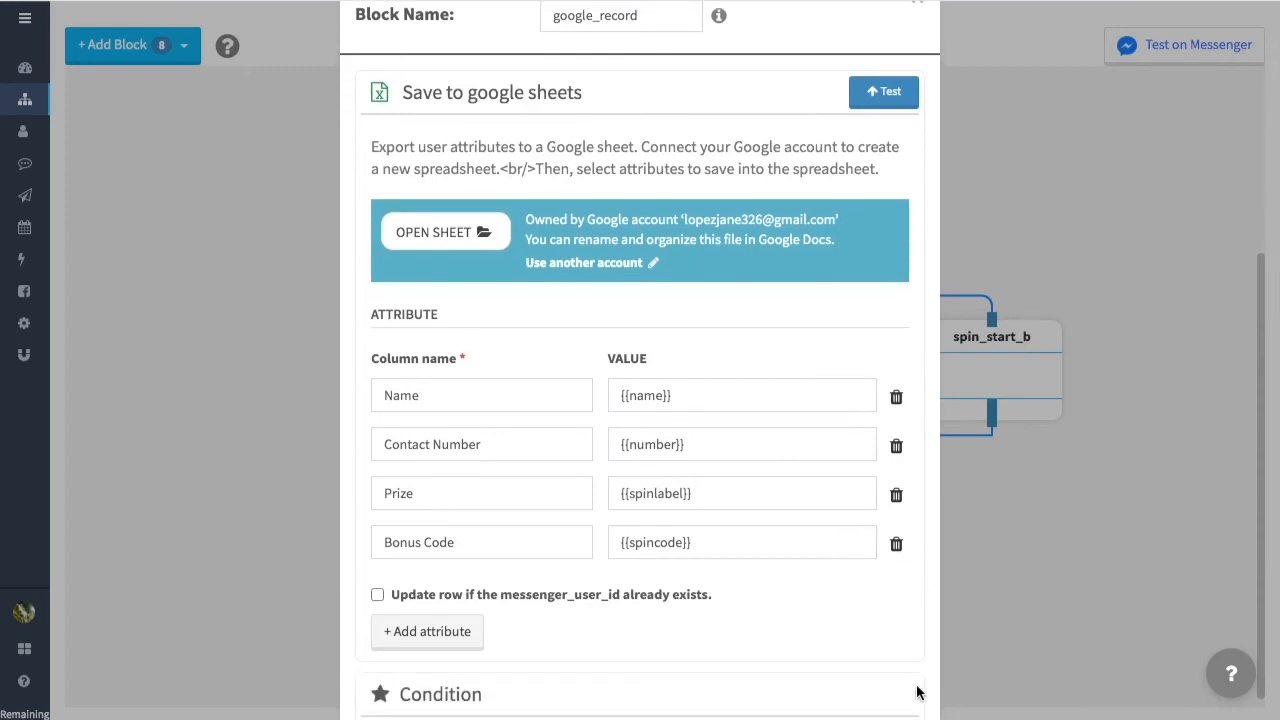
{"action": "scroll", "coordinate": [917, 690], "scroll_direction": "down", "scroll_amount": 4}
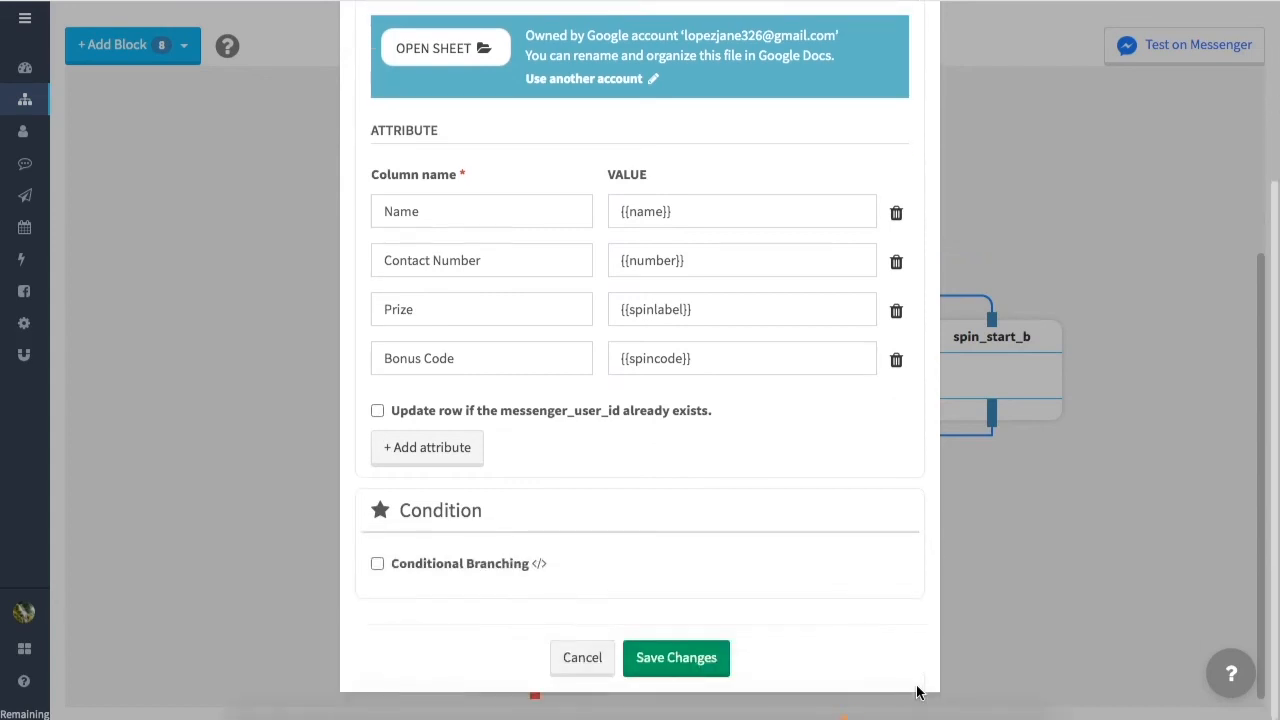
{"action": "left_click", "coordinate": [695, 665]}
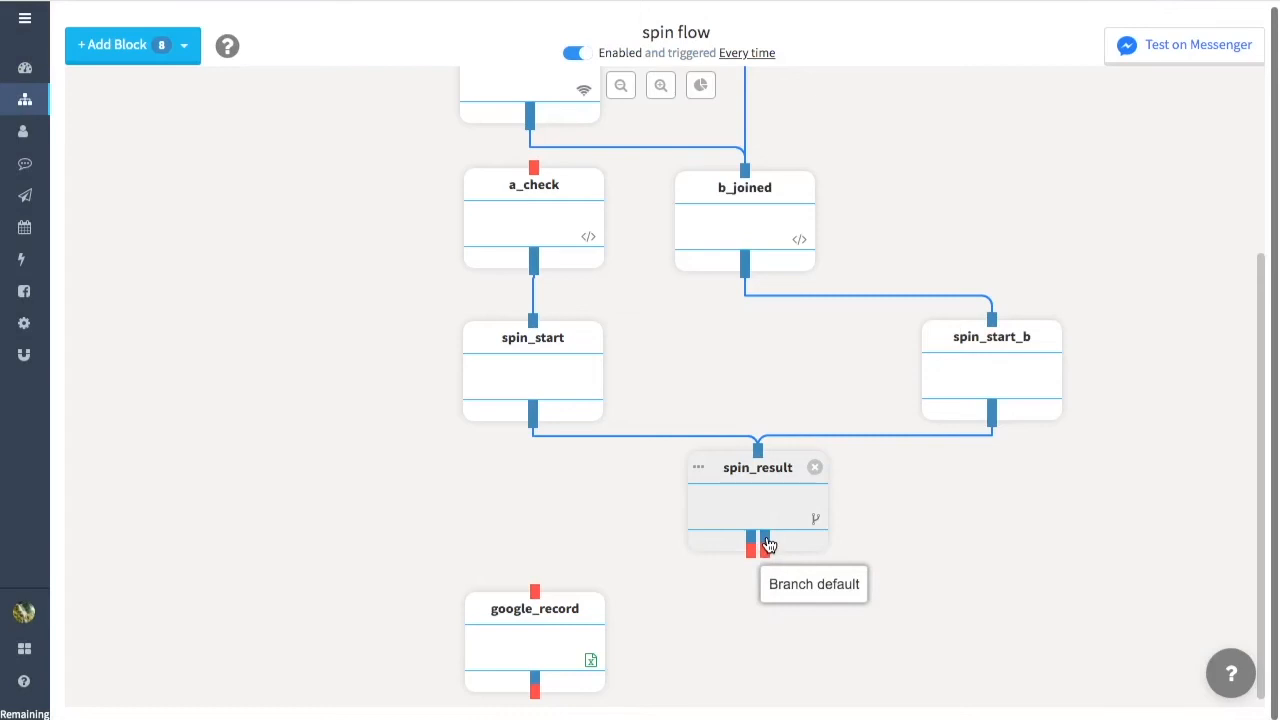
Step: Add a Conversation block below spin_start_b, name it spin_turn, and give it a message about sharing with at least 3 friends
{"action": "left_click", "coordinate": [182, 50]}
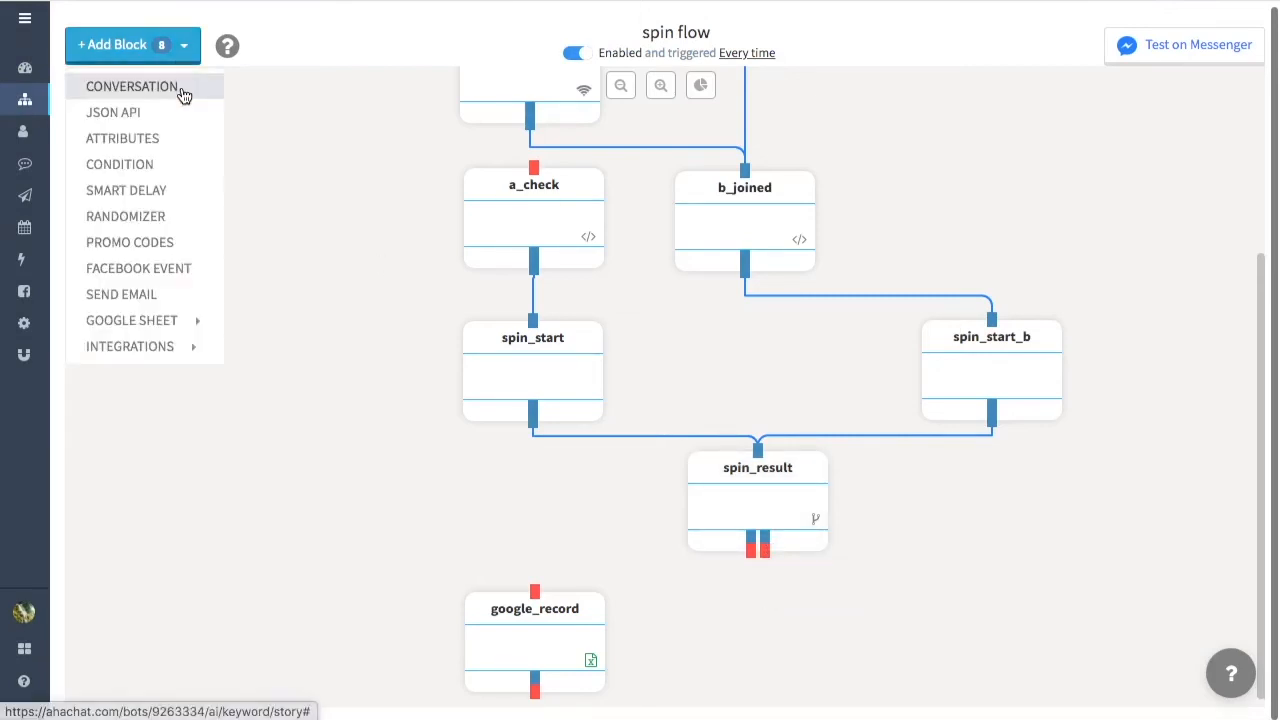
{"action": "left_click", "coordinate": [180, 88]}
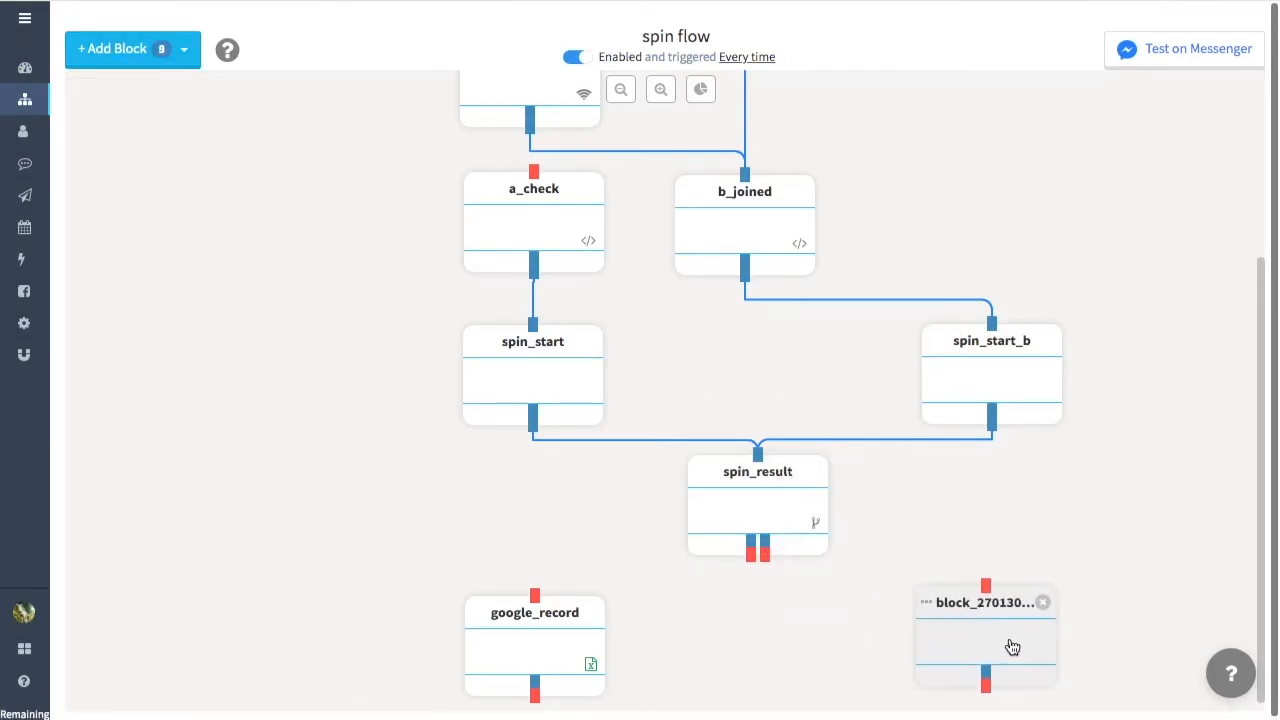
{"action": "left_click", "coordinate": [1018, 656]}
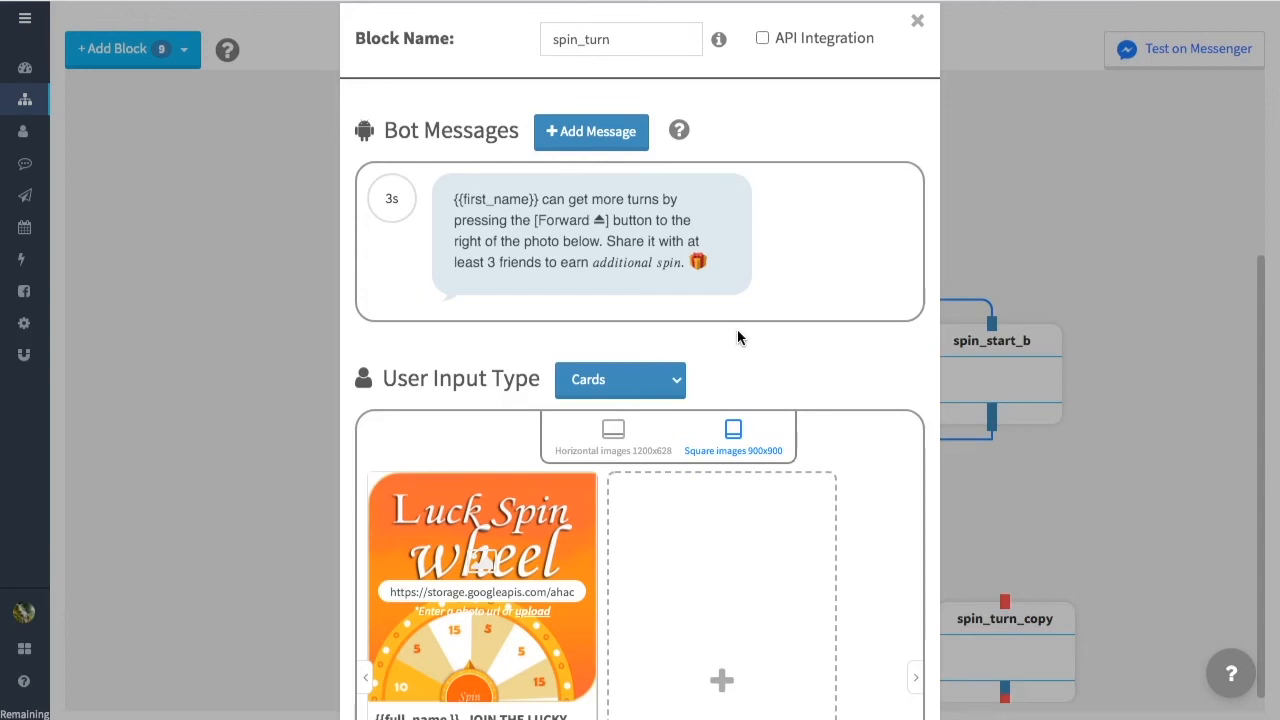
Step: Review the spin_turn card and its SPIN TO RECEIVE GIFT button's m.me URL with Native webview size, and save the block
{"action": "scroll", "coordinate": [800, 369], "scroll_direction": "down", "scroll_amount": 3}
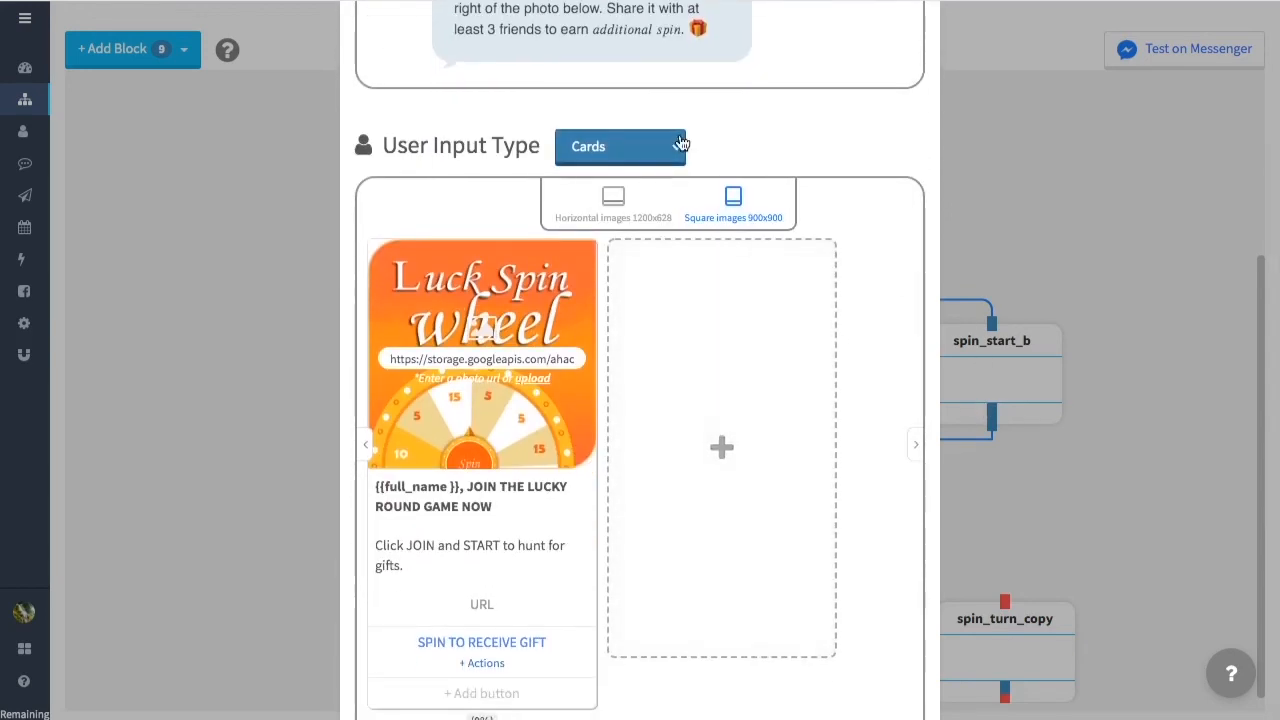
{"action": "scroll", "coordinate": [1017, 372], "scroll_direction": "down", "scroll_amount": 1}
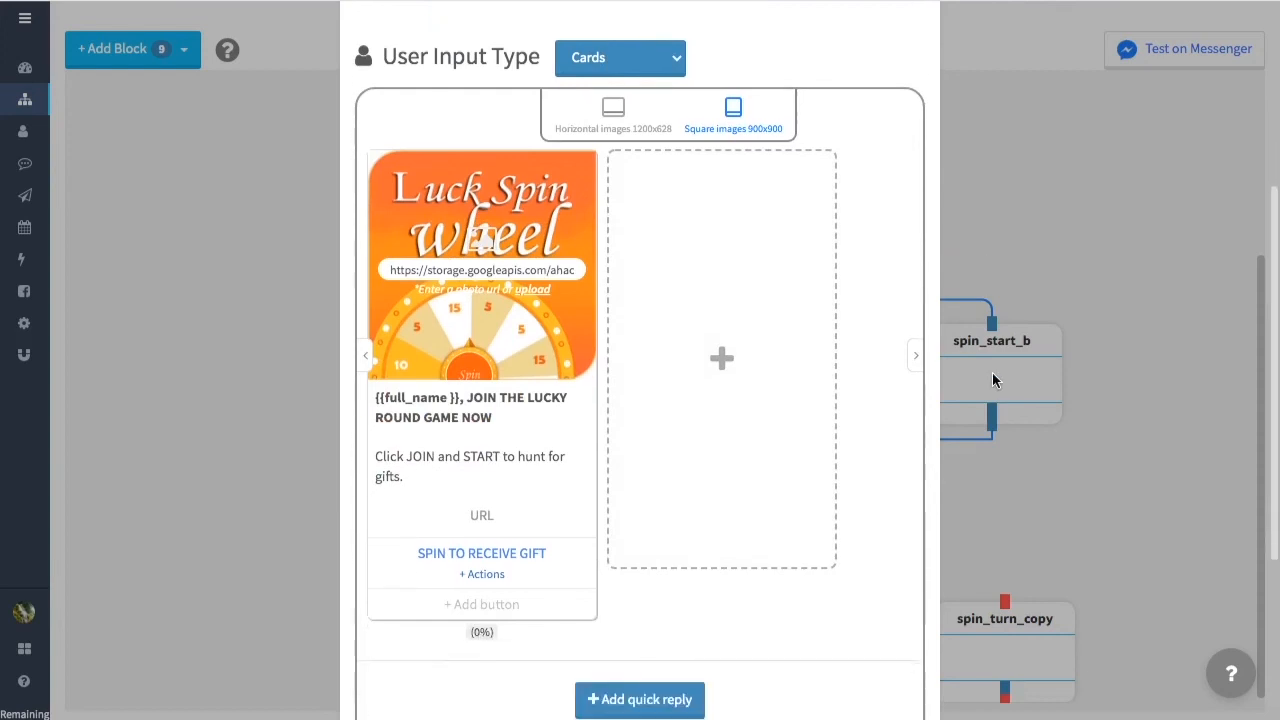
{"action": "left_click", "coordinate": [501, 563]}
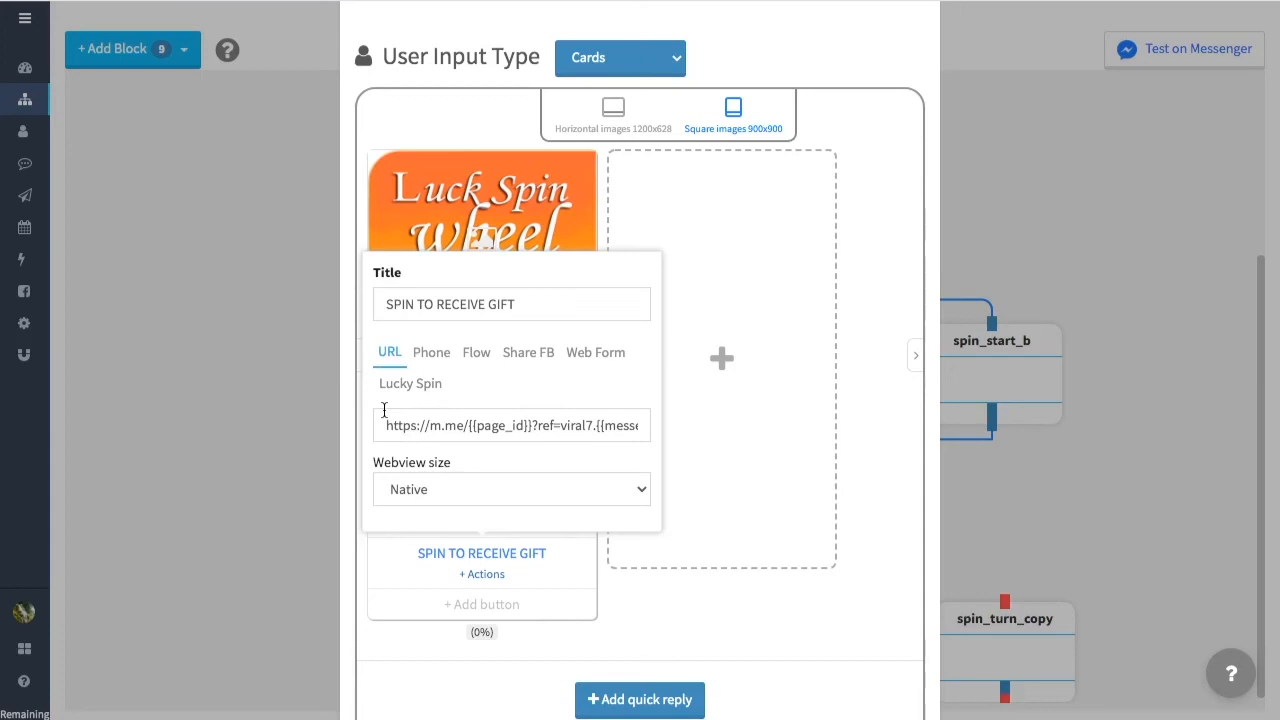
{"action": "left_click", "coordinate": [874, 669]}
{"action": "scroll", "coordinate": [872, 671], "scroll_direction": "down", "scroll_amount": 2}
{"action": "scroll", "coordinate": [872, 671], "scroll_direction": "up", "scroll_amount": 4}
{"action": "scroll", "coordinate": [871, 669], "scroll_direction": "down", "scroll_amount": 5}
{"action": "left_click", "coordinate": [705, 666]}
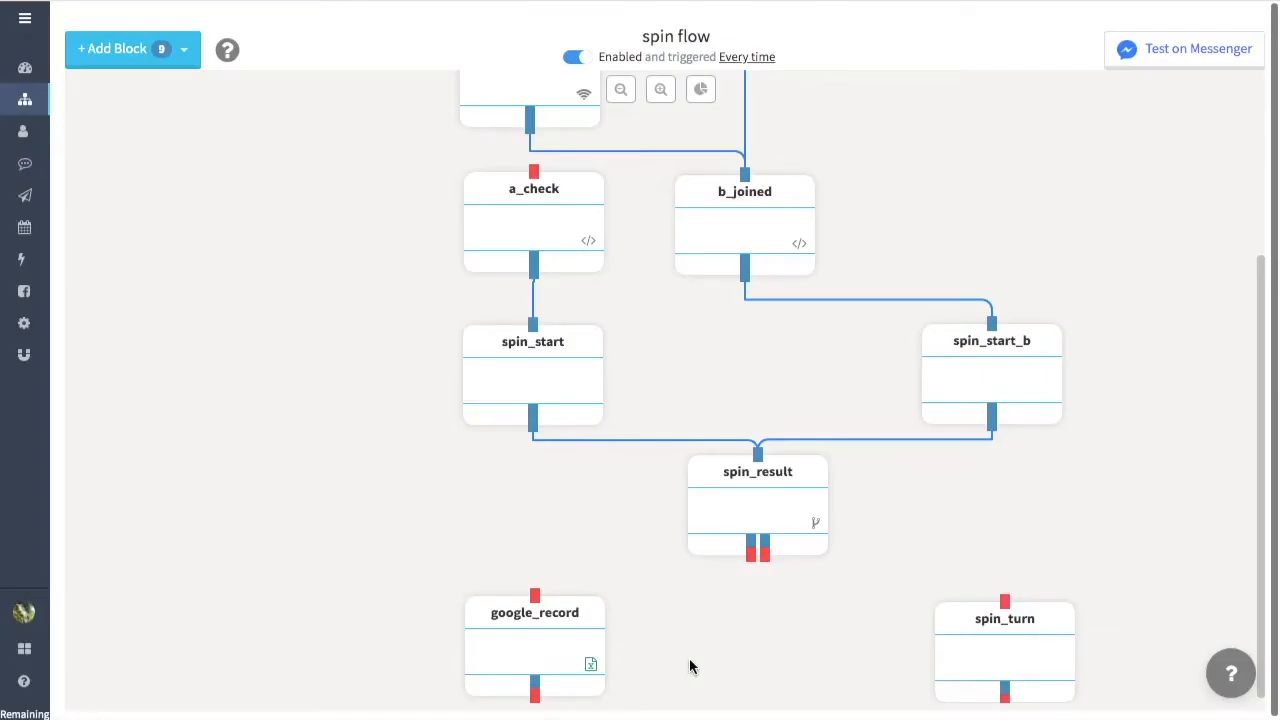
Step: Add another Conversation block and place it directly below google_record
{"action": "left_click", "coordinate": [176, 50]}
{"action": "left_click", "coordinate": [191, 94]}
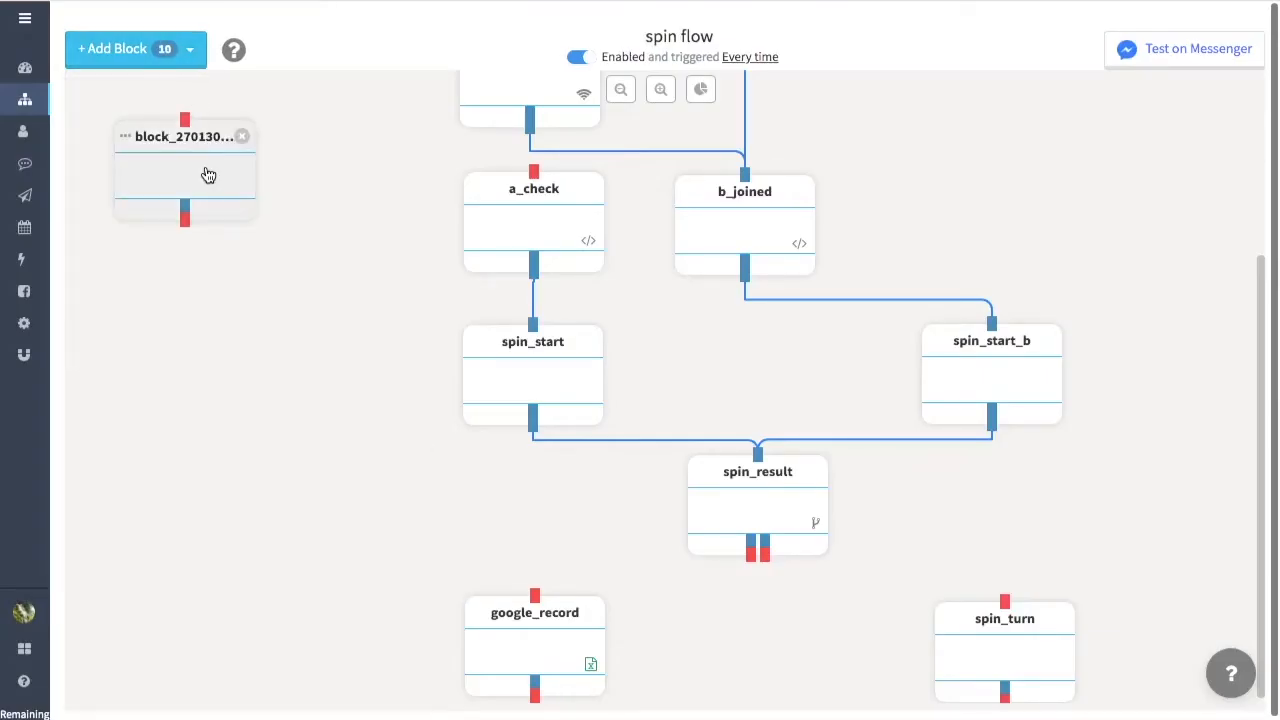
{"action": "scroll", "coordinate": [409, 548], "scroll_direction": "down", "scroll_amount": 1}
{"action": "left_click_drag", "start_coordinate": [400, 612], "coordinate": [606, 683]}
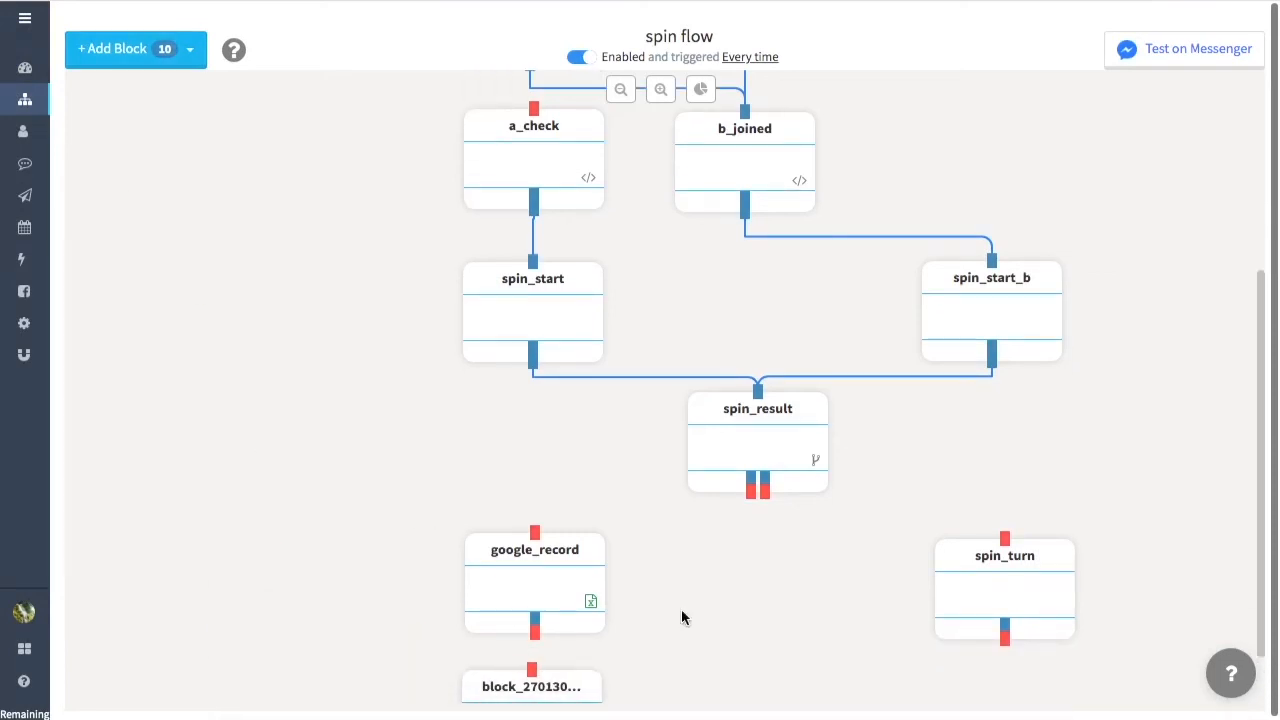
{"action": "scroll", "coordinate": [718, 621], "scroll_direction": "down", "scroll_amount": 1}
{"action": "left_click_drag", "start_coordinate": [551, 631], "coordinate": [563, 634]}
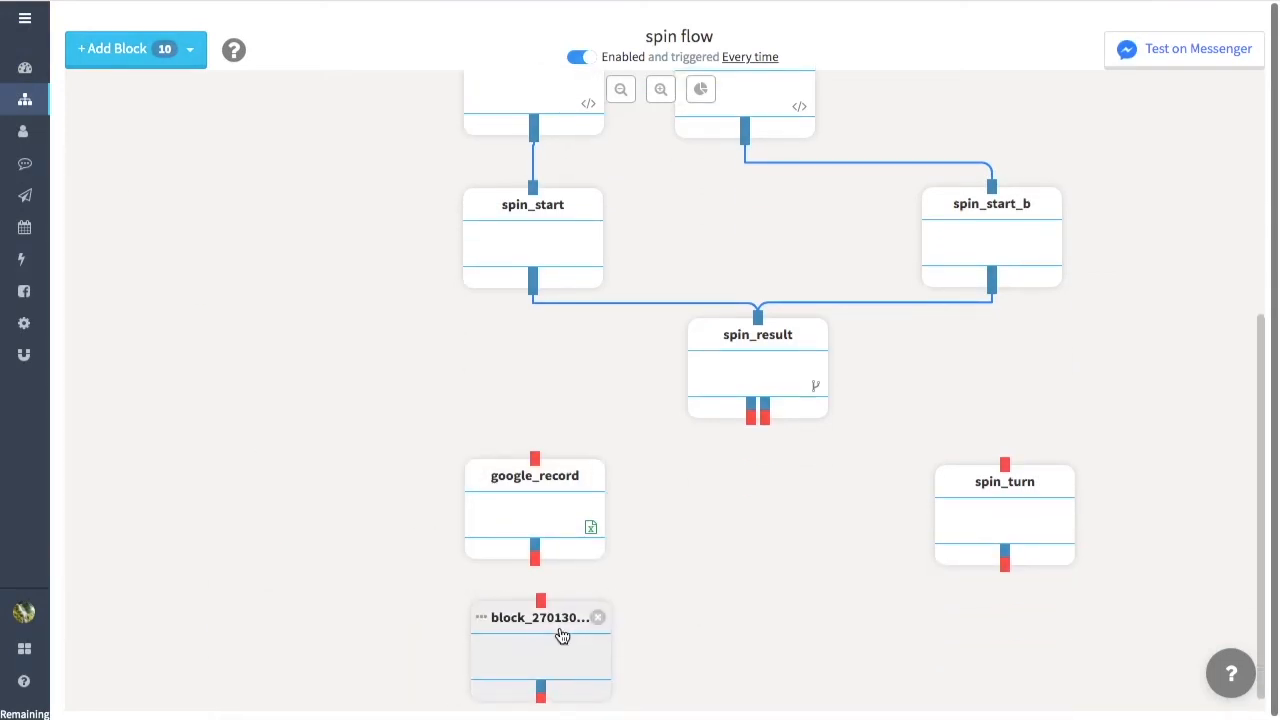
Step: Name the new block promo_received, with a {{spinlabel}} and {{spincode}} winning message and an "Okay, got it" quick reply, and save it
{"action": "left_click", "coordinate": [587, 661]}
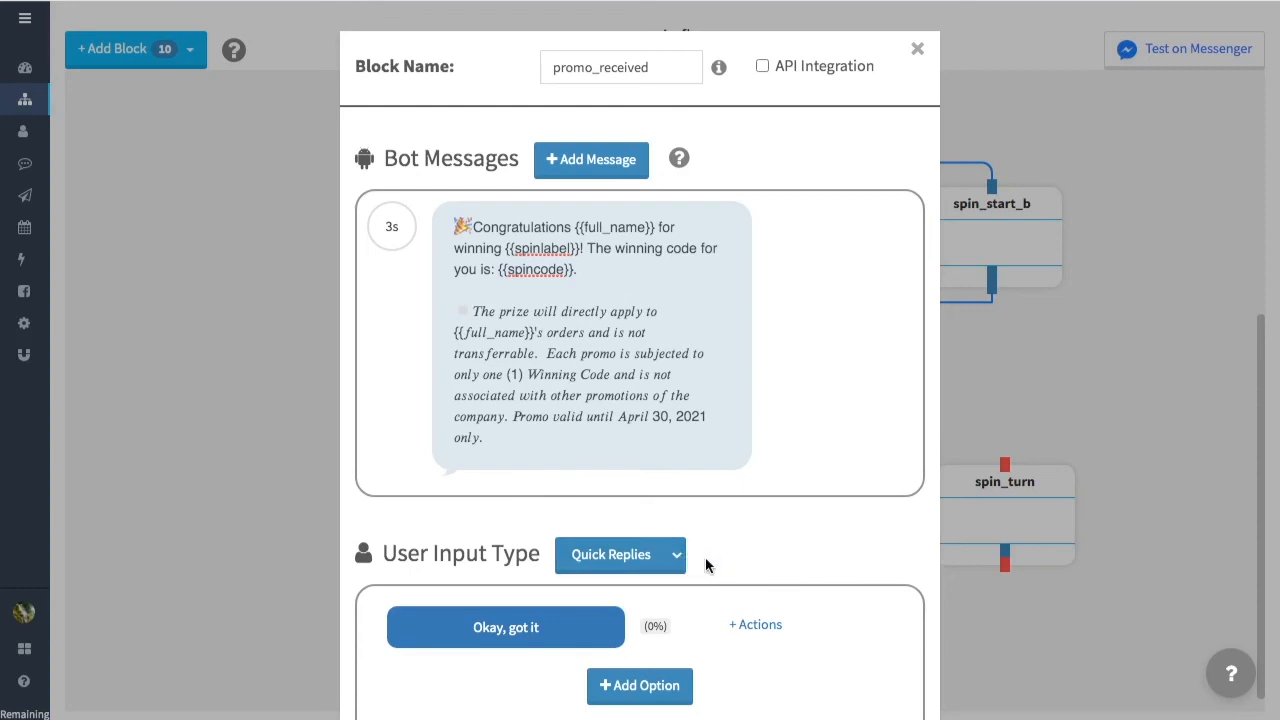
{"action": "scroll", "coordinate": [871, 556], "scroll_direction": "down", "scroll_amount": 1}
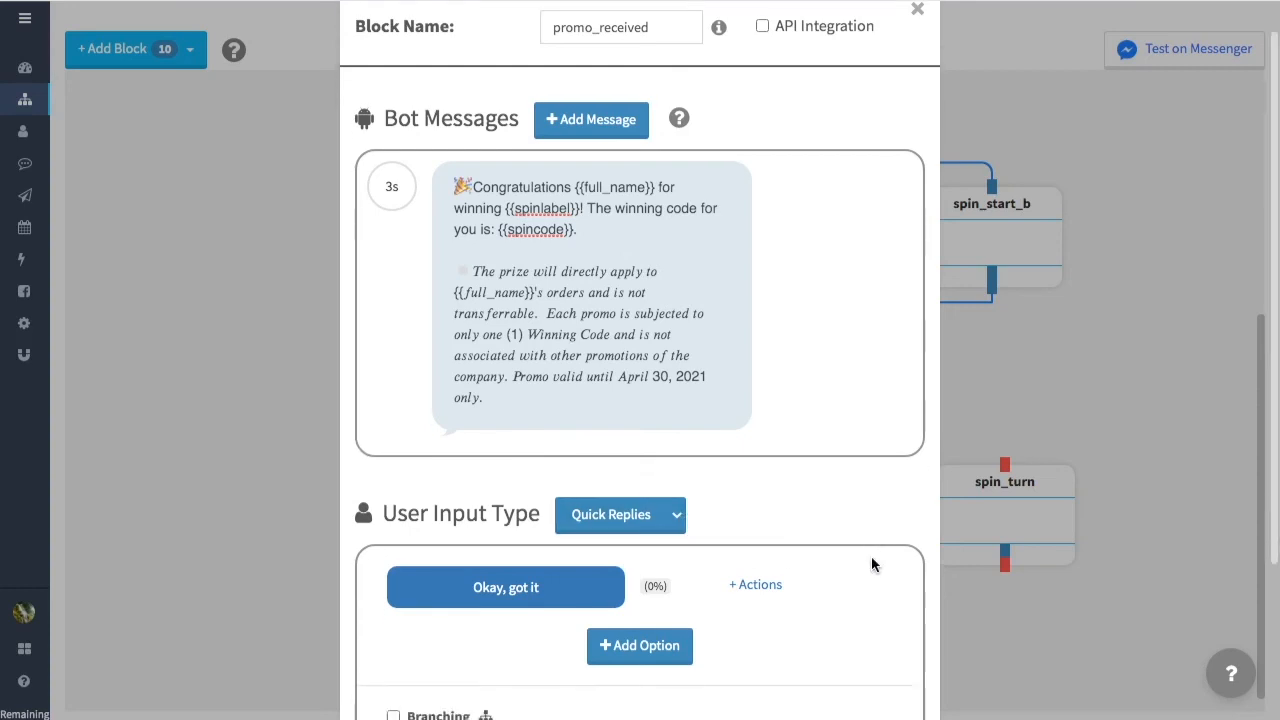
{"action": "scroll", "coordinate": [852, 613], "scroll_direction": "down", "scroll_amount": 5}
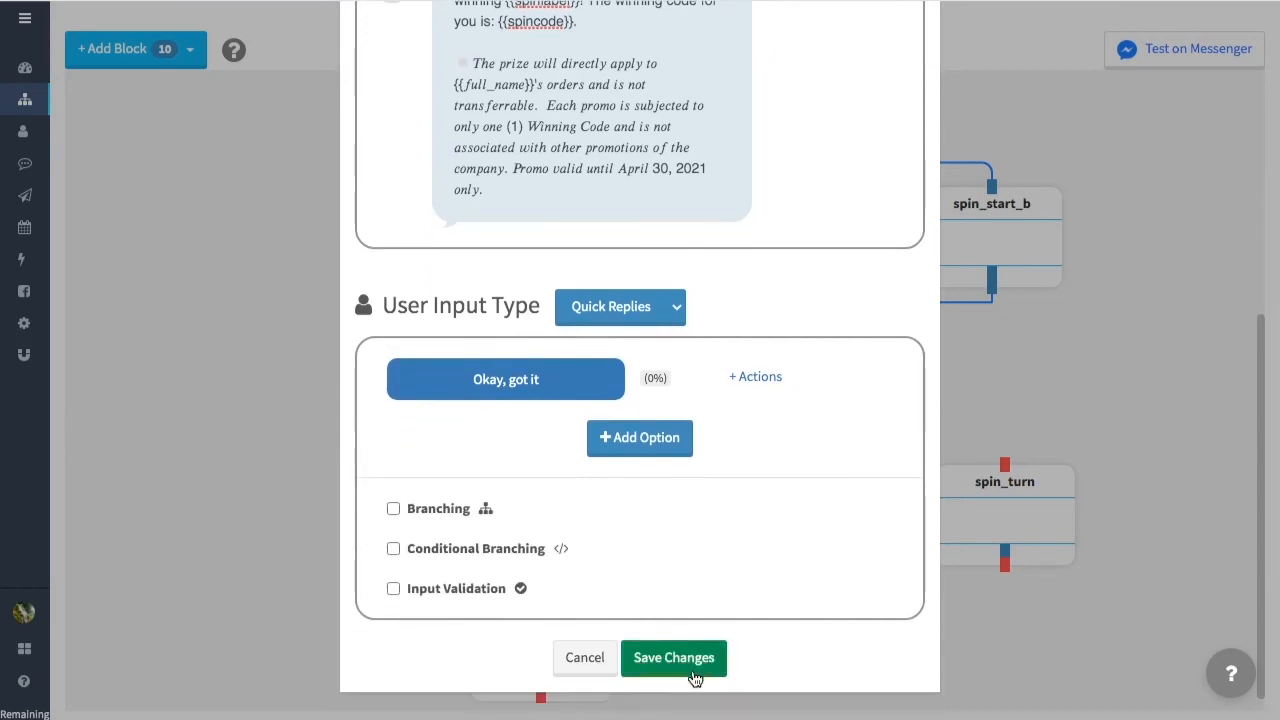
{"action": "left_click", "coordinate": [697, 660]}
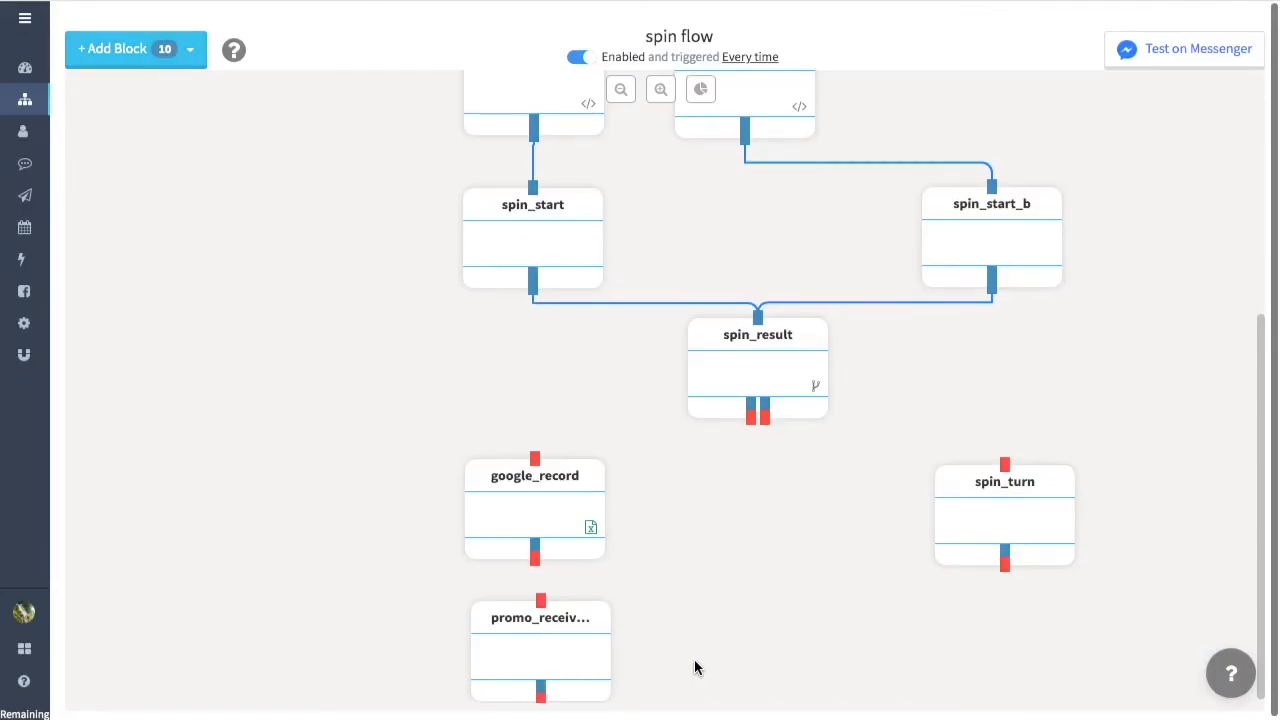
Step: Connect spin_result's first branch to google_record, google_record to promo_received, and spin_result's default branch to spin_turn, aligning the blocks
{"action": "left_click_drag", "start_coordinate": [751, 420], "coordinate": [535, 469]}
{"action": "left_click_drag", "start_coordinate": [575, 520], "coordinate": [586, 517]}
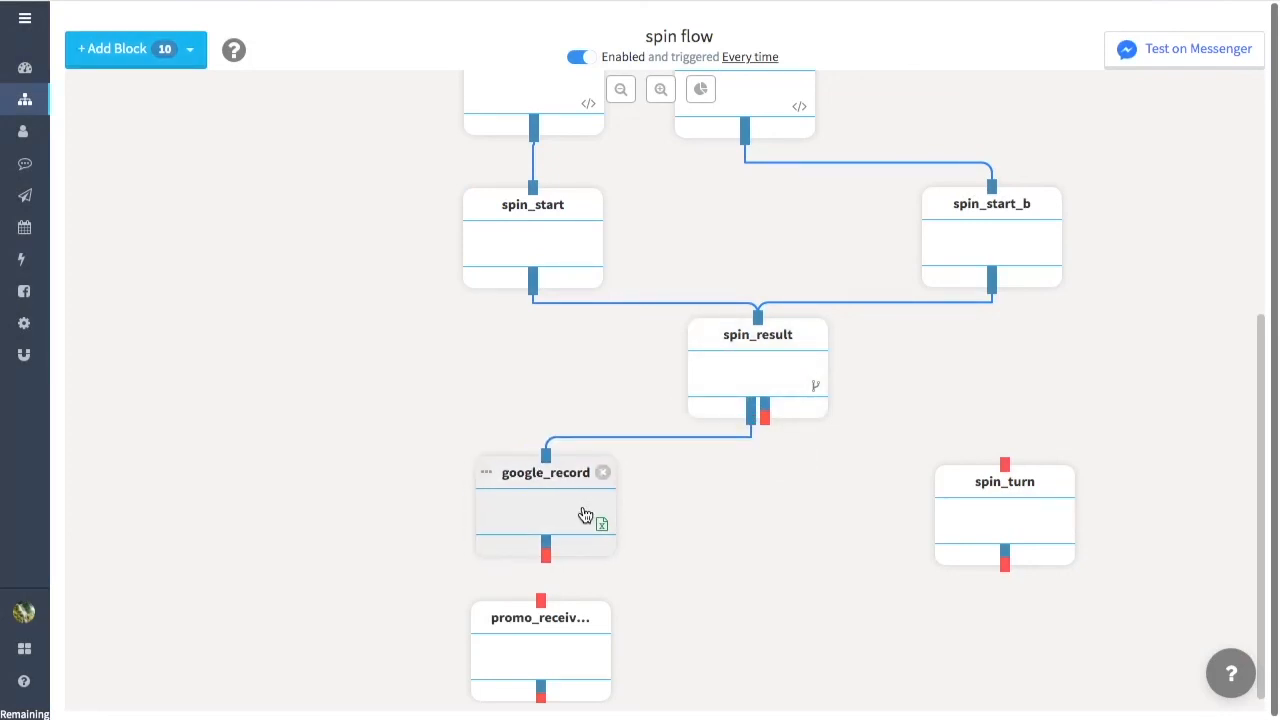
{"action": "left_click_drag", "start_coordinate": [546, 554], "coordinate": [543, 606]}
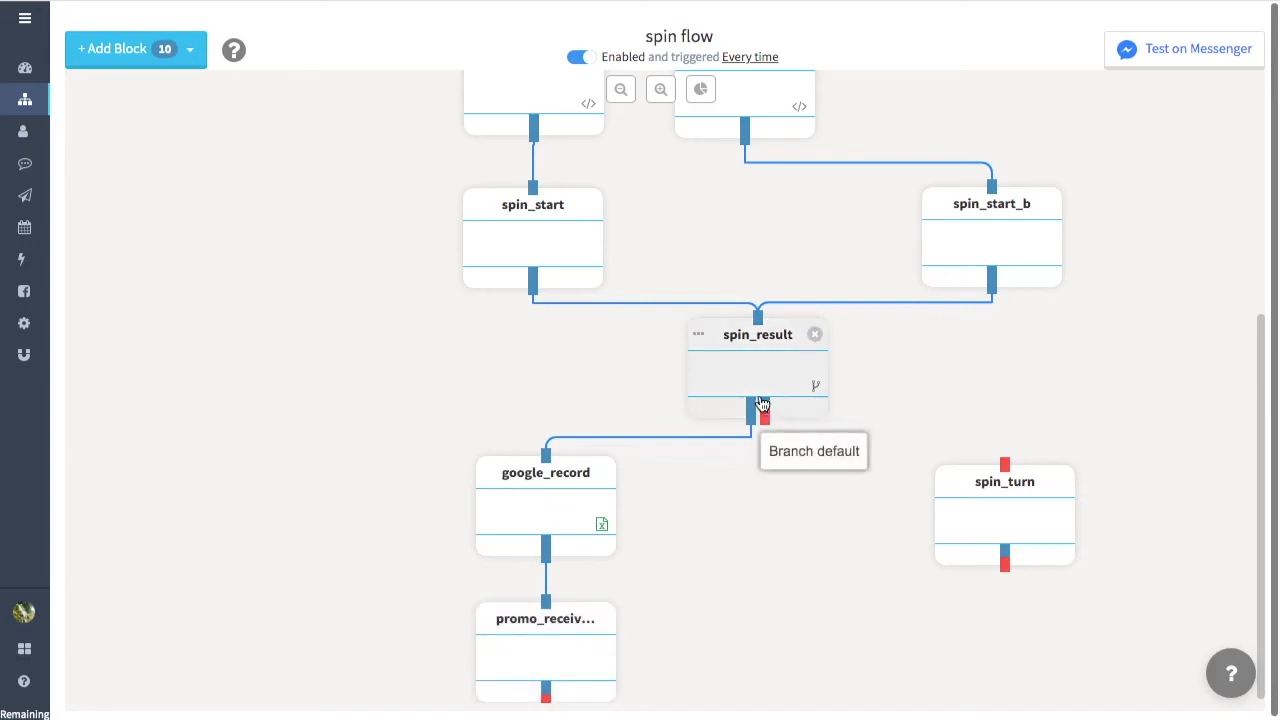
{"action": "left_click_drag", "start_coordinate": [766, 418], "coordinate": [1005, 466]}
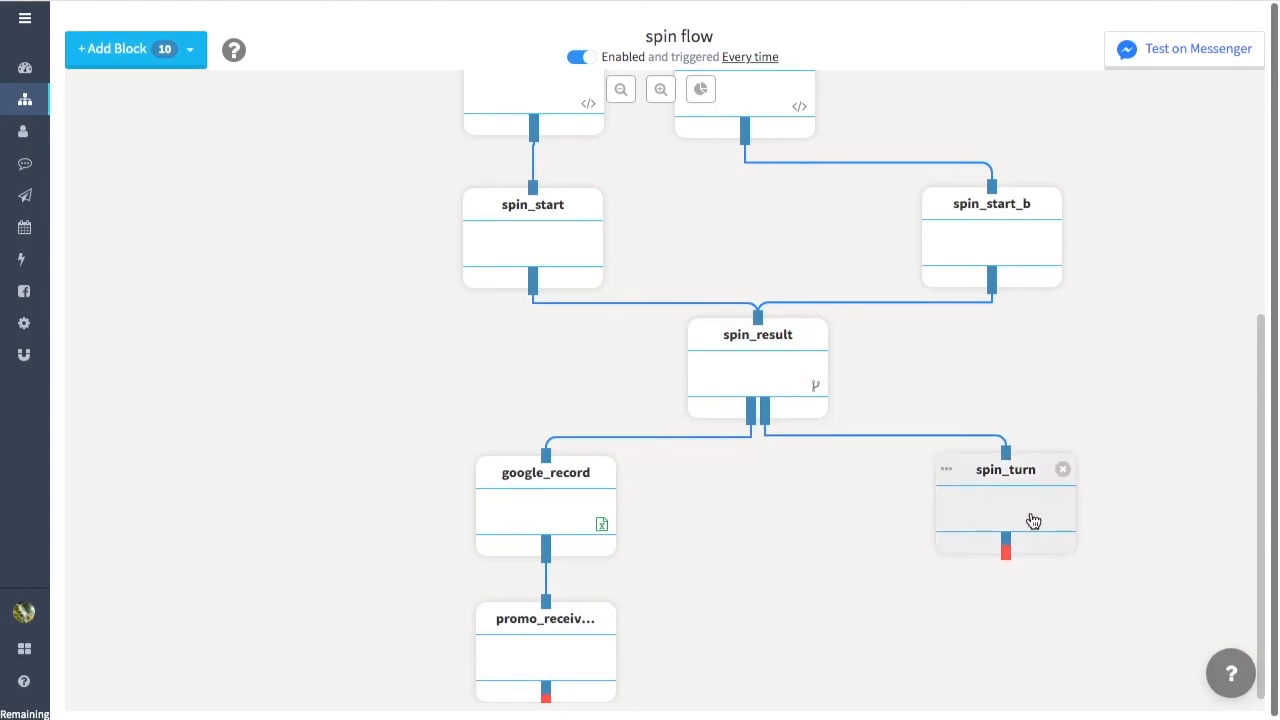
{"action": "scroll", "coordinate": [1127, 516], "scroll_direction": "up", "scroll_amount": 5}
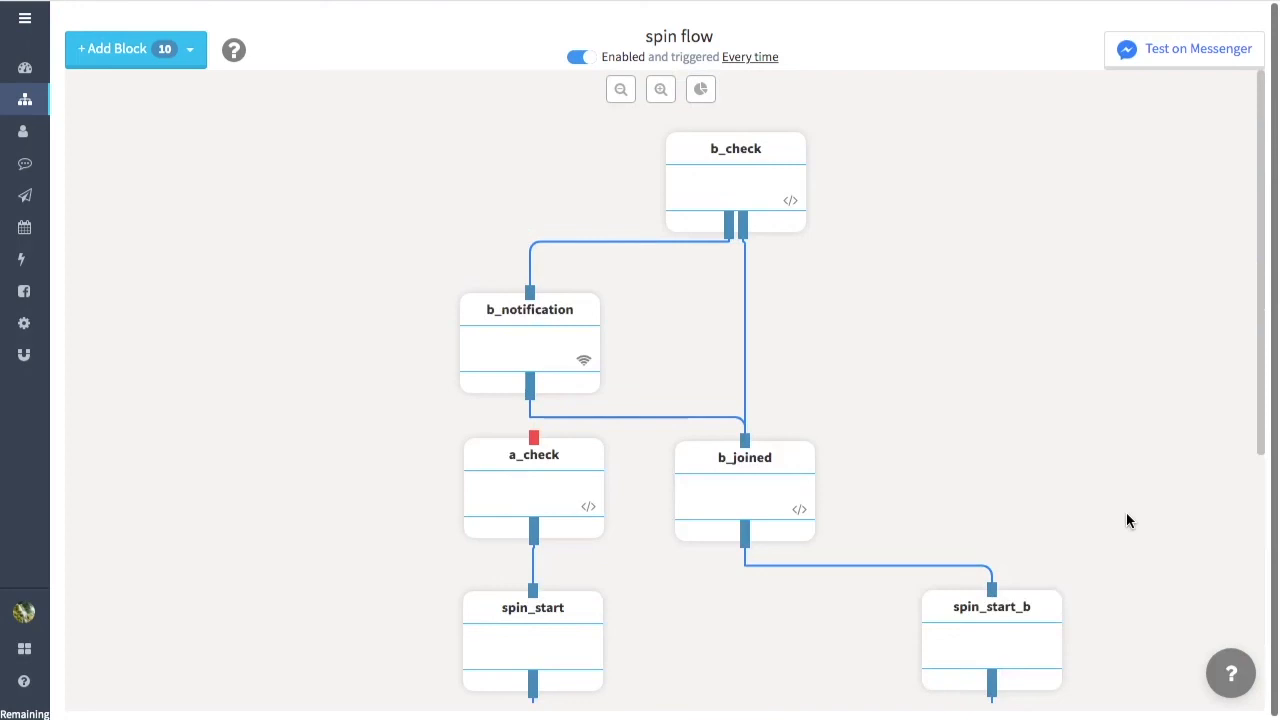
Step: Test the spin flow on Messenger and open the Bot Template 2 conversation
{"action": "scroll", "coordinate": [1126, 512], "scroll_direction": "down", "scroll_amount": 3}
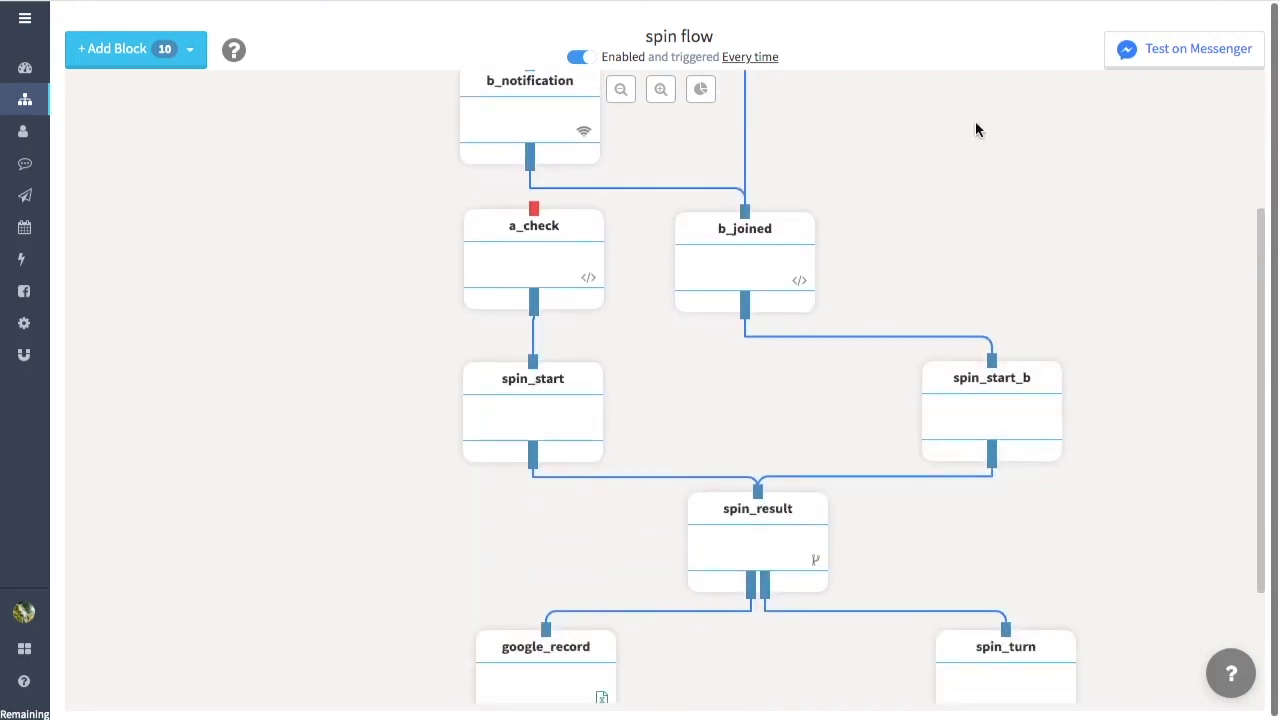
{"action": "left_click", "coordinate": [1166, 55]}
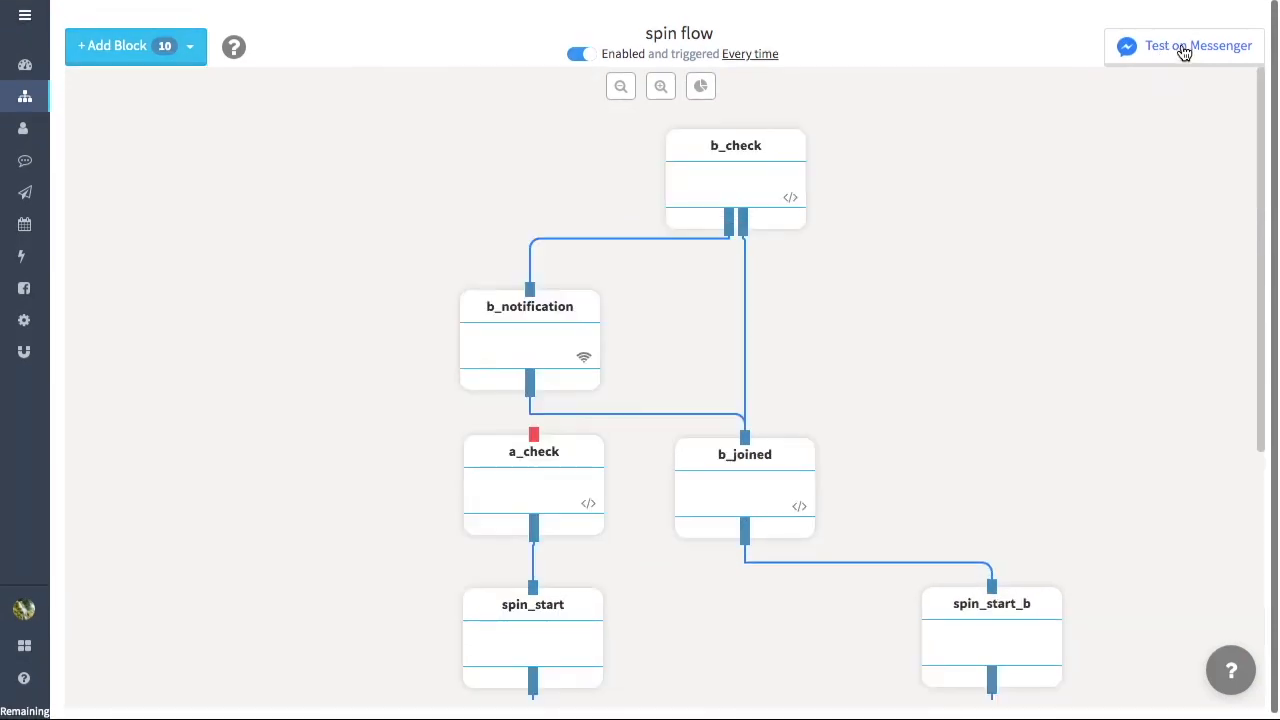
{"action": "left_click", "coordinate": [660, 183]}
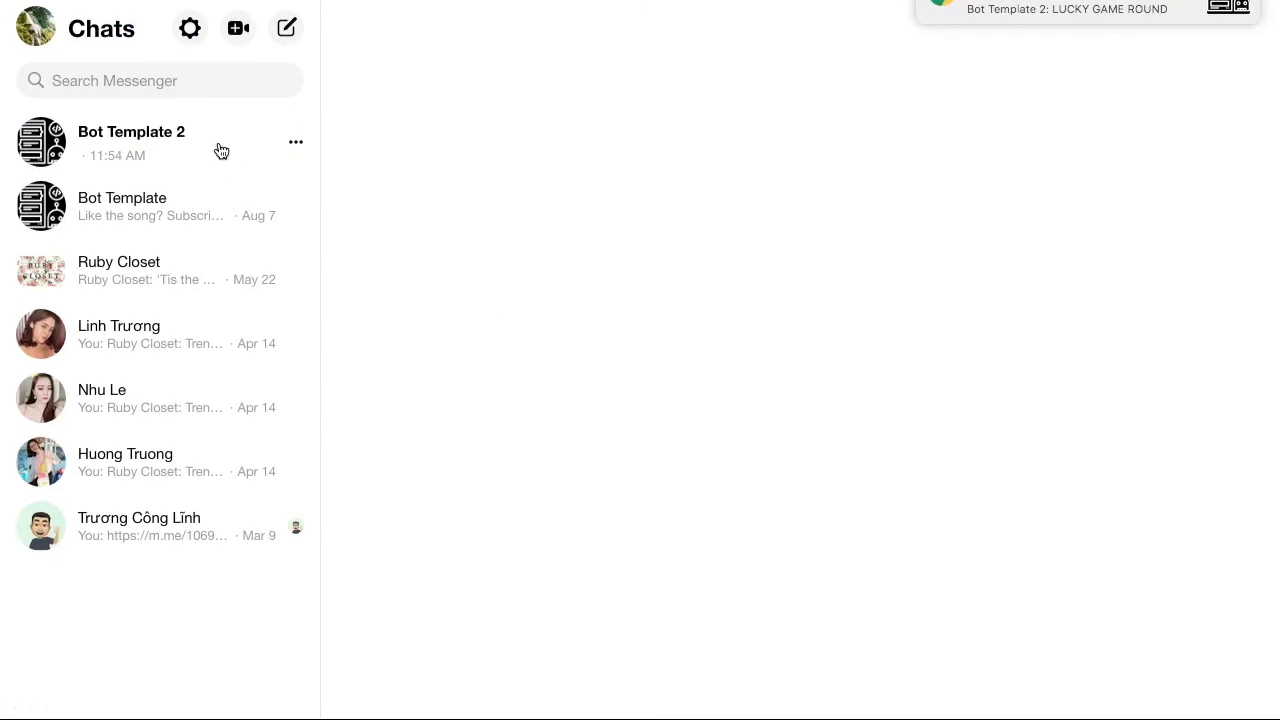
{"action": "left_click", "coordinate": [217, 149]}
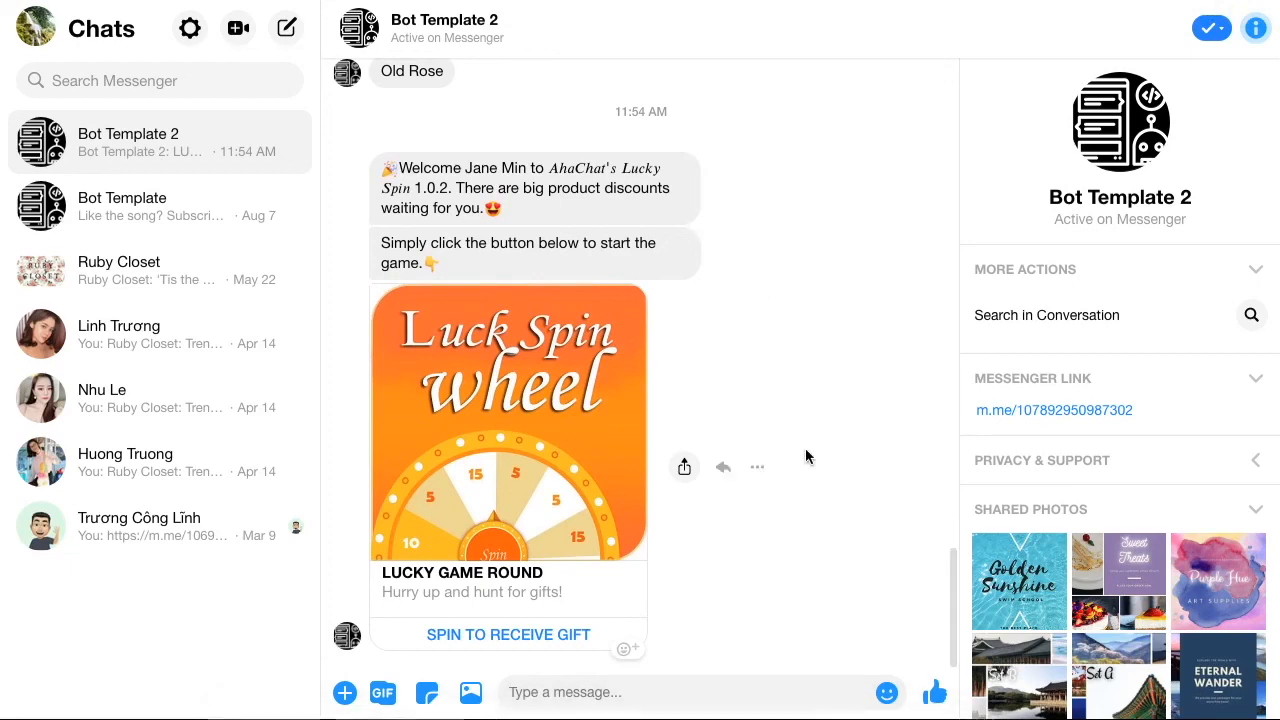
Step: Open the Lucky Spin game from the SPIN TO RECEIVE GIFT card, spin the wheel once, and claim the prize
{"action": "left_click", "coordinate": [546, 636]}
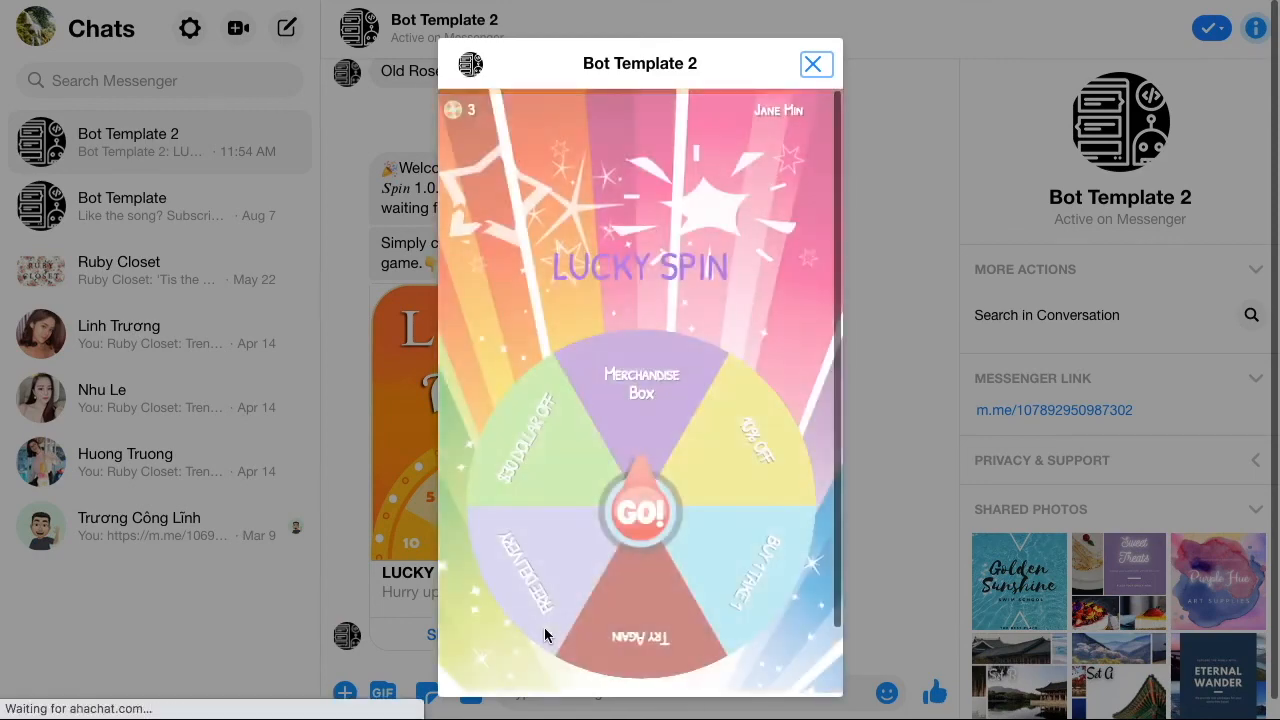
{"action": "left_click", "coordinate": [641, 496]}
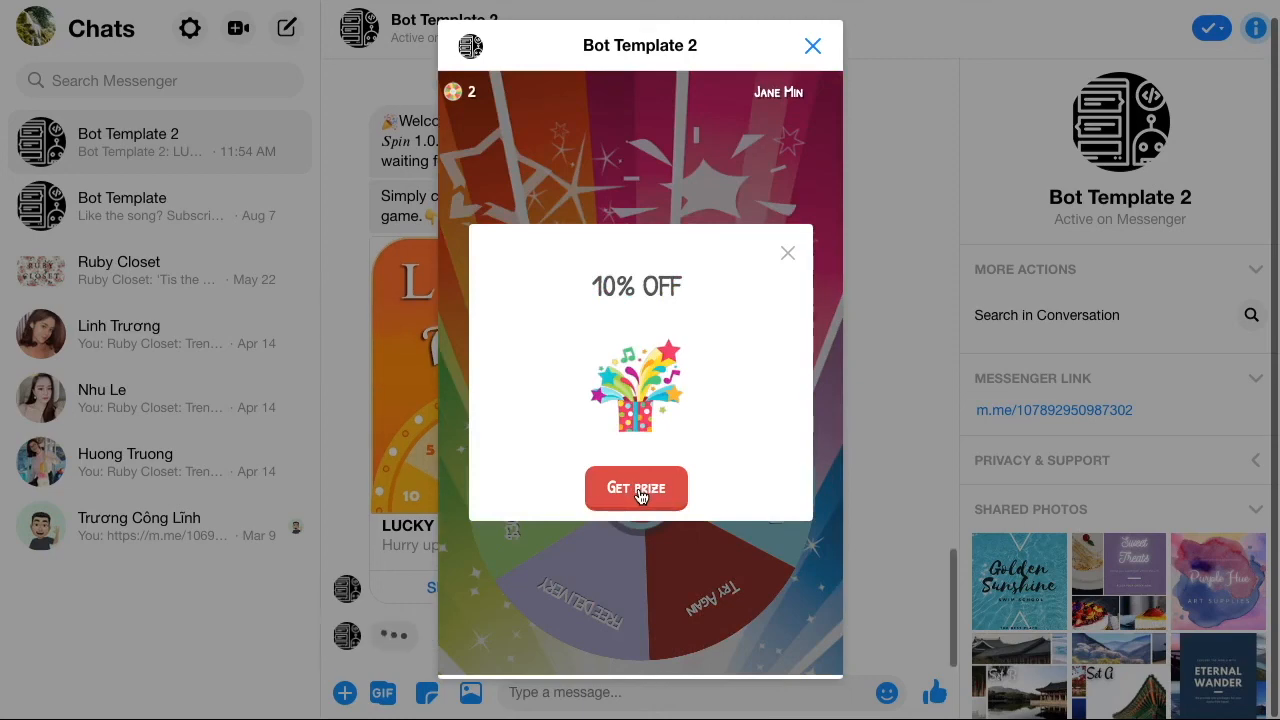
{"action": "left_click", "coordinate": [638, 490]}
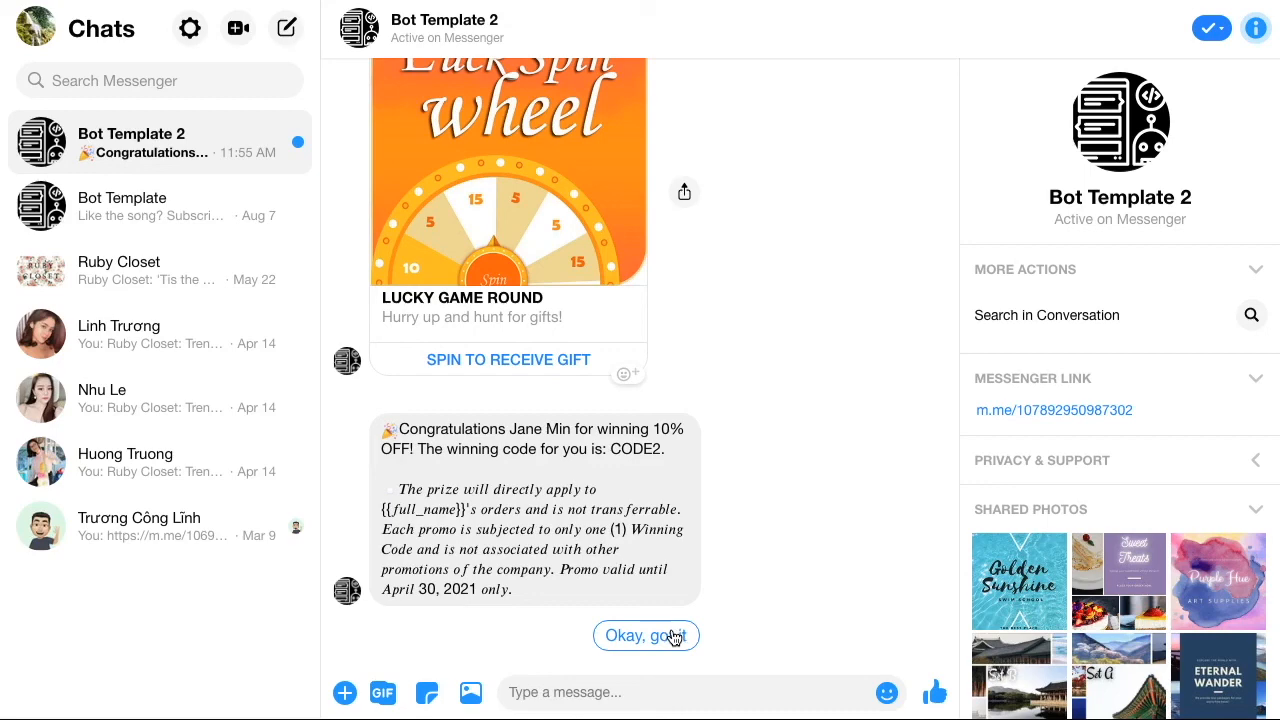
Step: Reopen the game from the same LUCKY GAME ROUND card, use the second turn, and claim its prize
{"action": "left_click", "coordinate": [505, 358]}
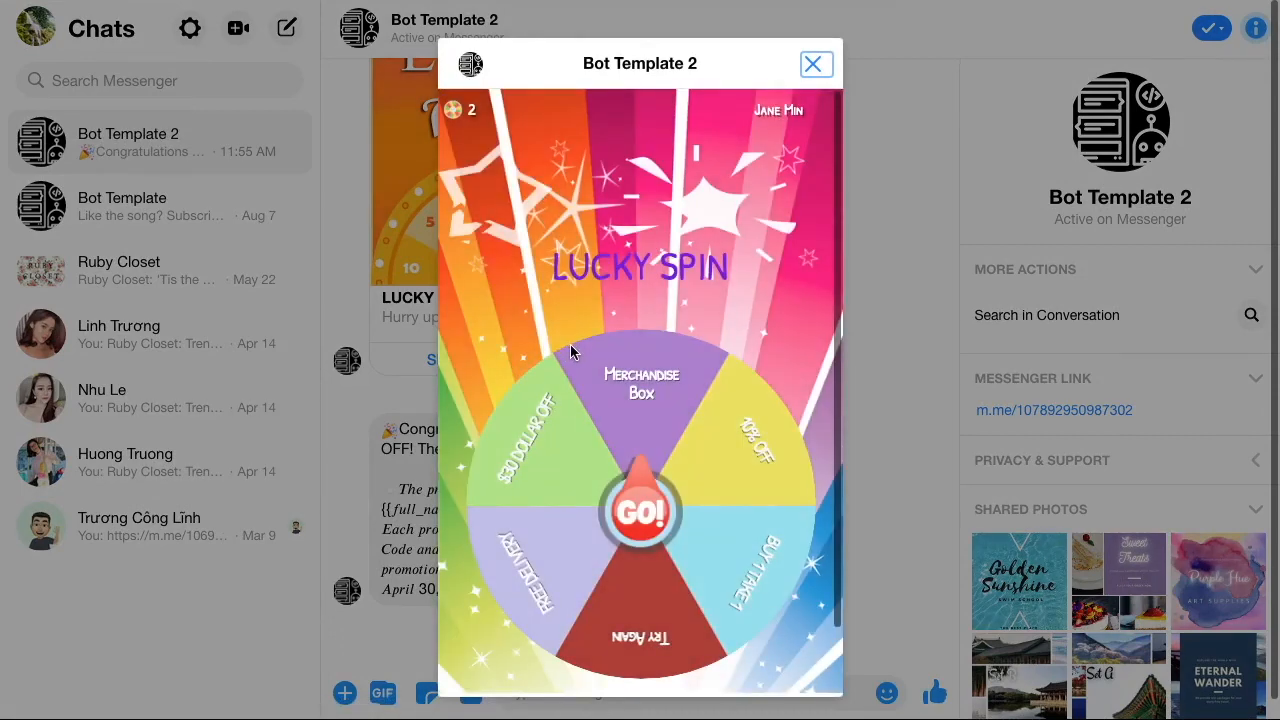
{"action": "left_click", "coordinate": [643, 516]}
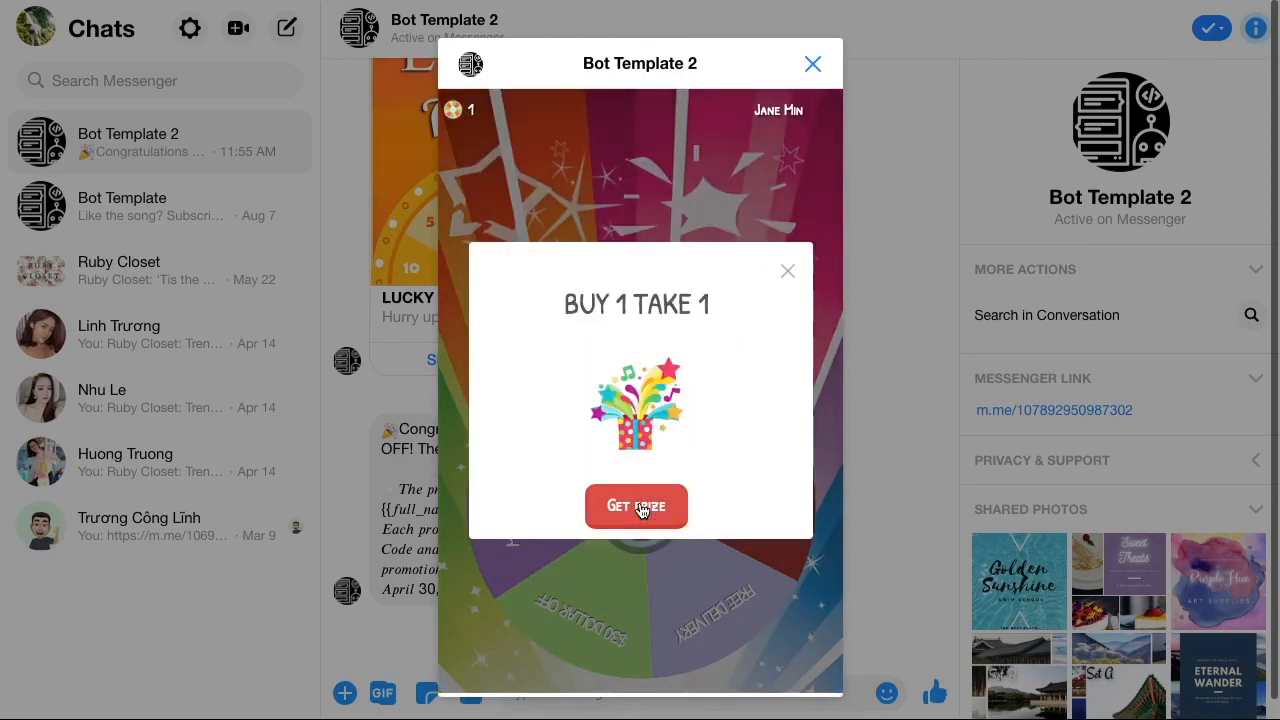
{"action": "left_click", "coordinate": [640, 507]}
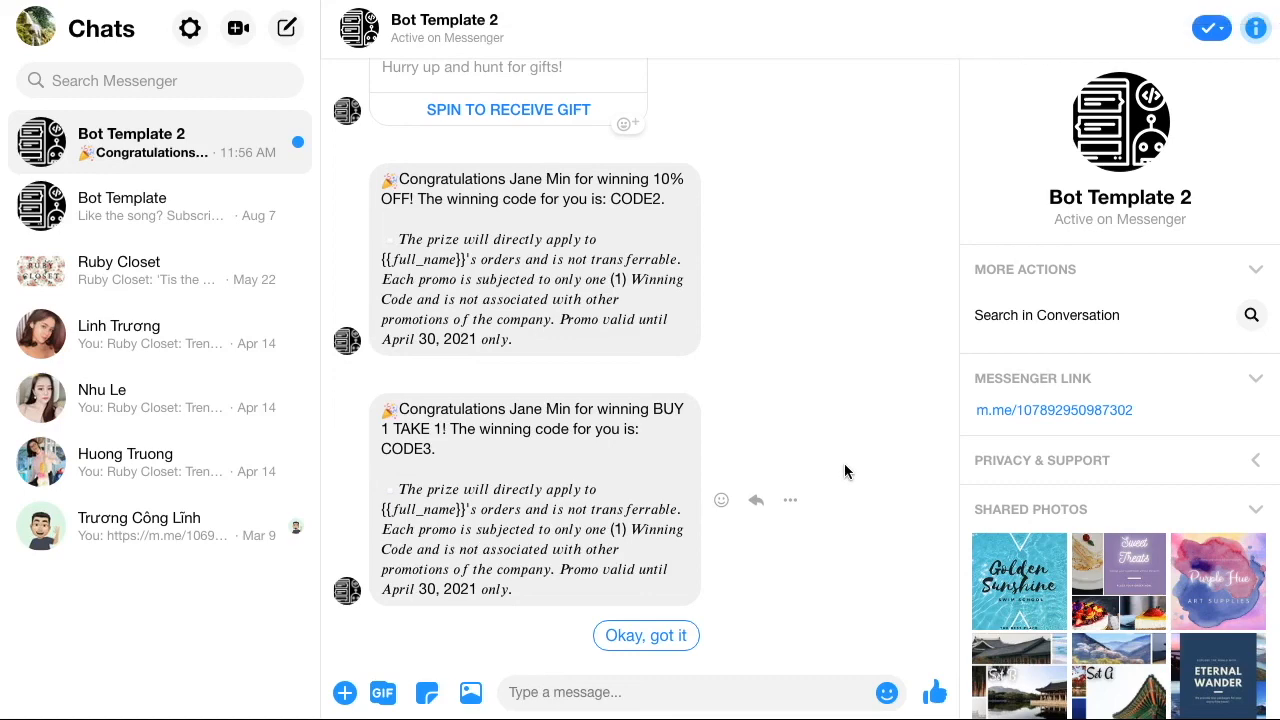
Step: Return to the LUCKY GAME ROUND card, spin the wheel with the third turn, and claim that prize
{"action": "scroll", "coordinate": [844, 471], "scroll_direction": "up", "scroll_amount": 3}
{"action": "left_click", "coordinate": [480, 330]}
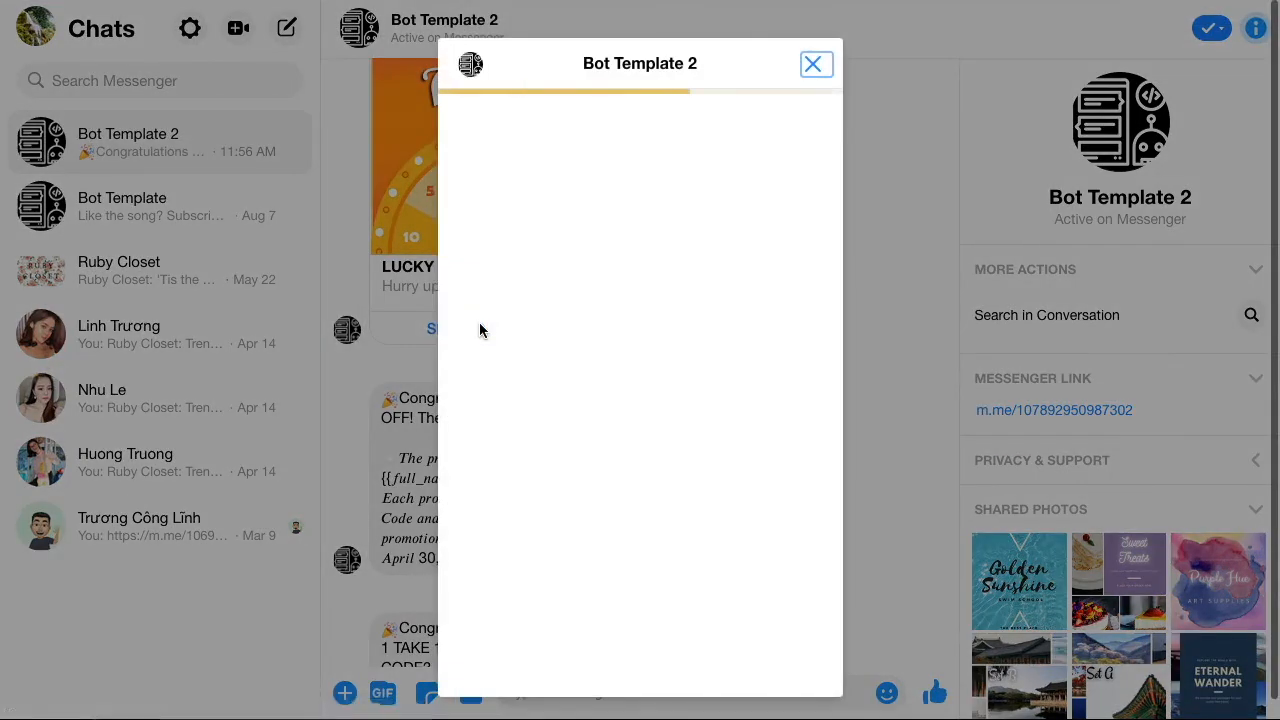
{"action": "left_click", "coordinate": [640, 513]}
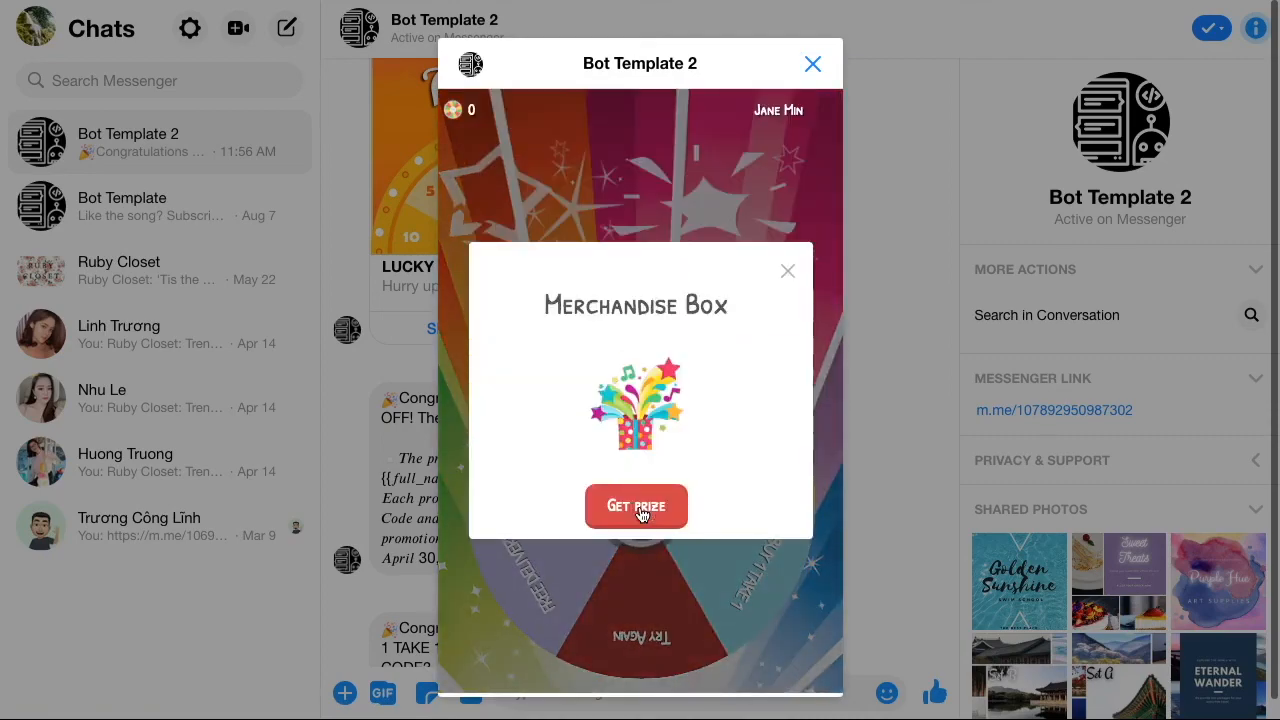
{"action": "left_click", "coordinate": [641, 514]}
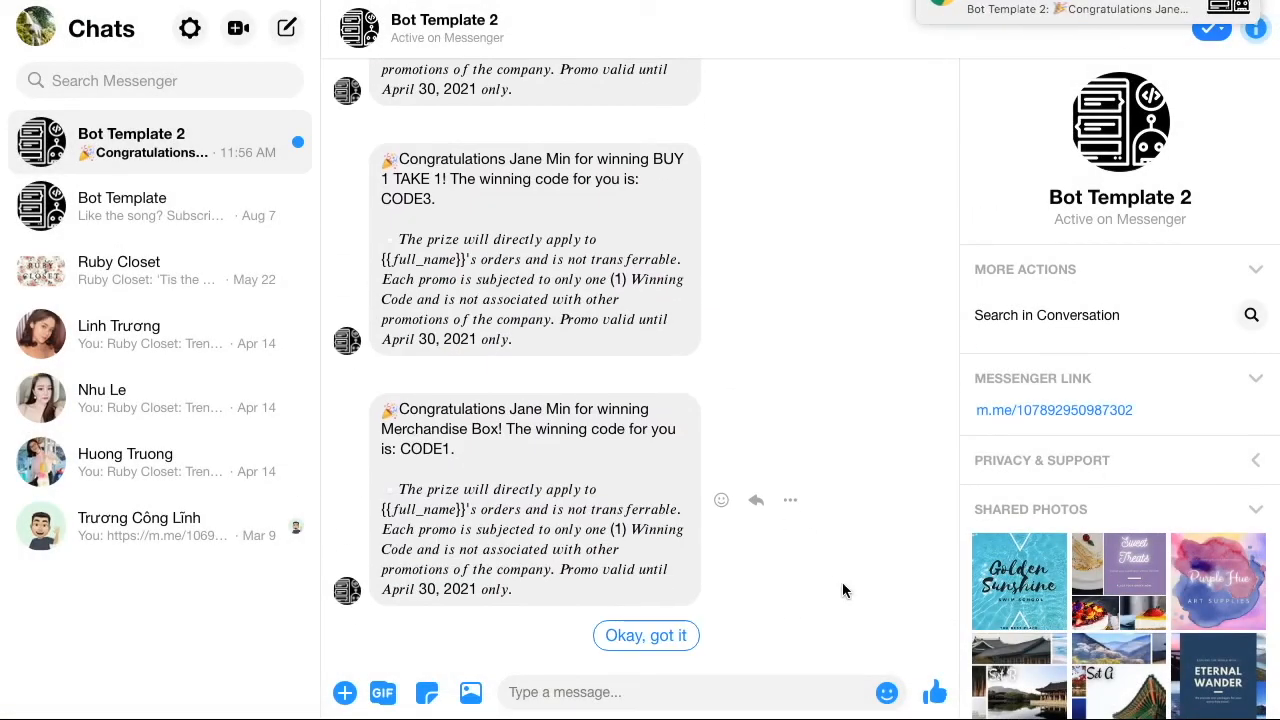
Step: Answer the winning message with "Okay, got it", reopen the wheel from the new card to check the remaining turns, and close the game
{"action": "left_click", "coordinate": [646, 635]}
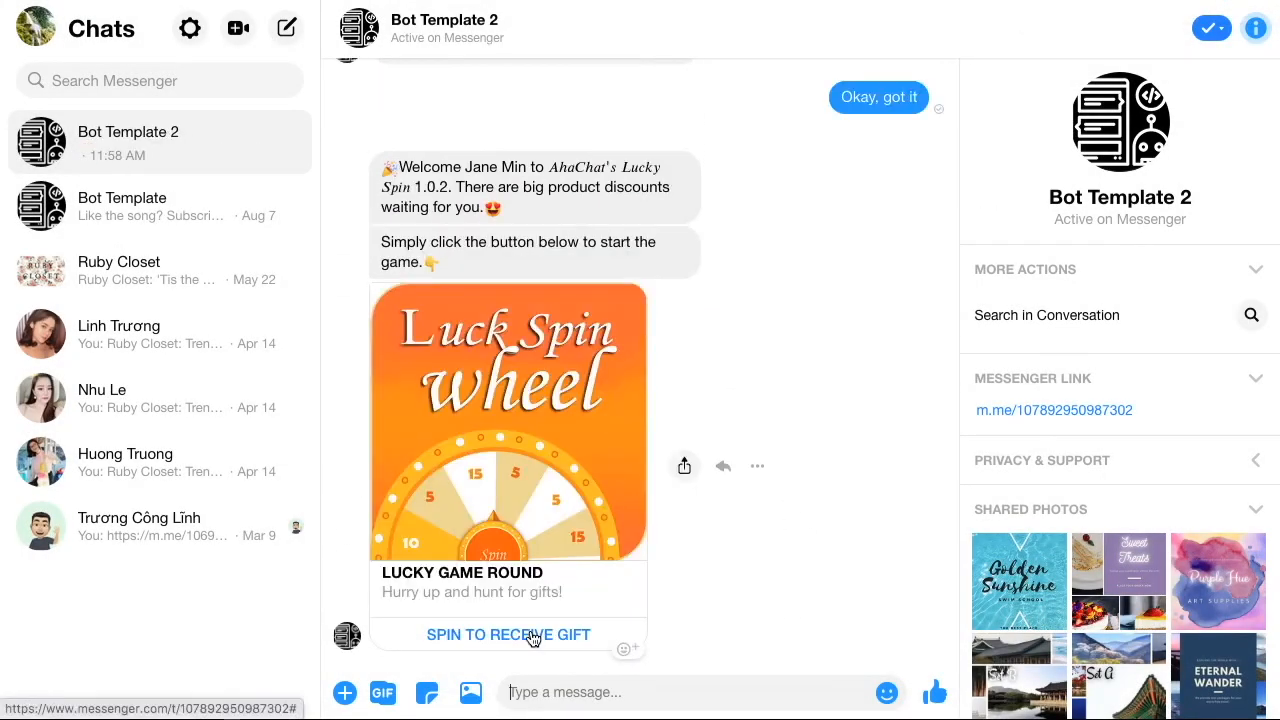
{"action": "left_click", "coordinate": [533, 636]}
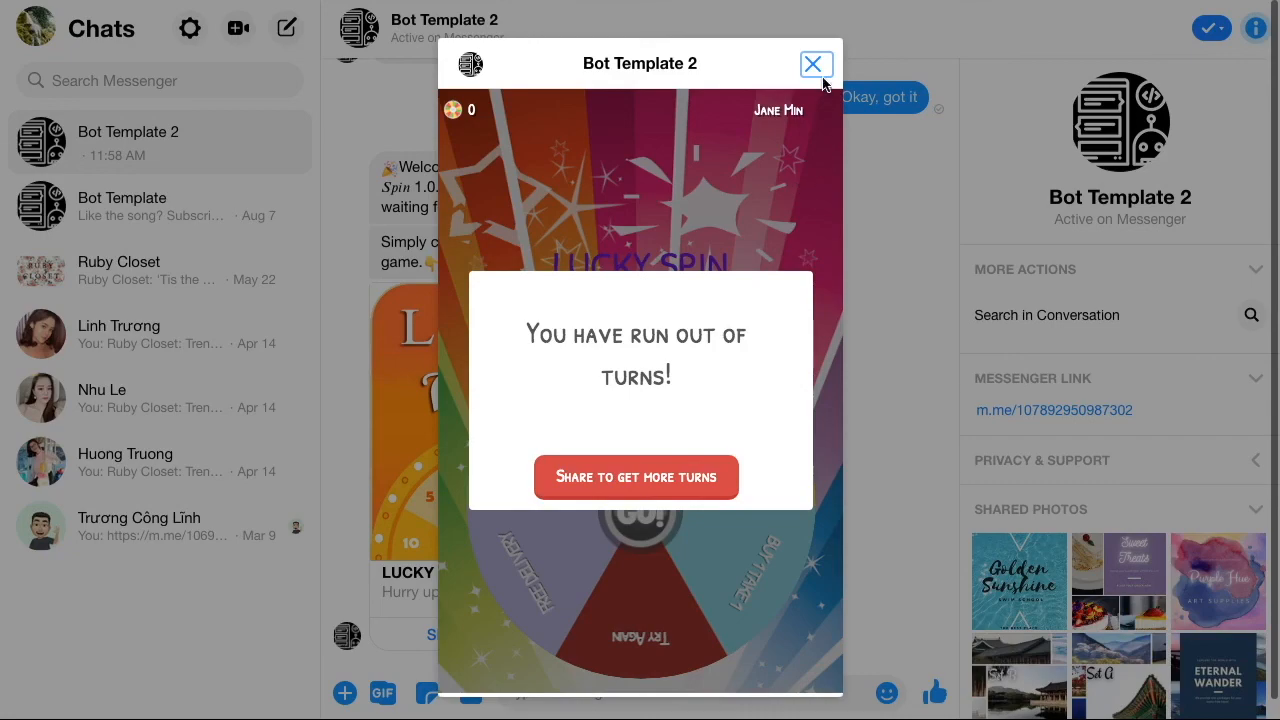
{"action": "left_click", "coordinate": [815, 66]}
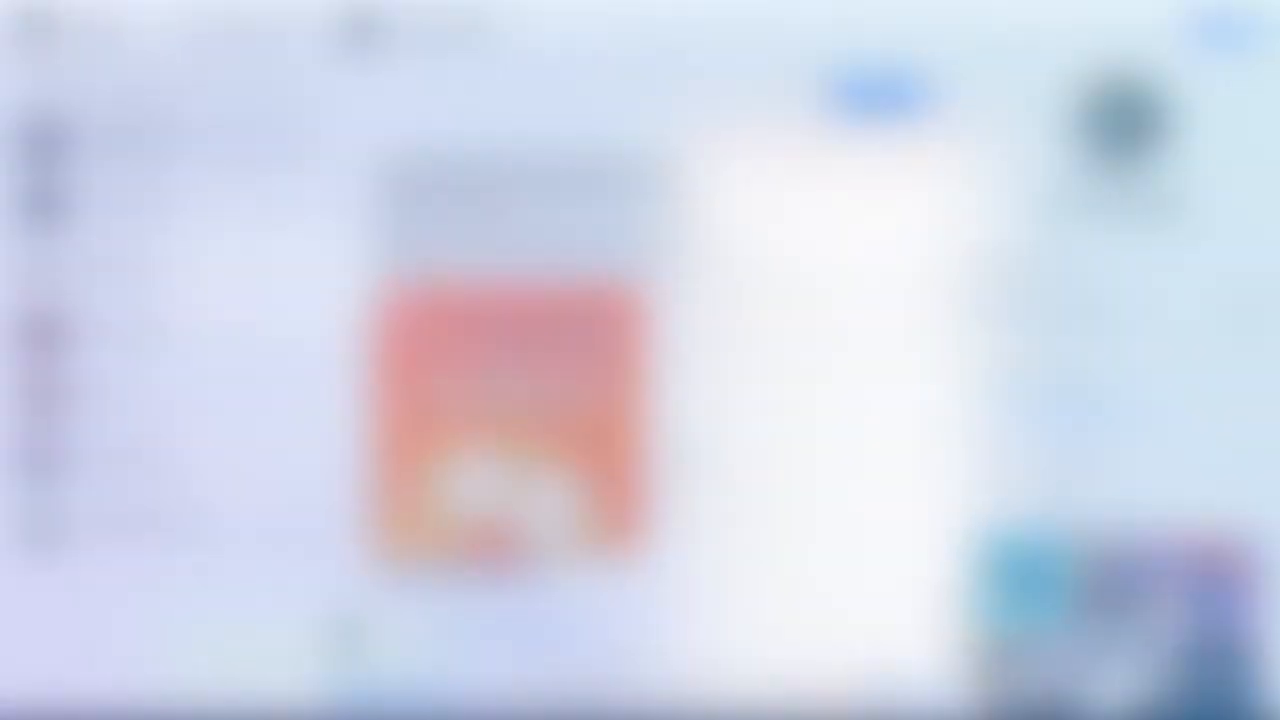